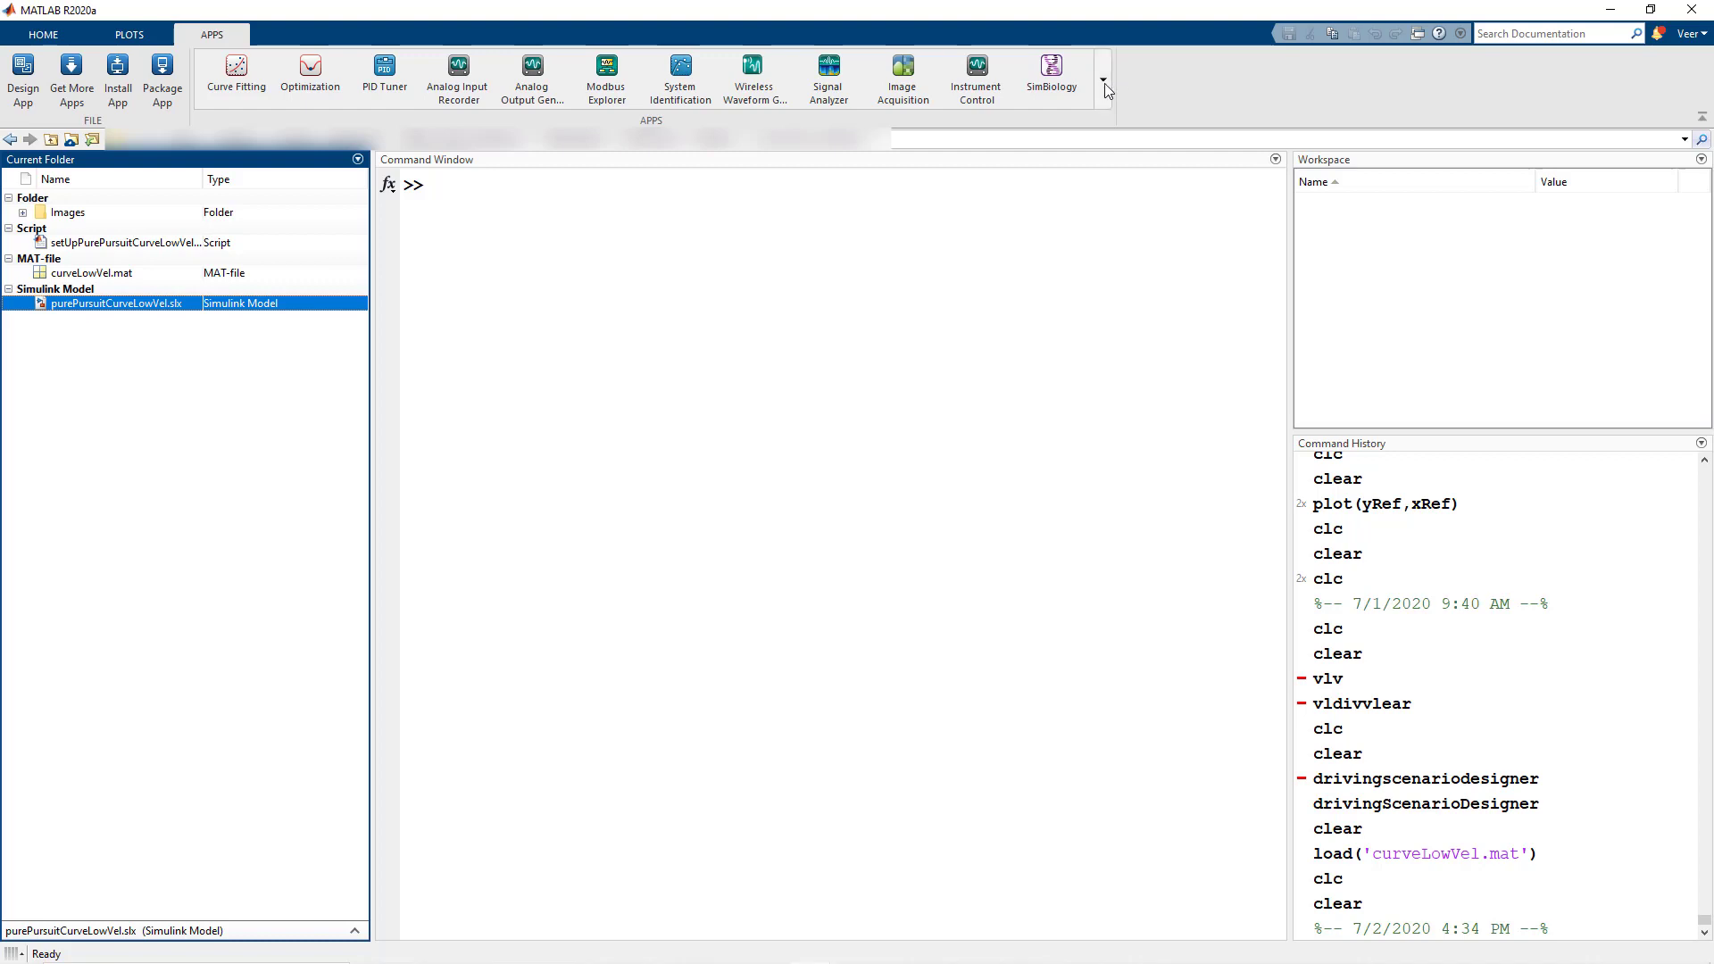
Launch Driving Scenario Designer from the Apps gallery and play the curveLowVel S-road scenario
left_click(1104, 81)
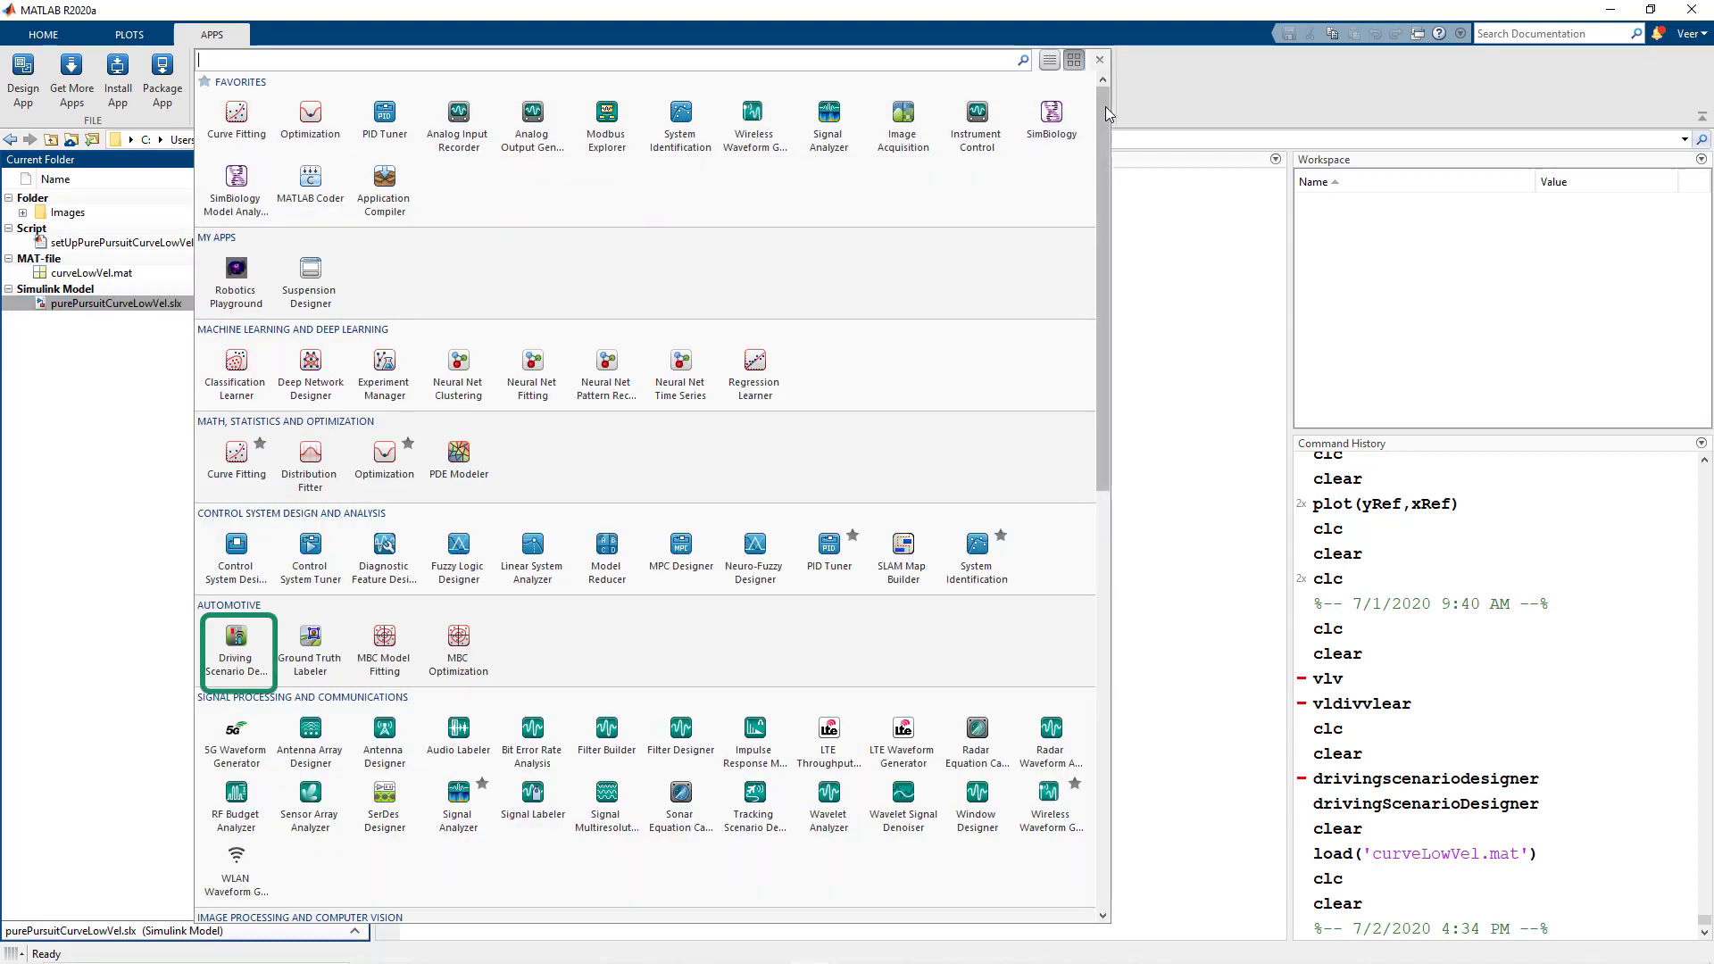
left_click(236, 640)
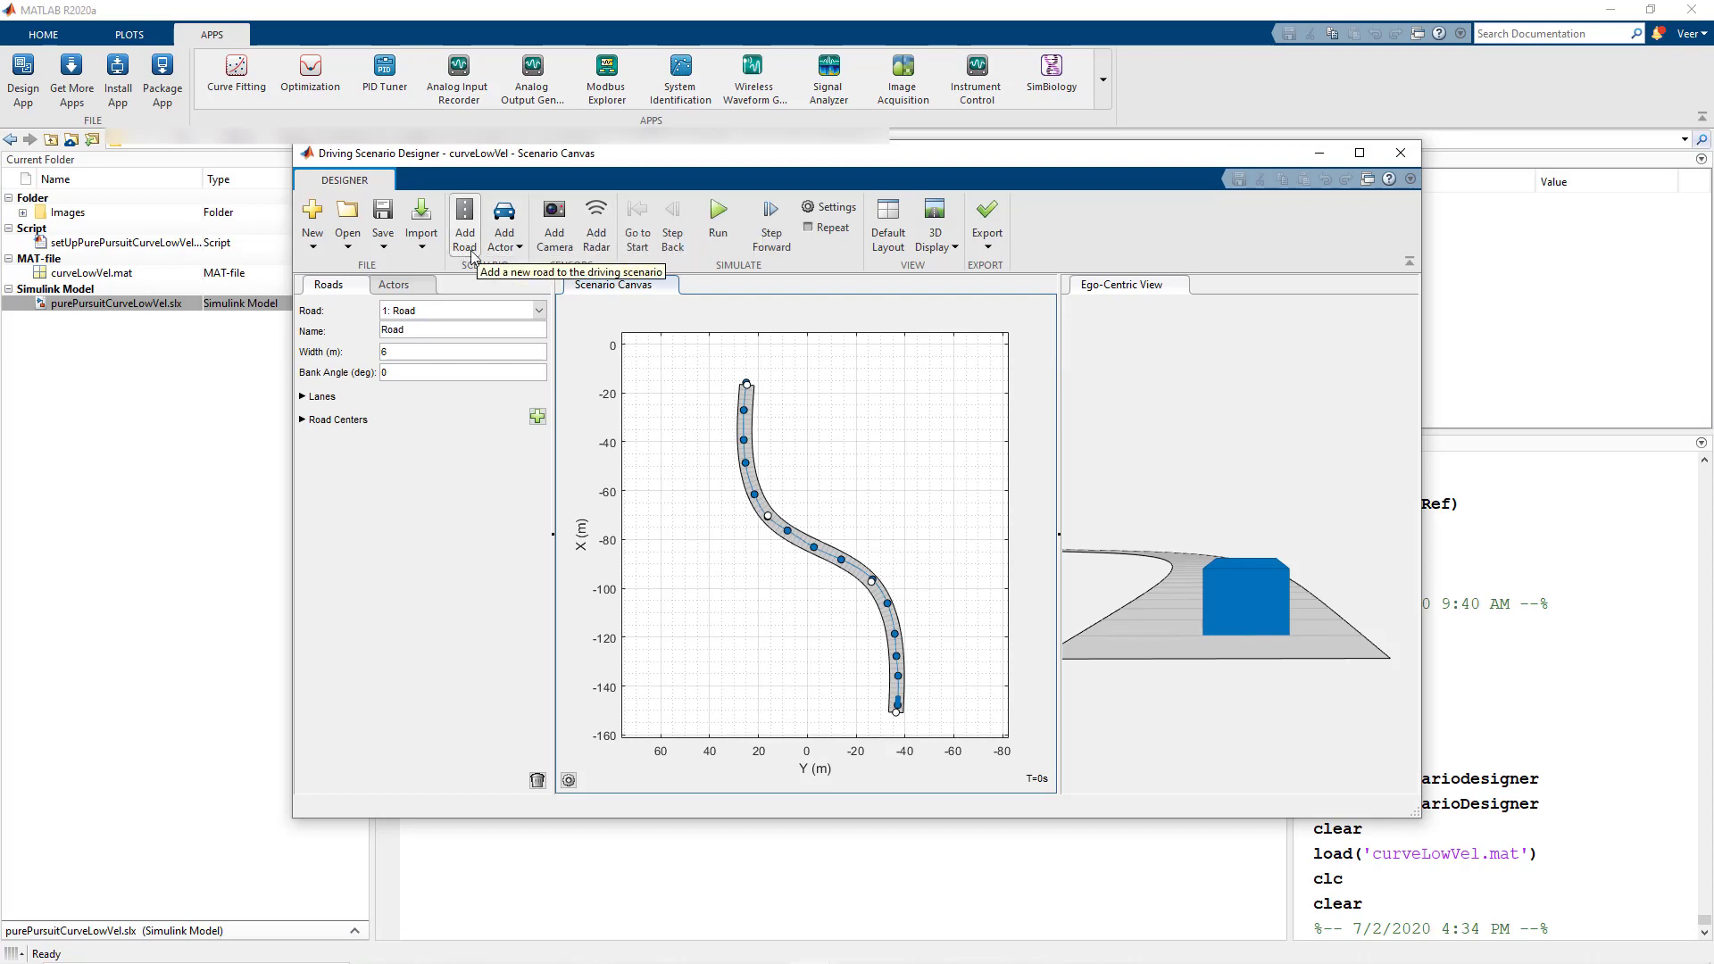
left_click(719, 214)
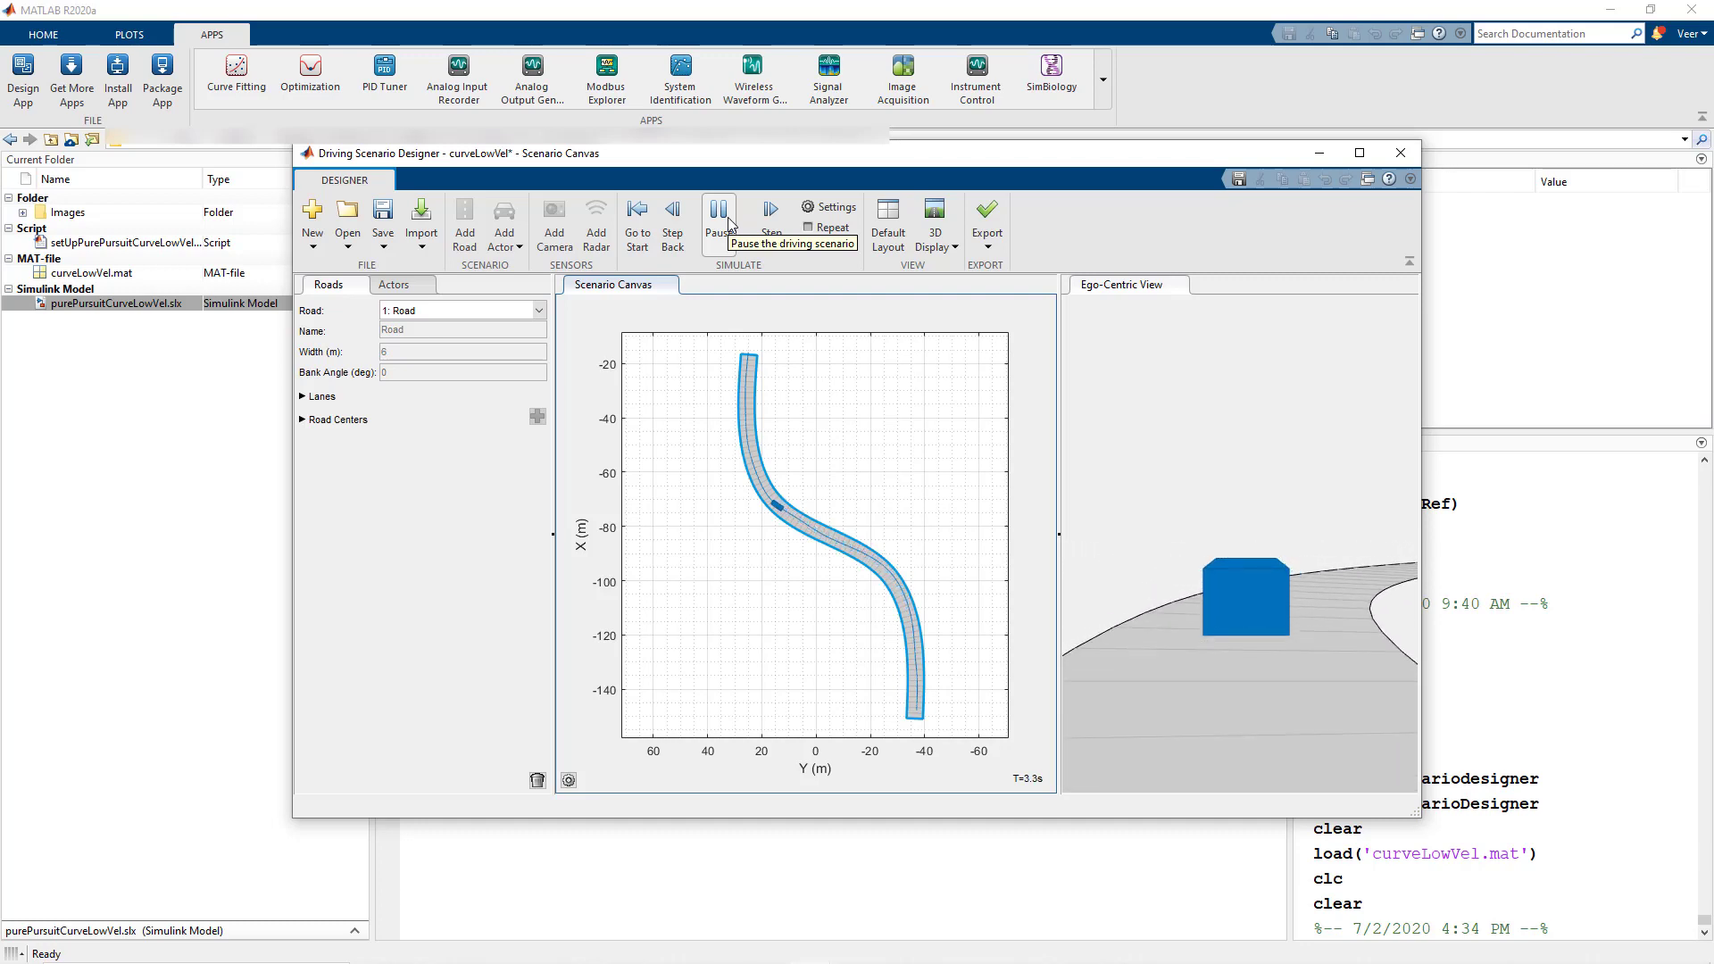
left_click(384, 241)
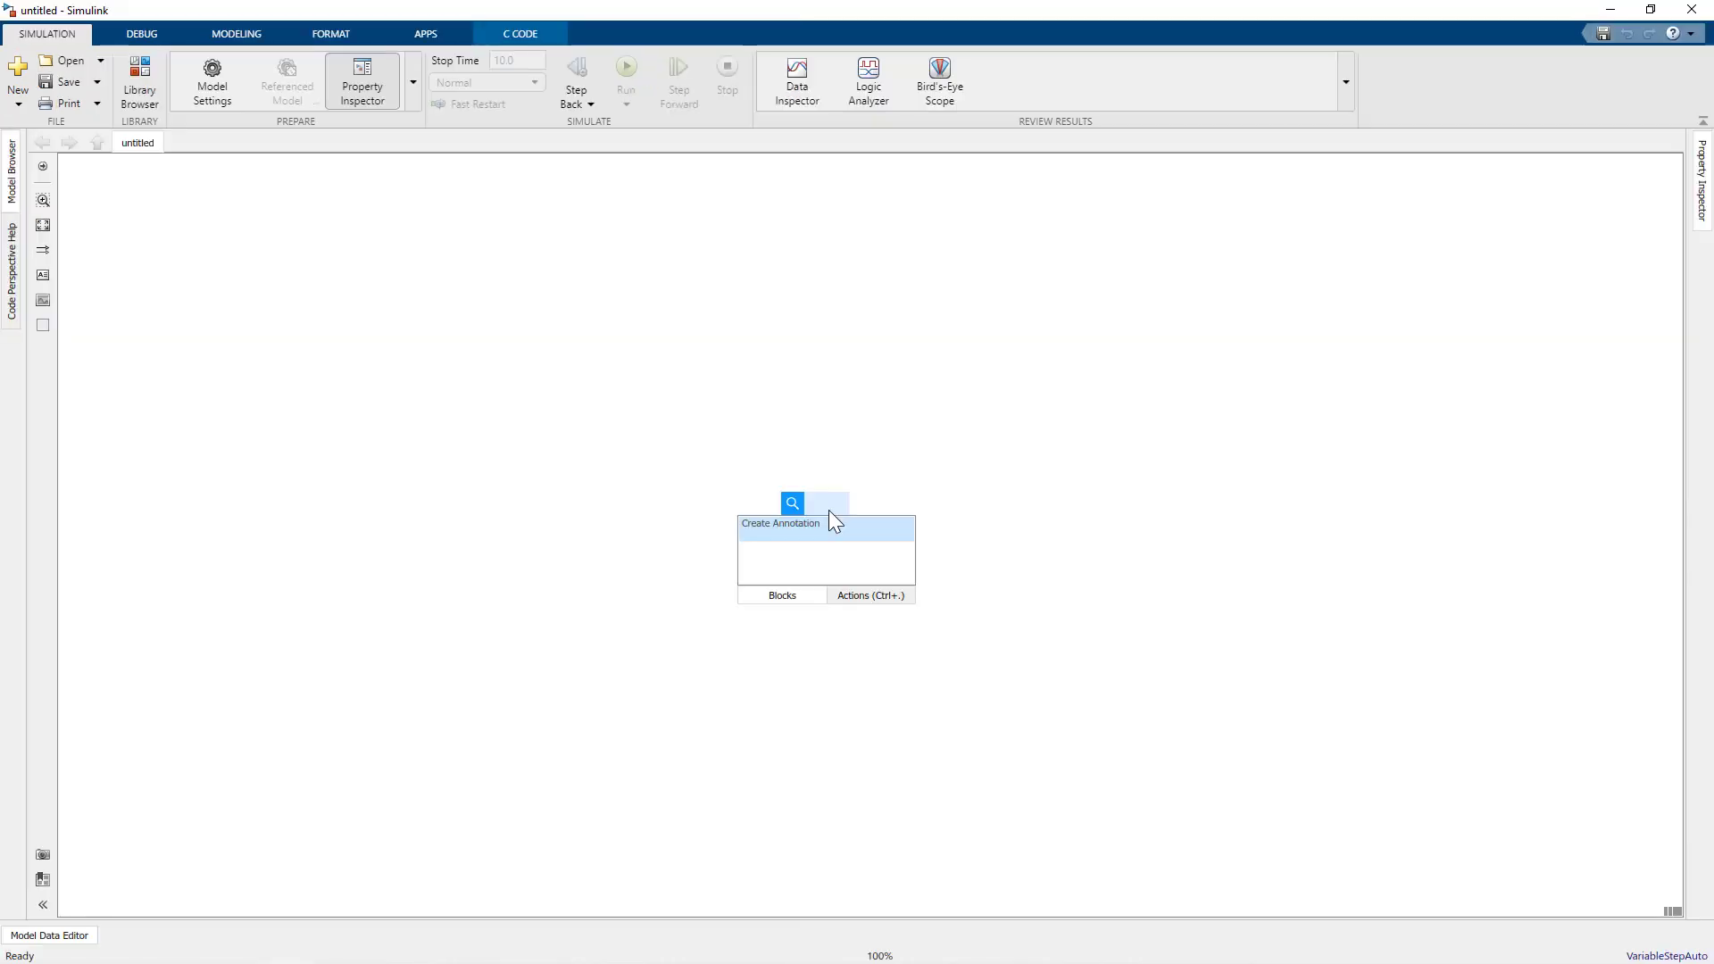
Search the new model's blocks for VEHICLE to find Vehicle Body 3DOF Dual Track
type("VEHICLE")
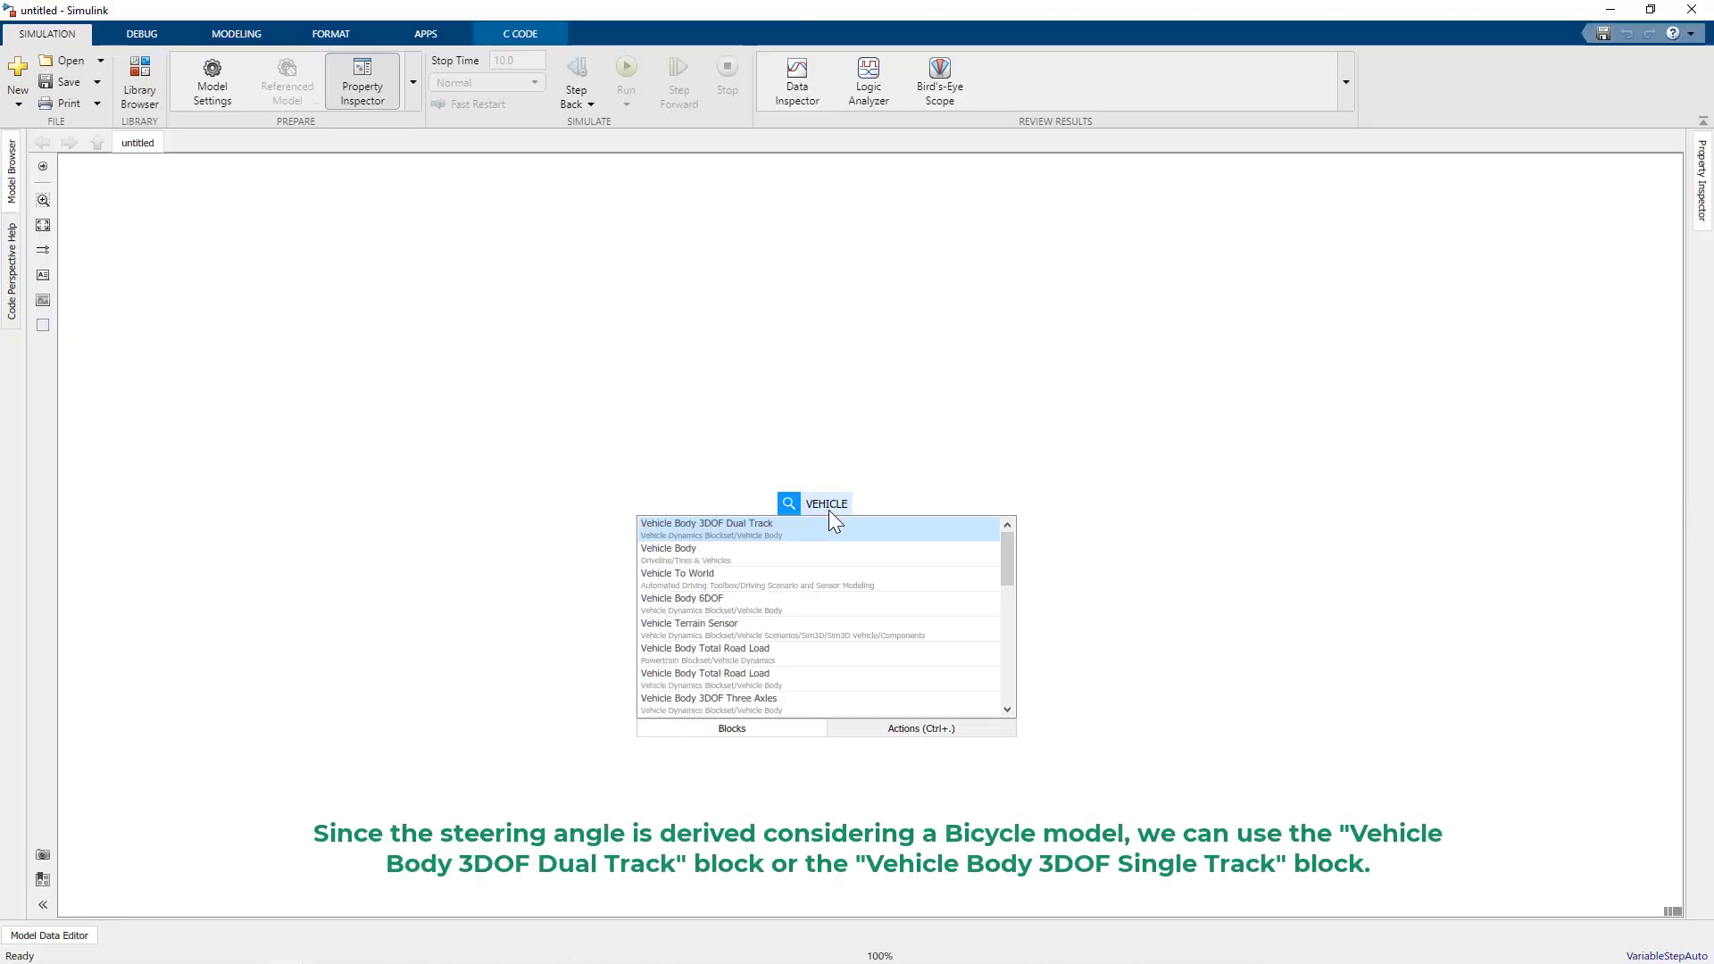
Insert a Vehicle Body 3DOF Dual Track block with initial position and yaw angle input ports enabled
key("Return")
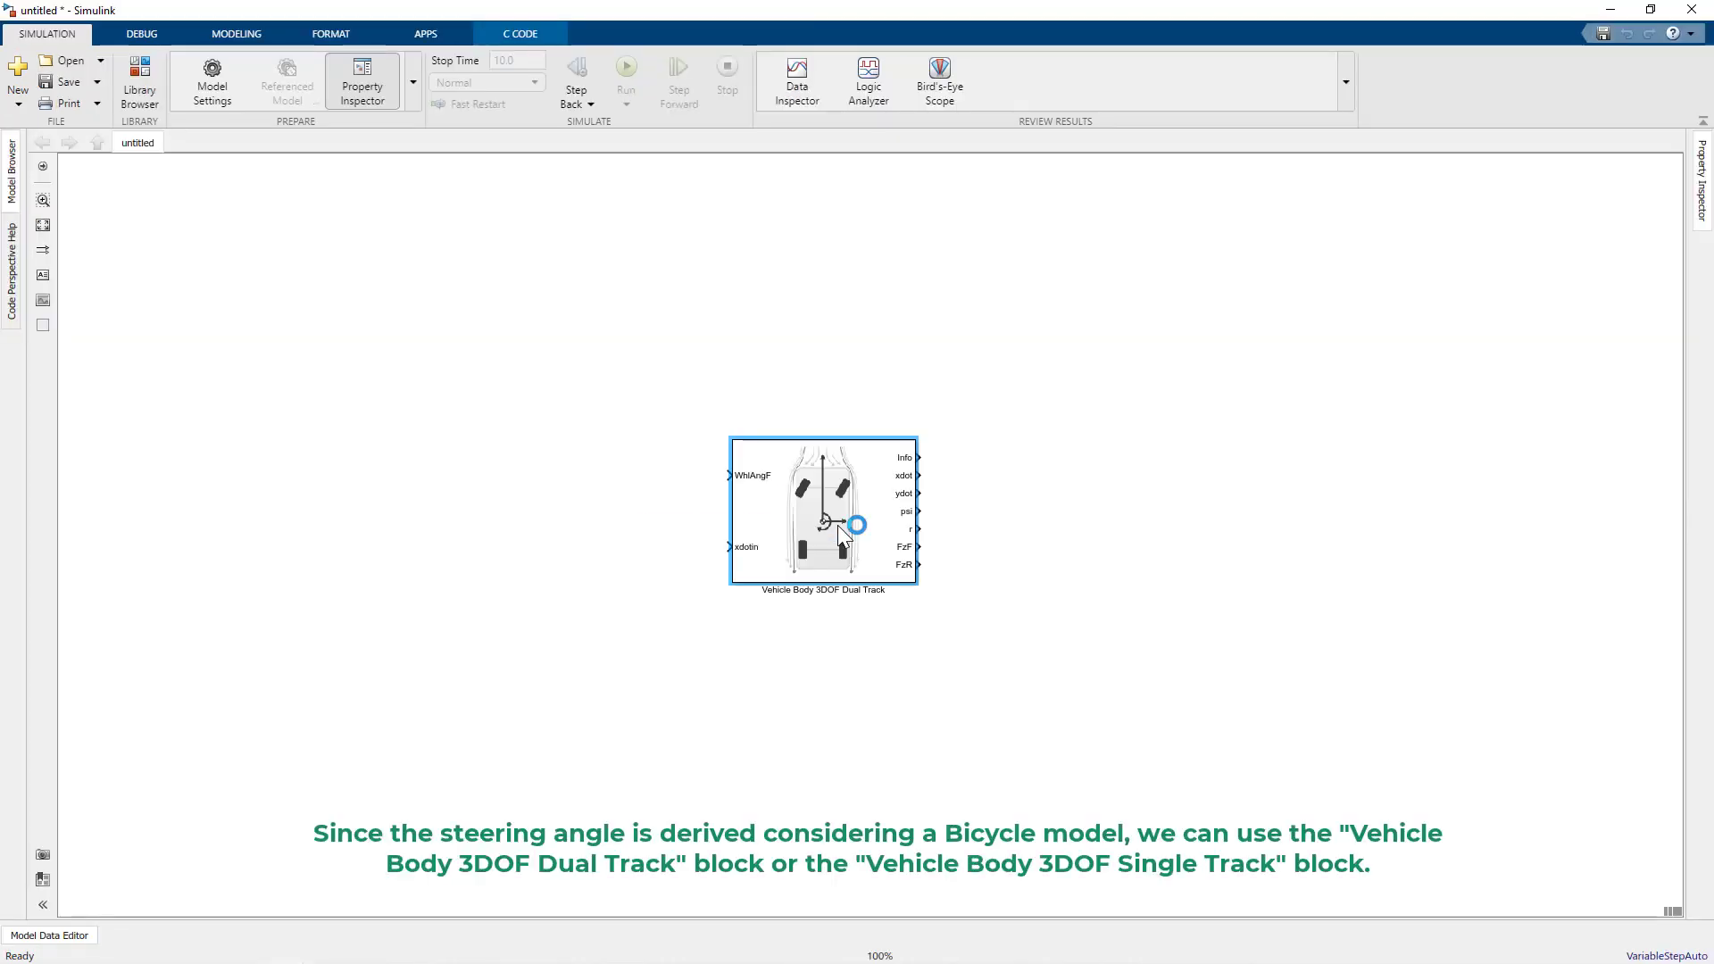
scroll(837, 525, "up", 3)
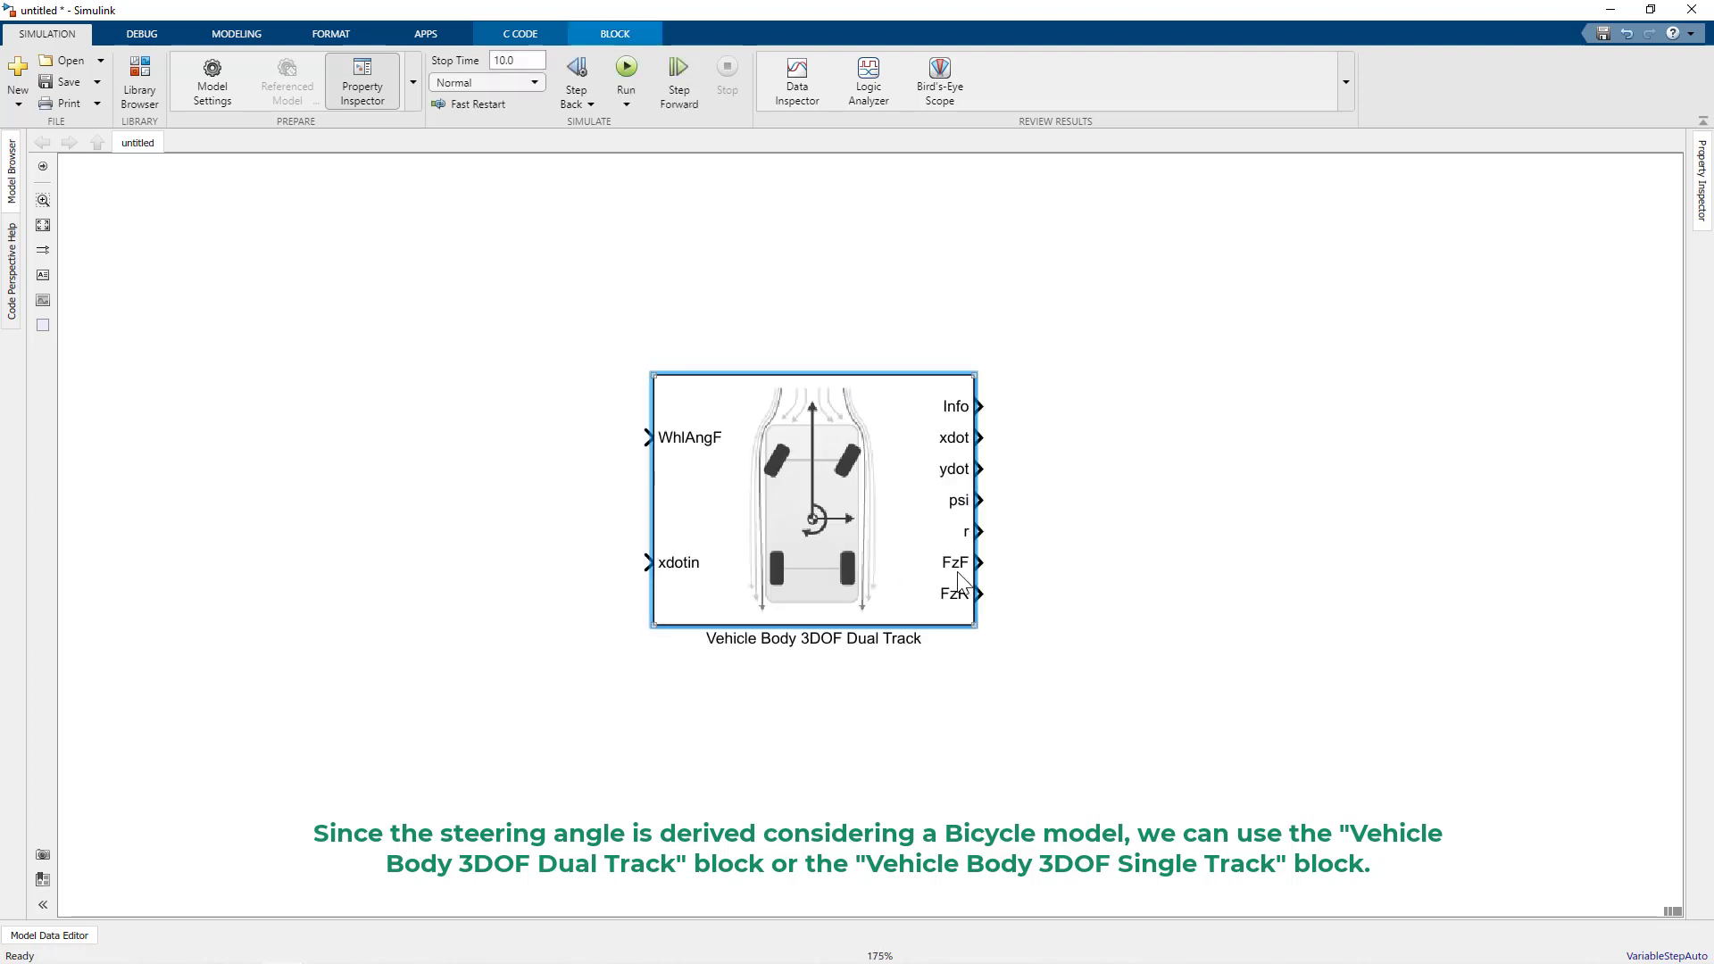
left_click_drag(964, 631, 880, 721)
left_click_drag(828, 576, 1102, 538)
double_click(1101, 538)
left_click(1174, 593)
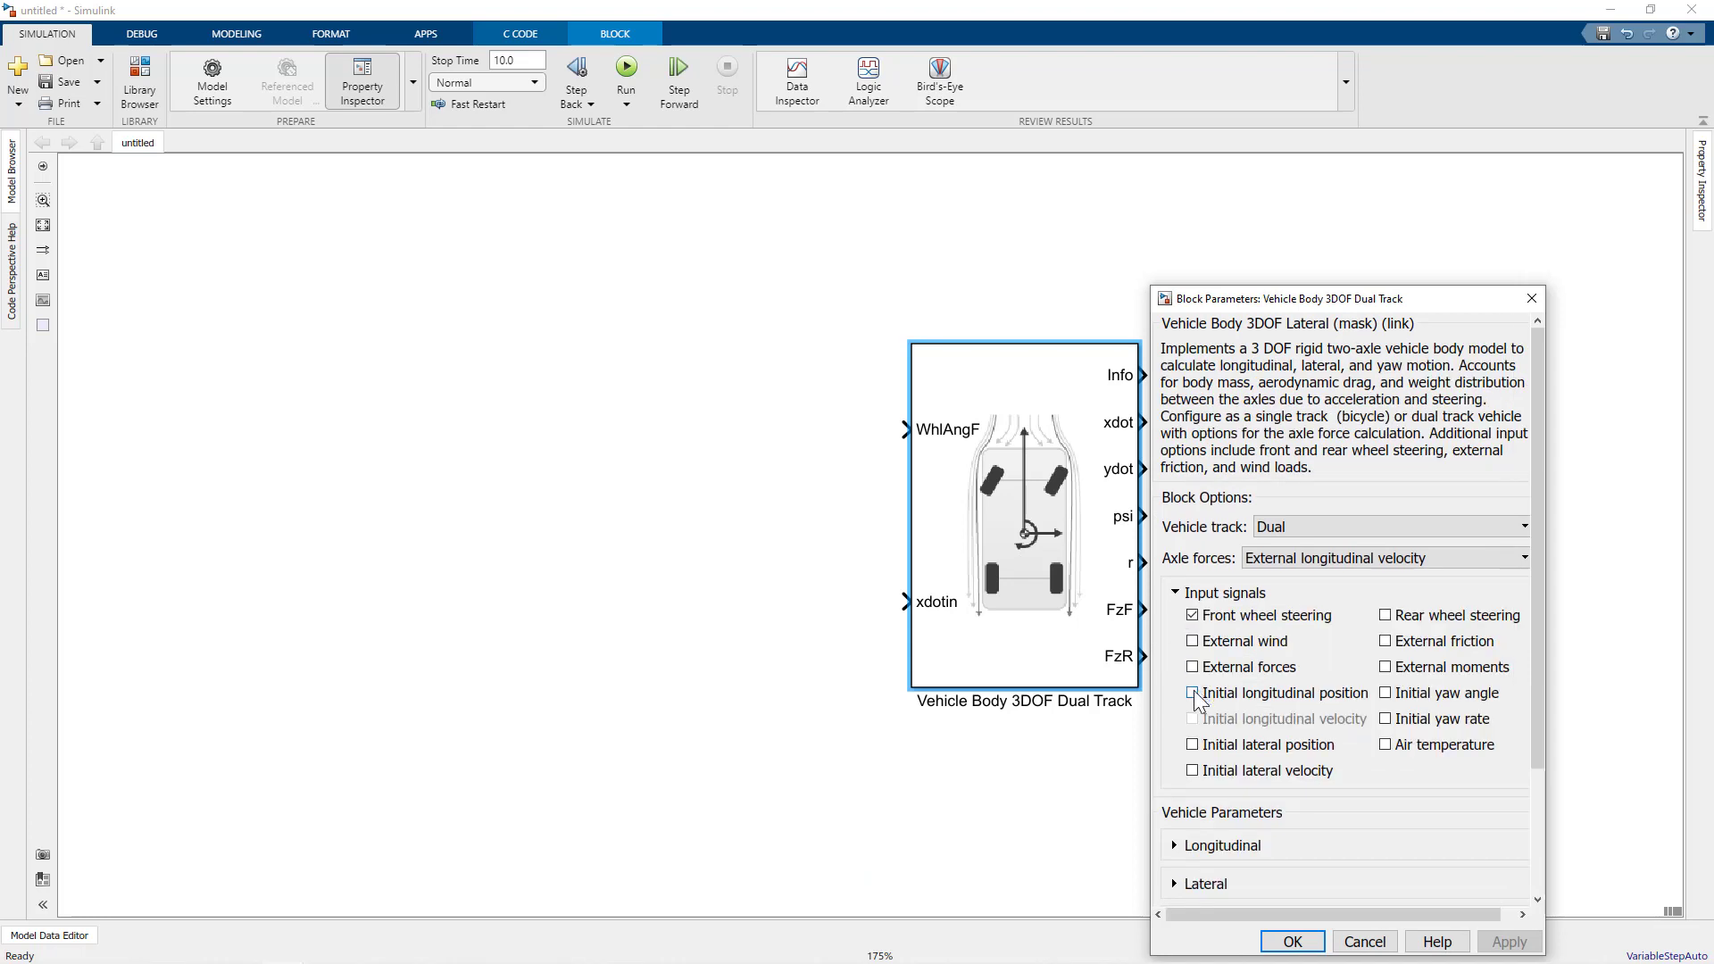
left_click(1193, 744)
left_click(1292, 942)
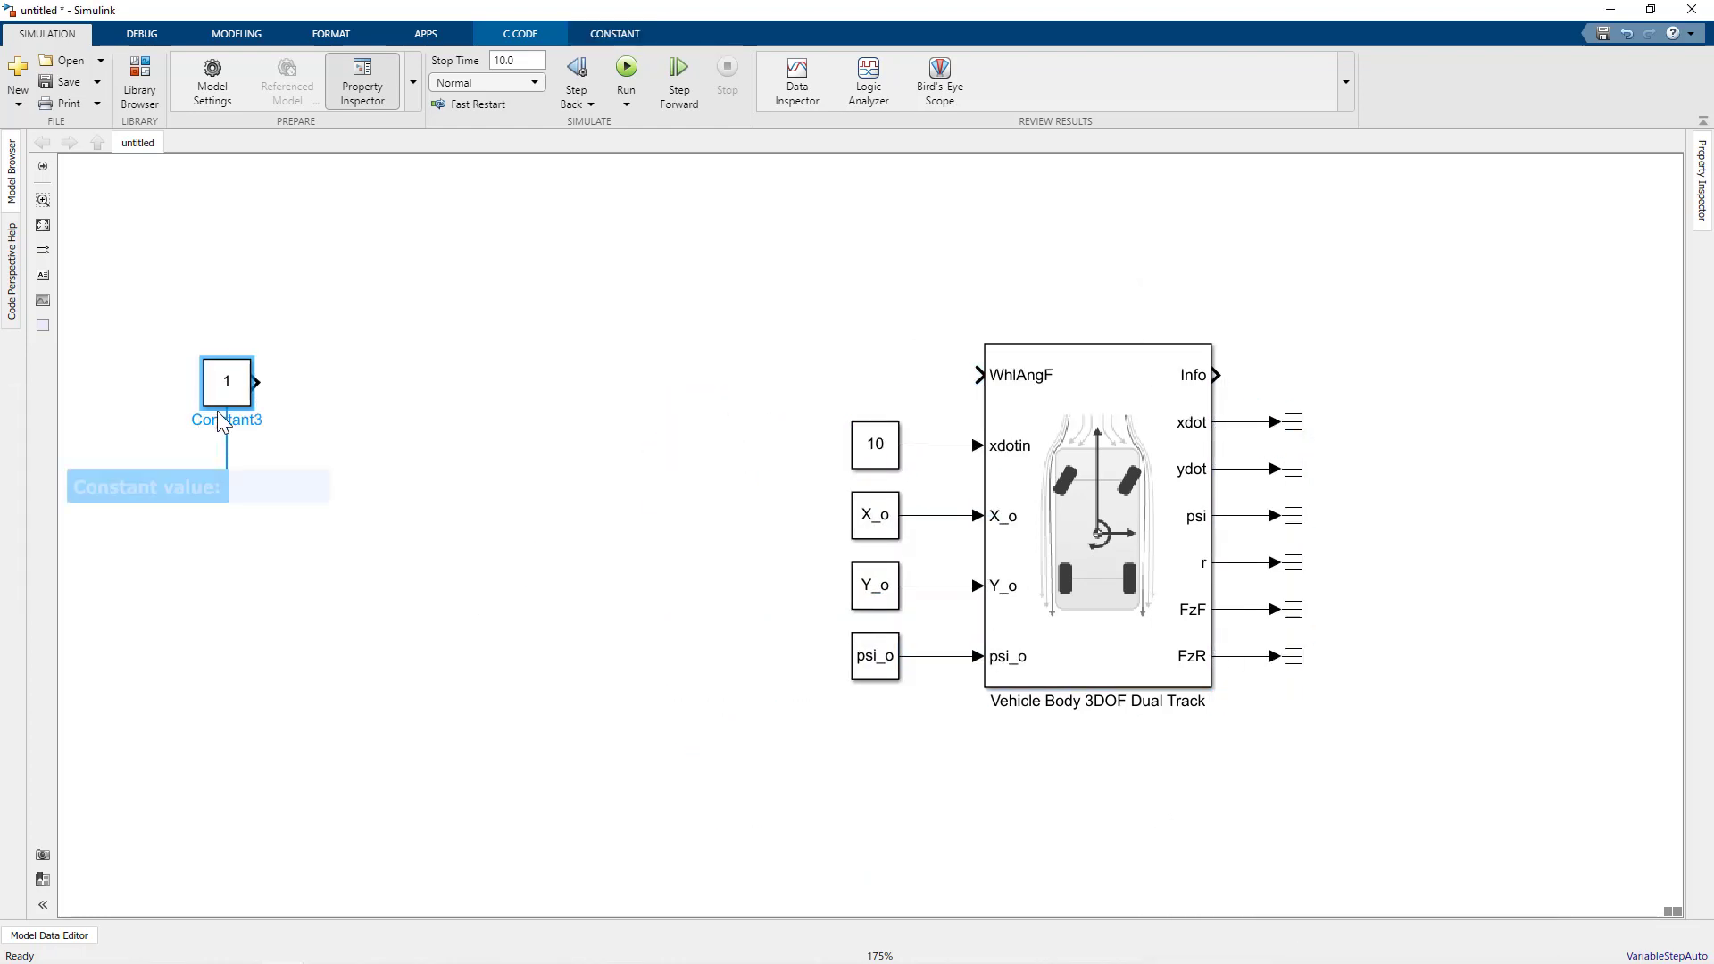
Add Constant blocks holding xRef and yRef
type("xRef")
key("Return")
left_click_drag(202, 359, 207, 491)
left_click(195, 491)
type("yRef")
left_click(407, 485)
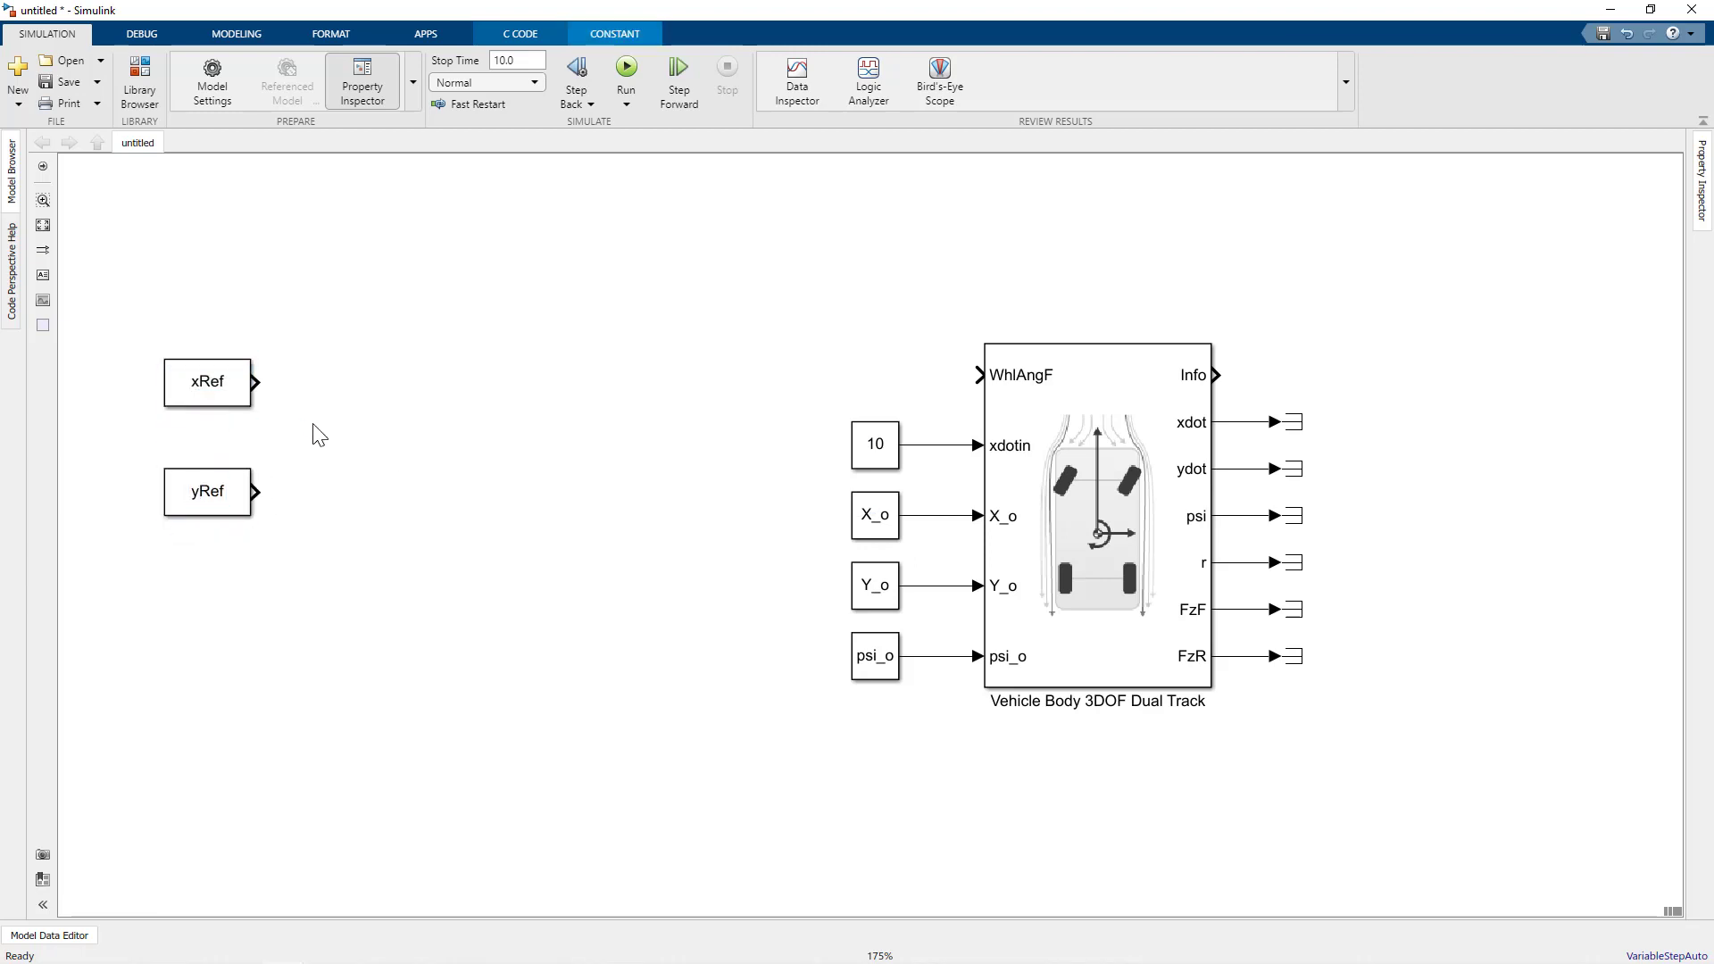
Insert a Pure Pursuit block into the model
double_click(421, 446)
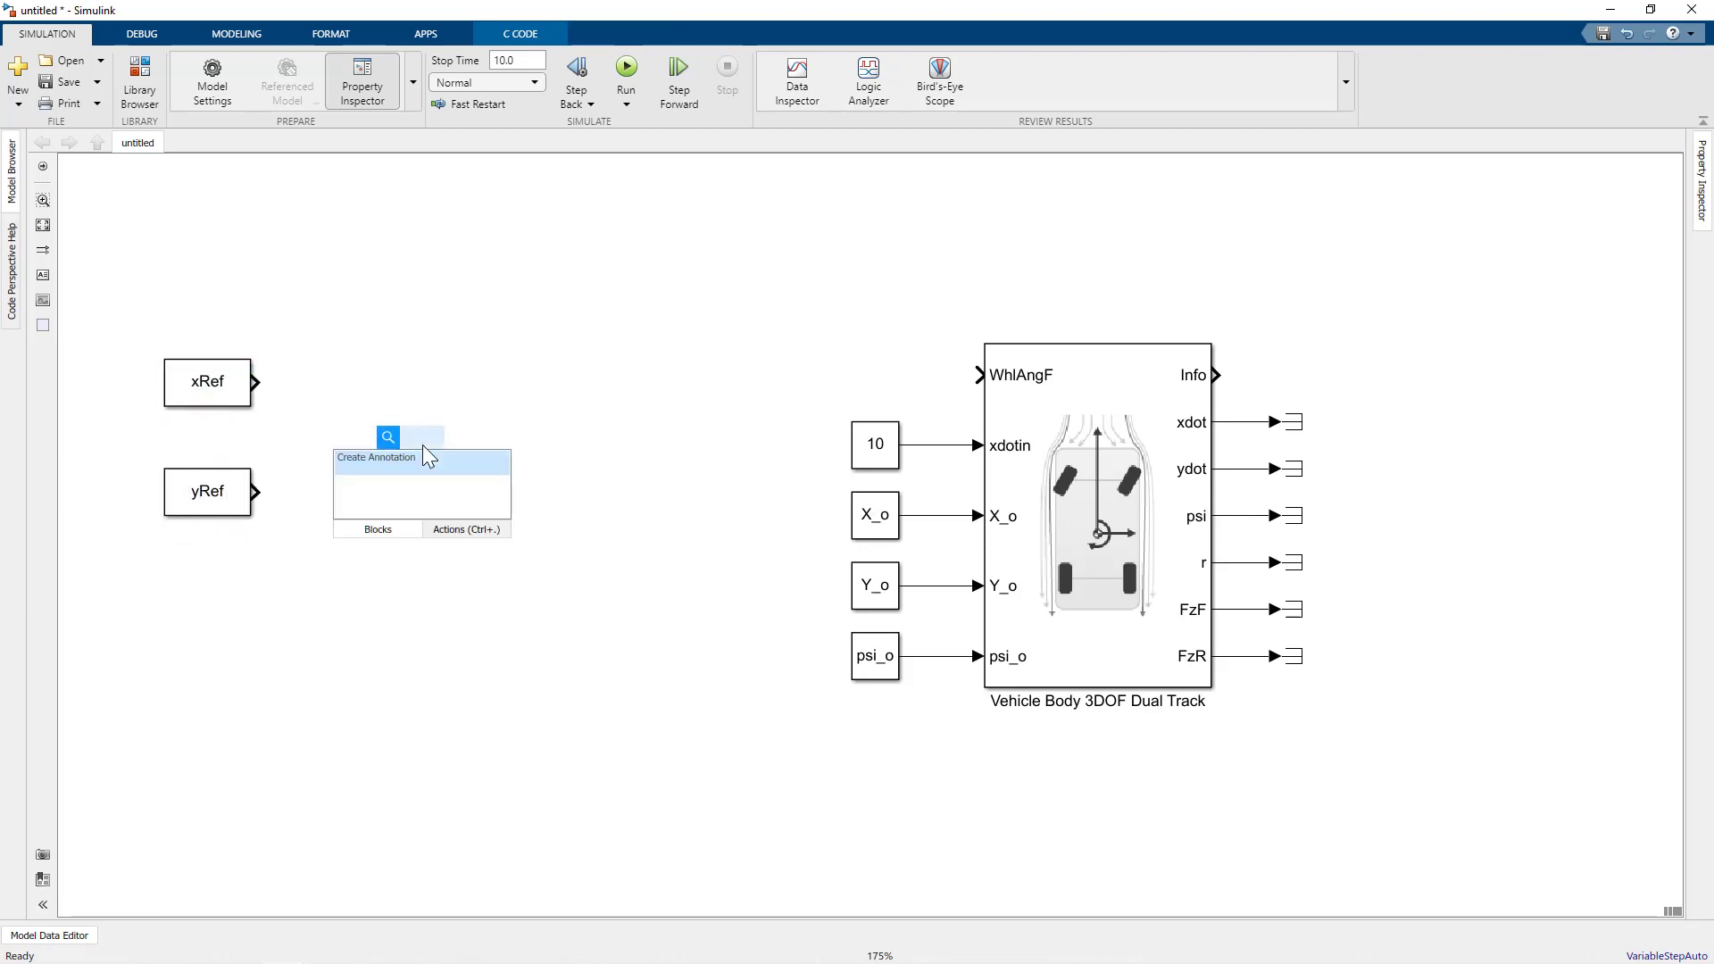
type("pure")
key("Return")
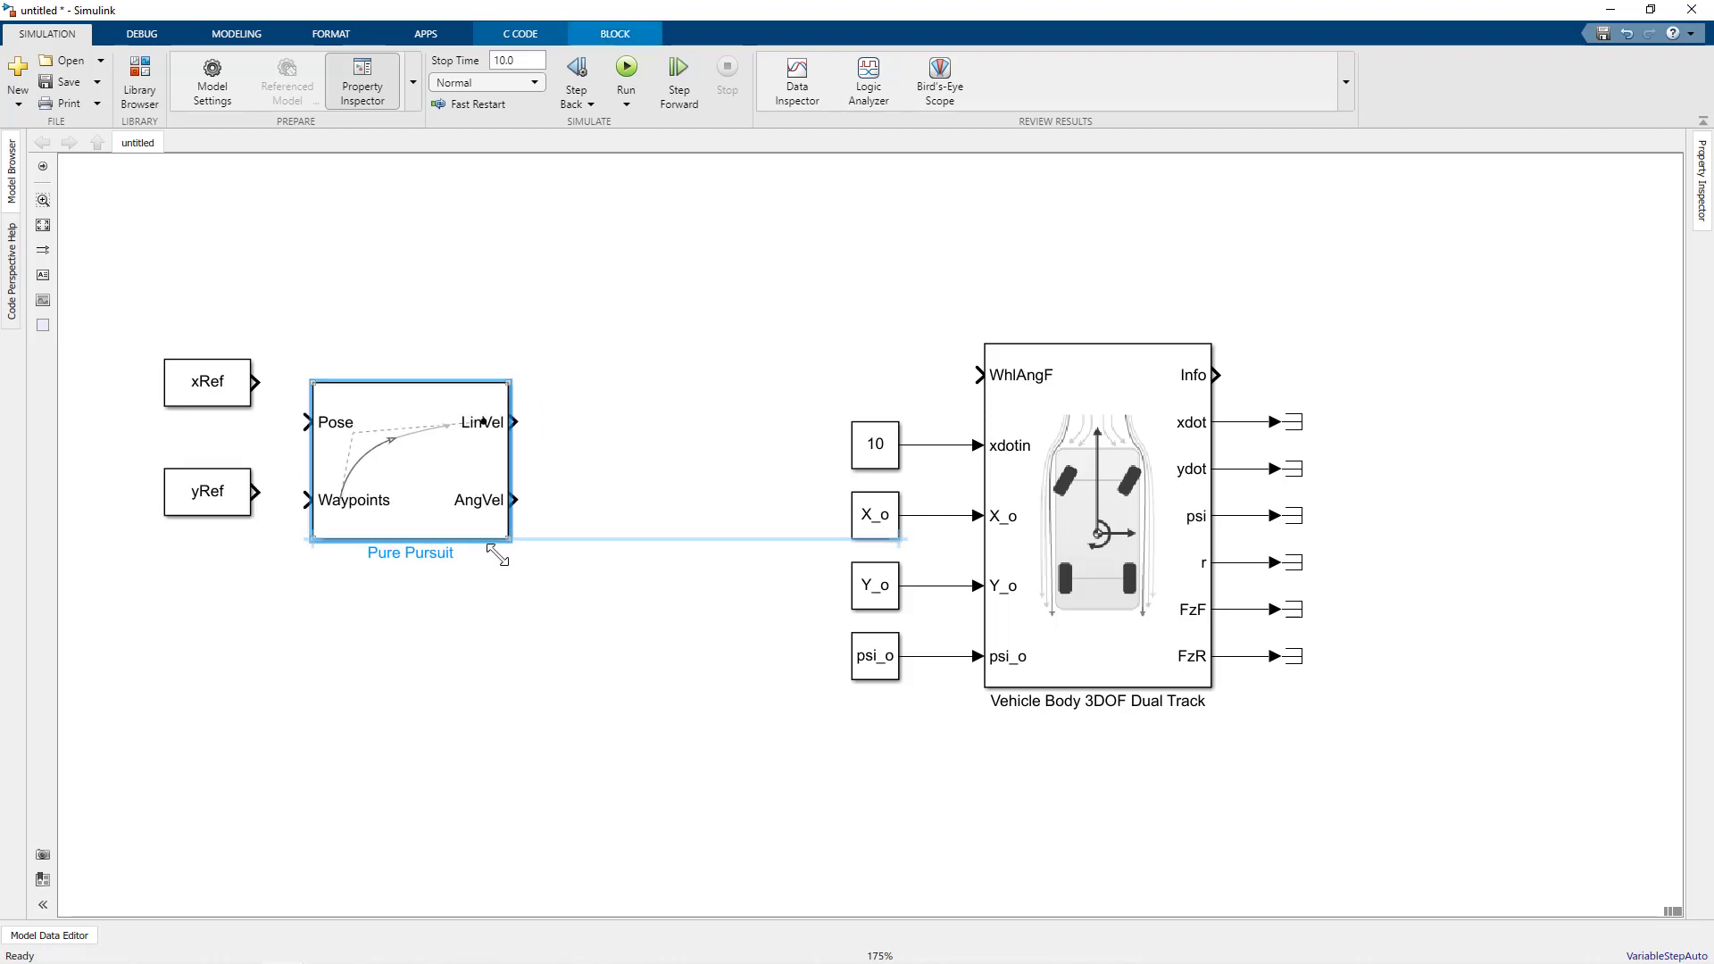
Give the Pure Pursuit block lookahead distance ld and a TargetDir output port
left_click_drag(482, 438, 513, 430)
double_click(513, 431)
double_click(811, 561)
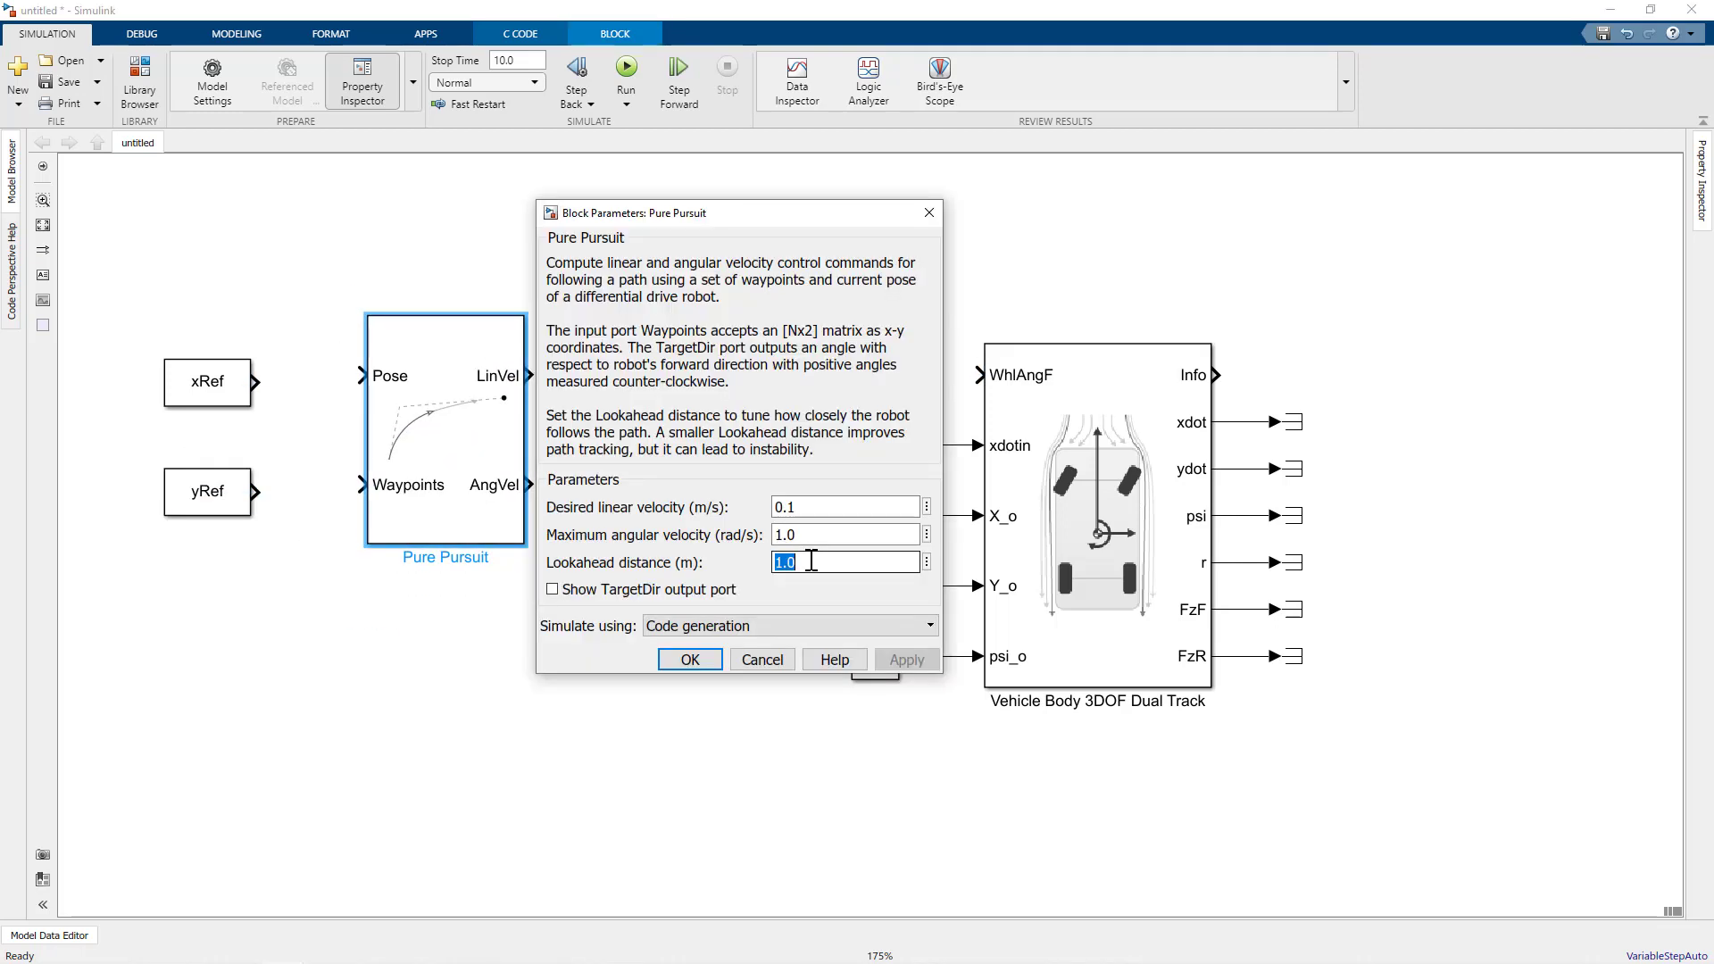
type("ld")
left_click(552, 590)
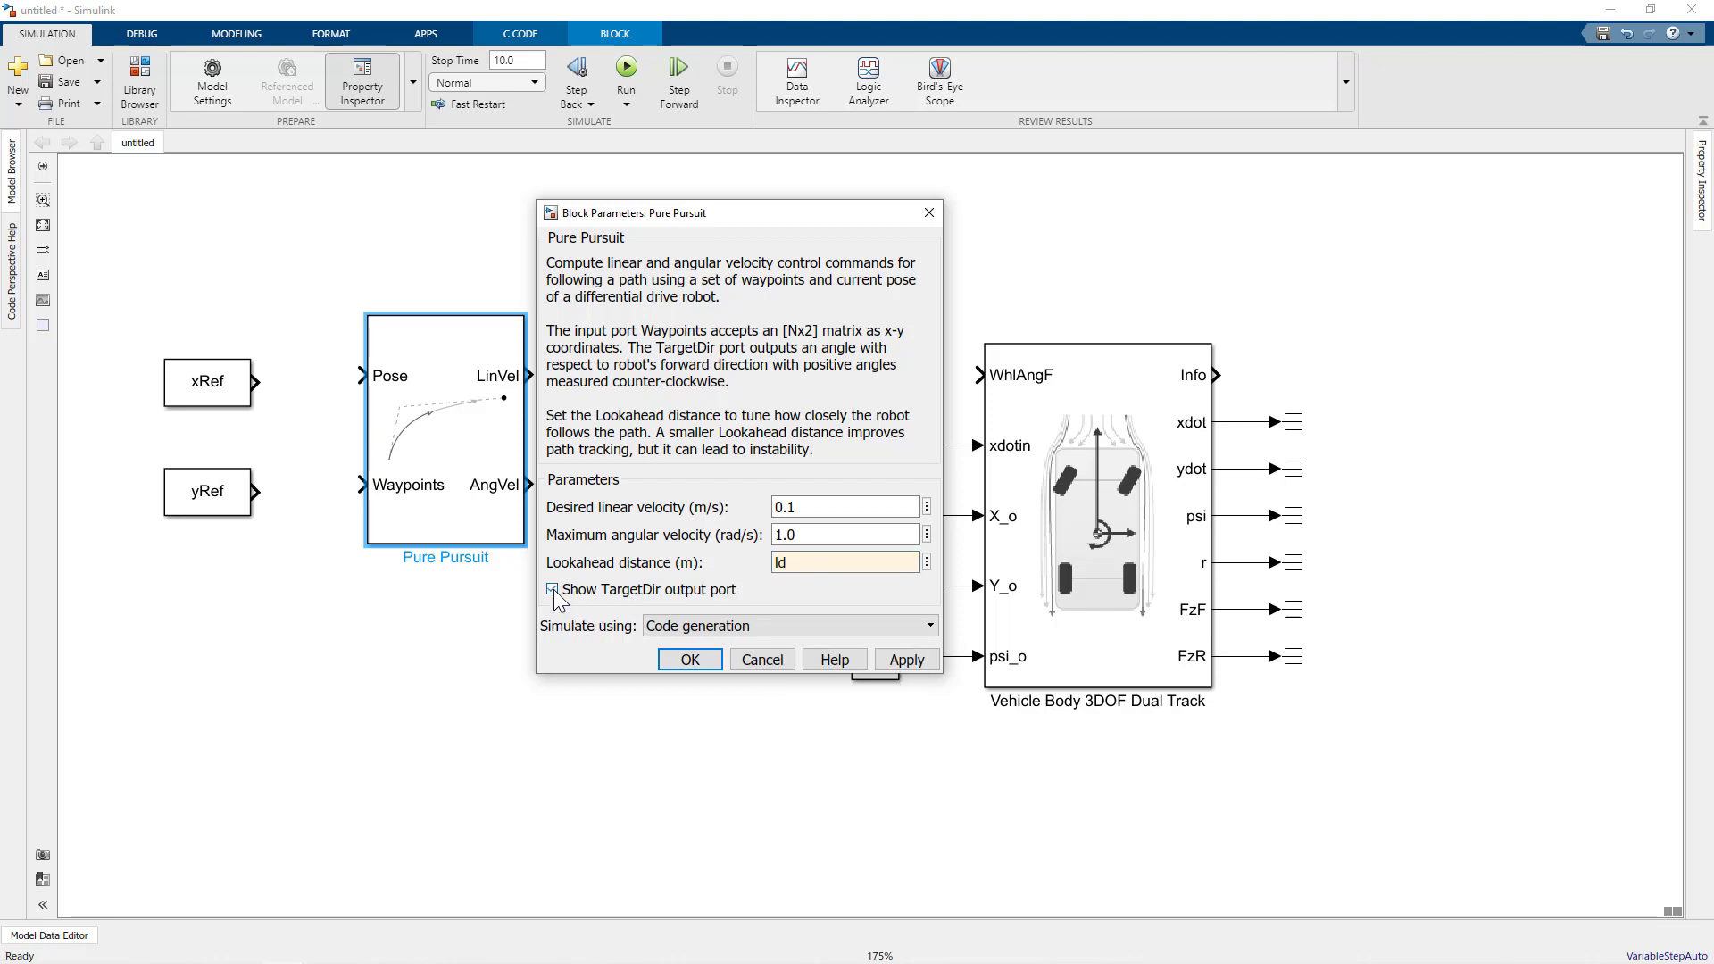
left_click(690, 659)
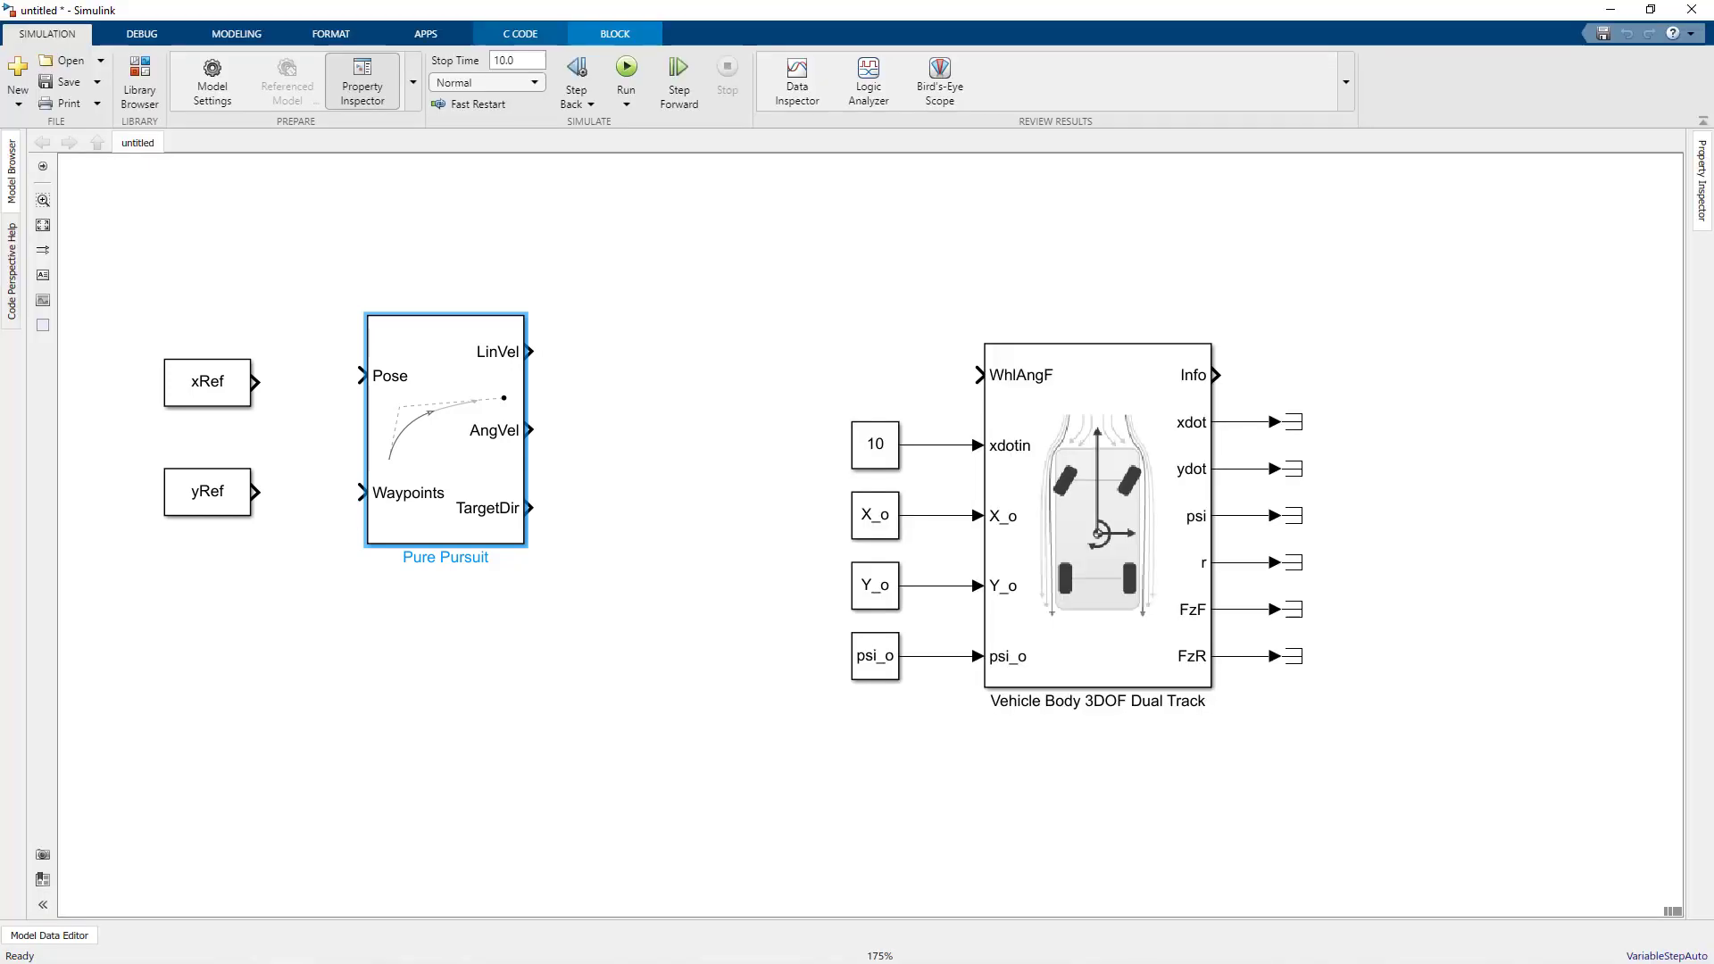
Concatenate xRef and yRef with a Matrix Concatenate block feeding the Waypoints input
double_click(378, 696)
type("matrix concatenate")
key("Return")
left_click_drag(363, 679, 256, 382)
left_click_drag(296, 453, 253, 494)
left_click_drag(397, 437, 433, 499)
Attach a Bus Selector to the vehicle body's Info output
double_click(1387, 366)
type("bus")
key("Return")
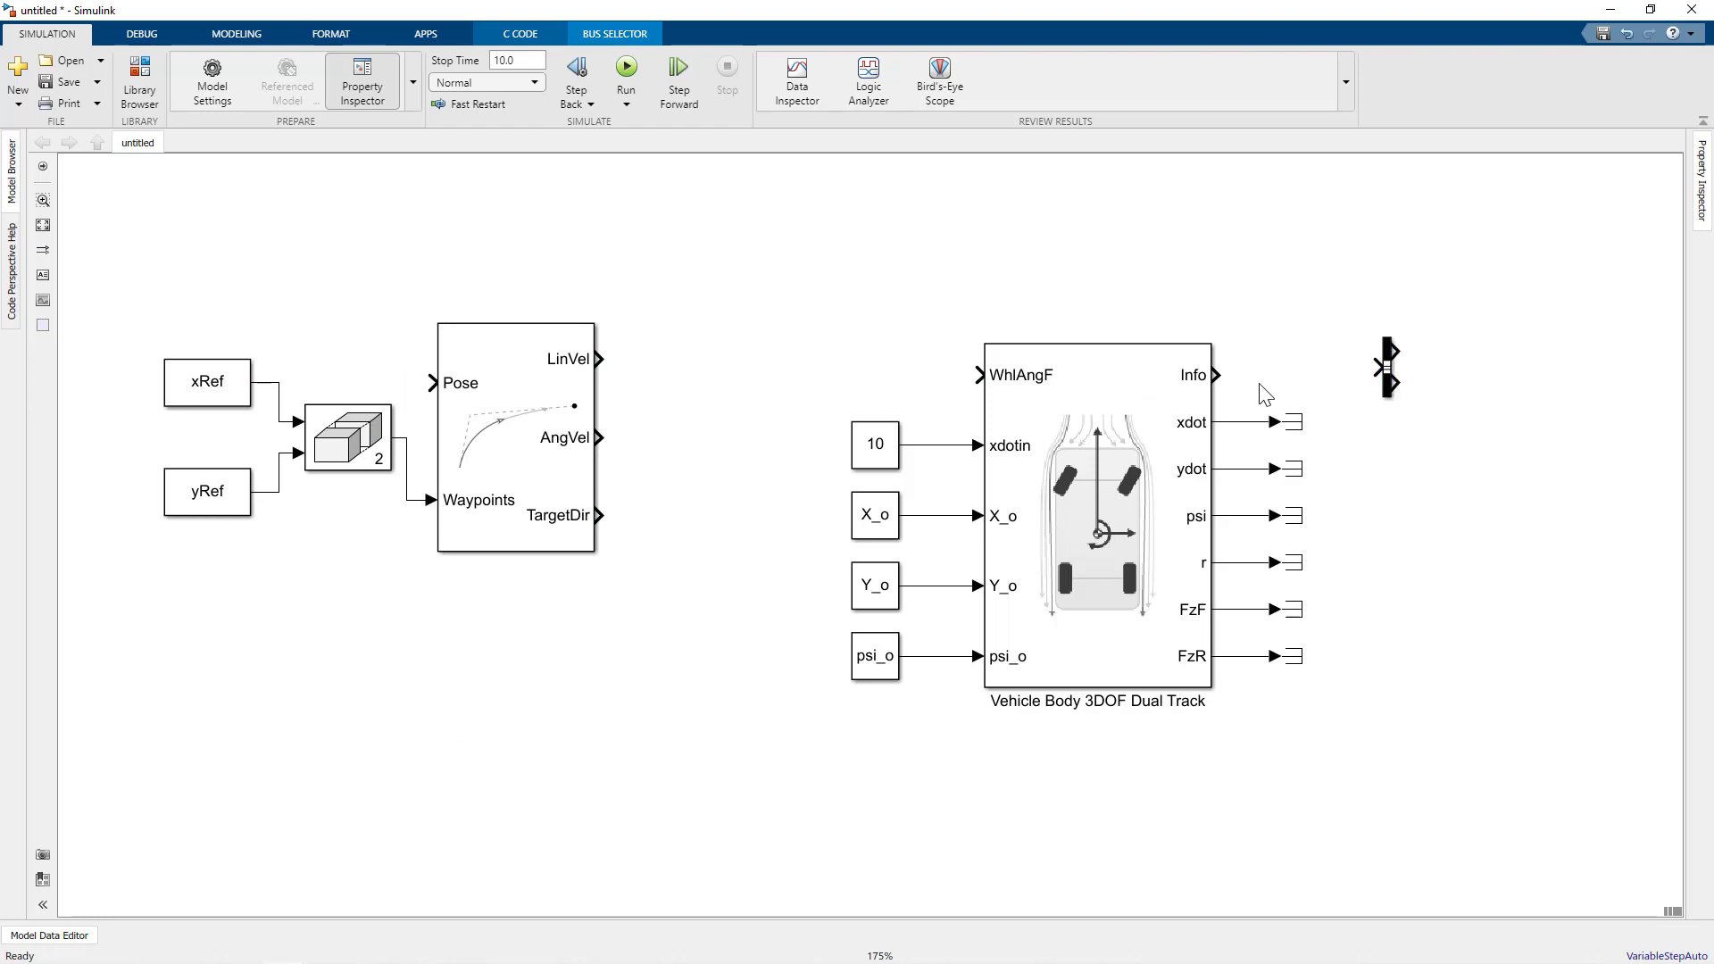
left_click_drag(1217, 374, 1382, 367)
Select the X, Y and psi signals in the Bus Selector
double_click(1386, 366)
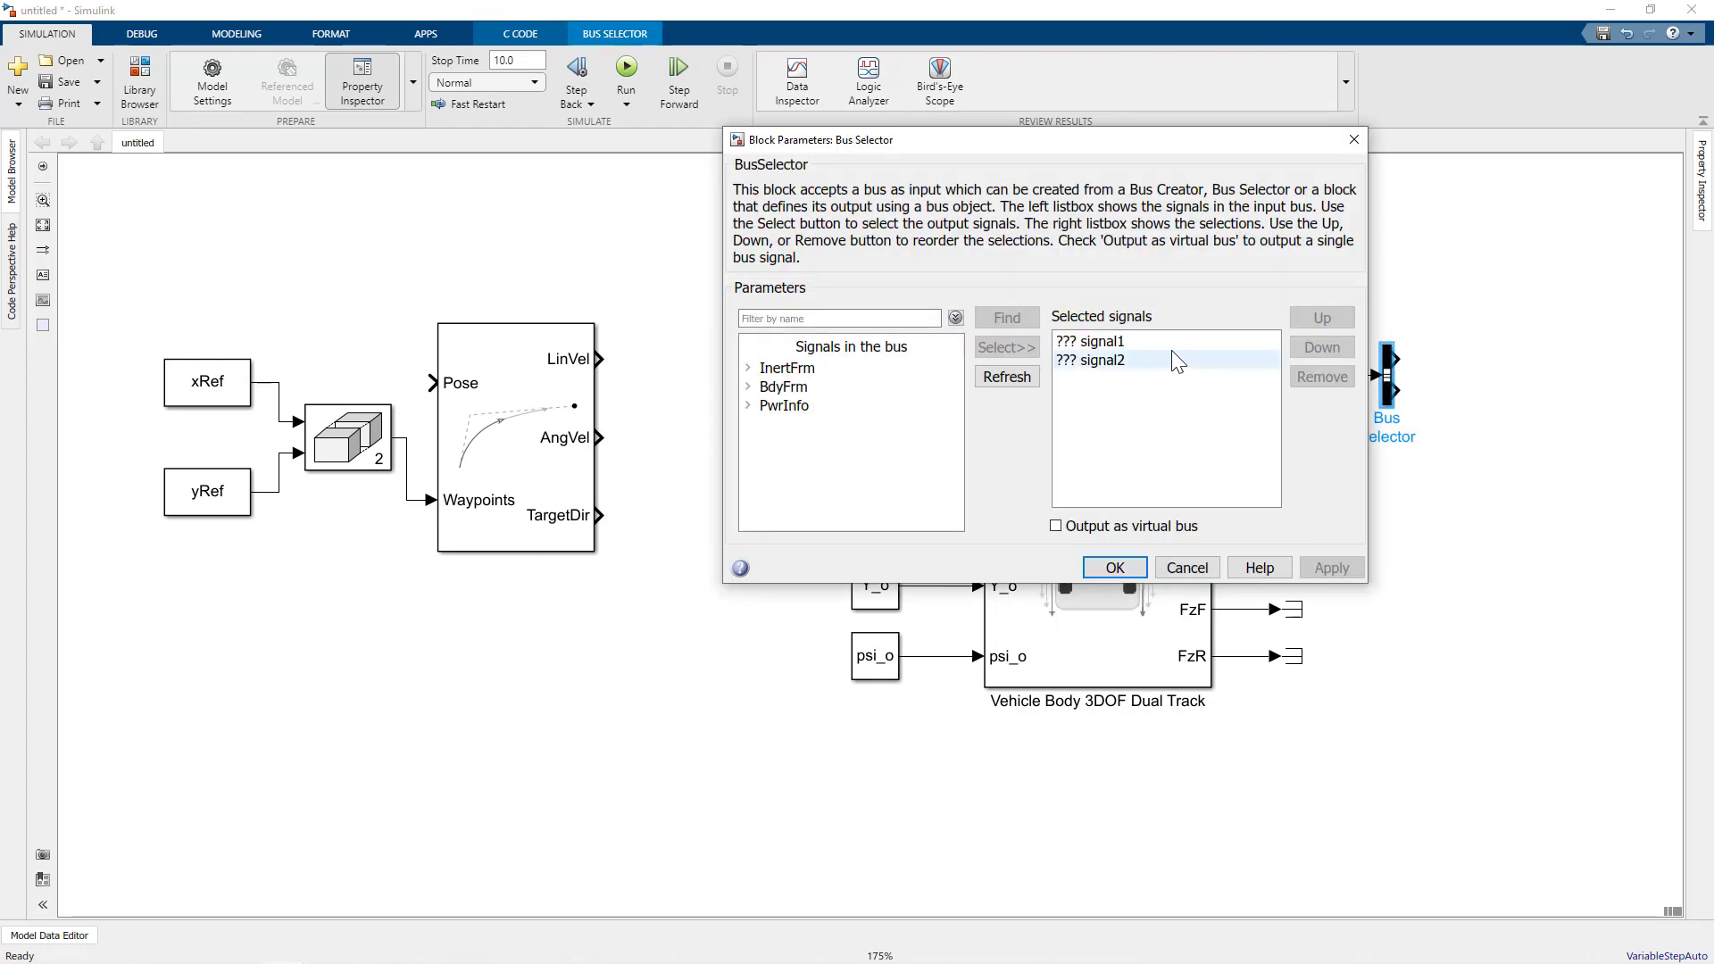
left_click(748, 368)
left_click(784, 405)
left_click(816, 424)
left_click(1007, 347)
left_click(817, 443)
left_click(1007, 347)
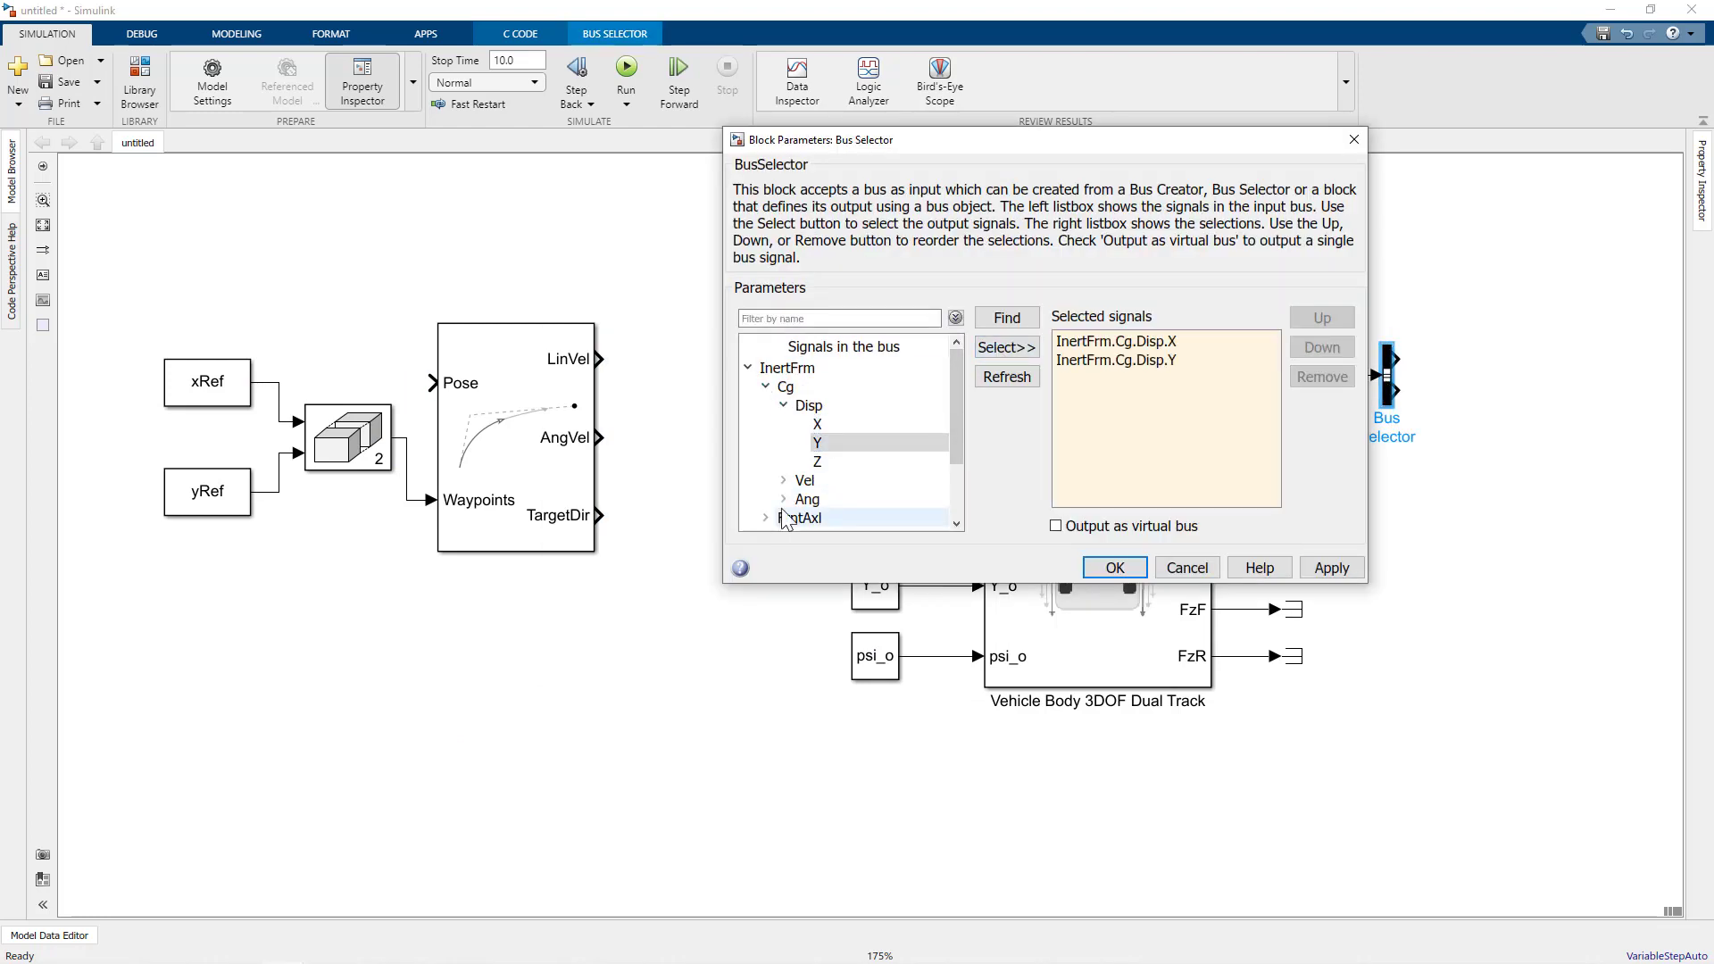
left_click(783, 499)
left_click(817, 500)
left_click(1006, 348)
left_click(1115, 567)
left_click_drag(1393, 343, 1386, 313)
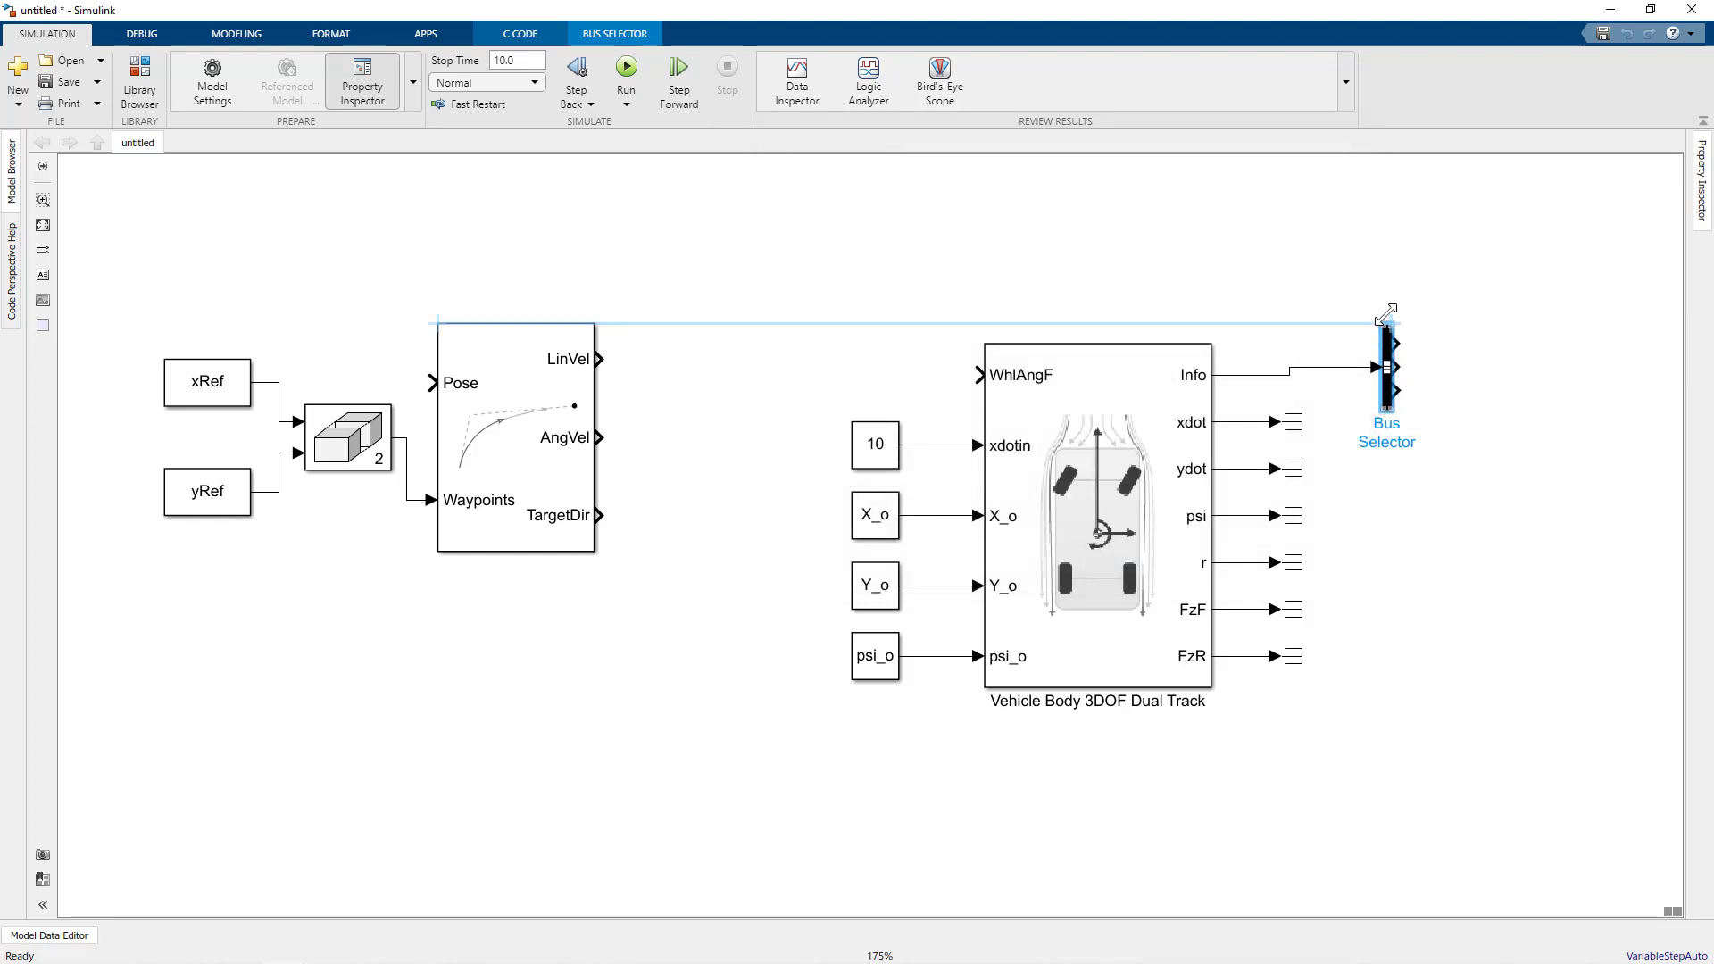
Combine X, Y and psi in a 3-input Bus Creator wired back to Pose
double_click(1489, 357)
type("bus creator")
key("Return")
type("3")
key("Return")
left_click_drag(1490, 312, 1477, 374)
left_click_drag(1396, 343, 1477, 335)
left_click_drag(1397, 409, 433, 382)
key("ctrl+shift+a")
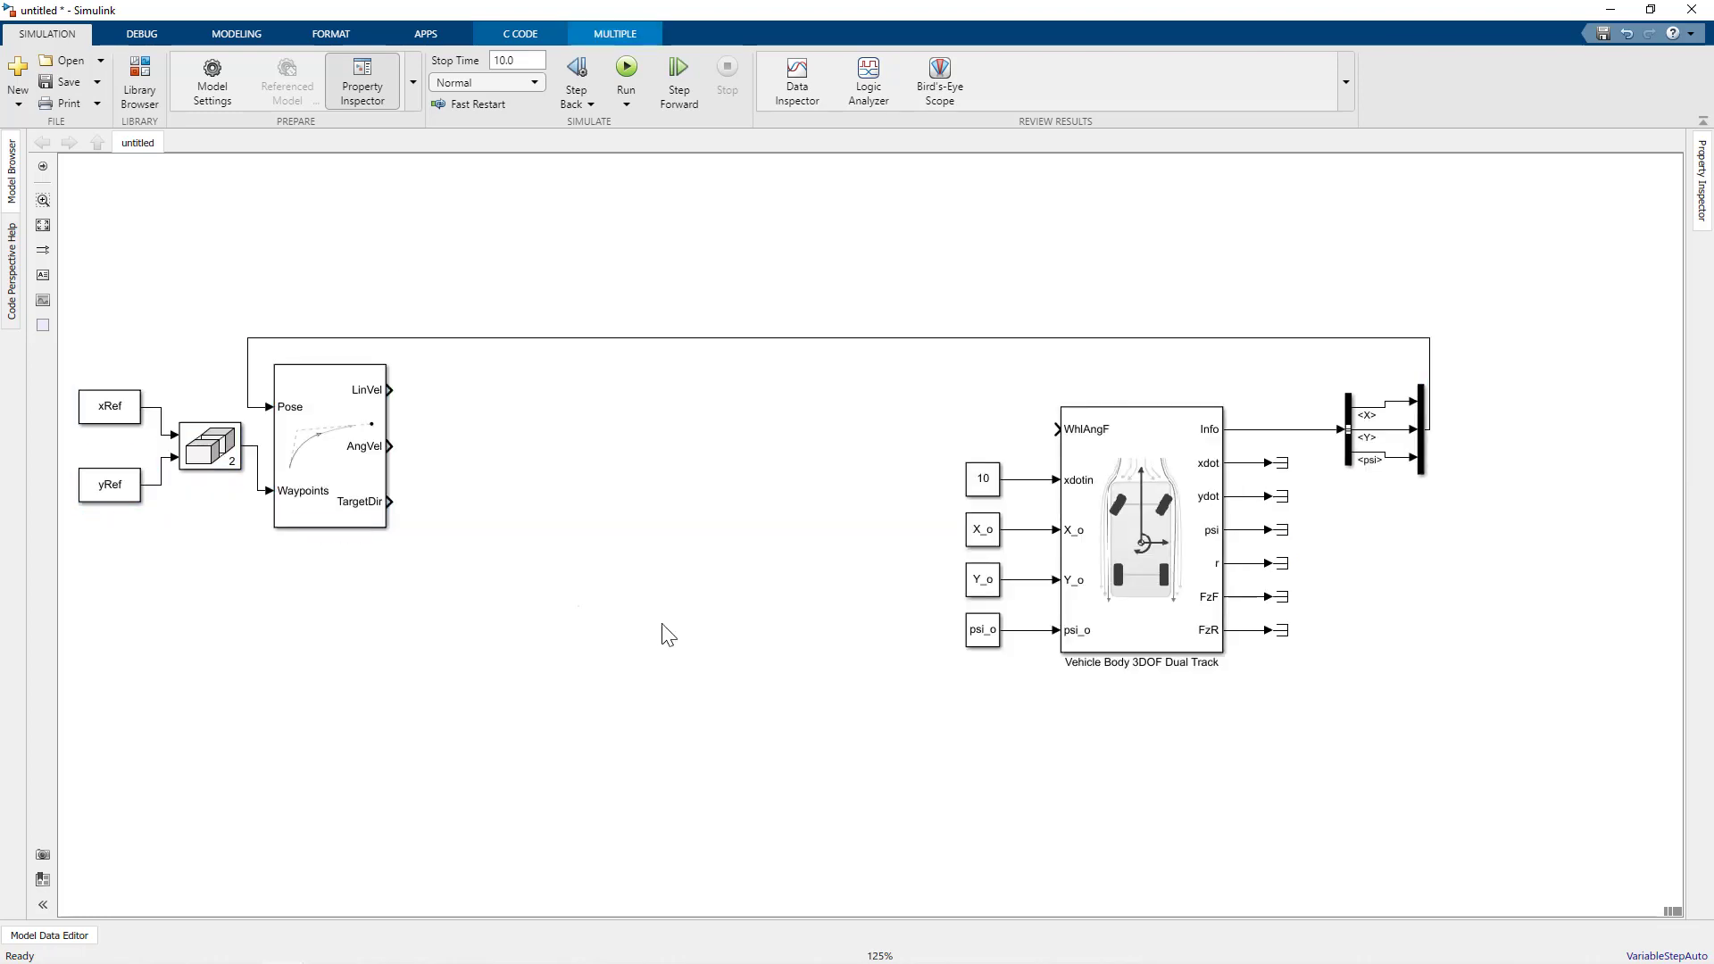
Paste the steering-angle calculation blocks and connect TargetDir to the sine block
left_click(627, 666)
key("ctrl+v")
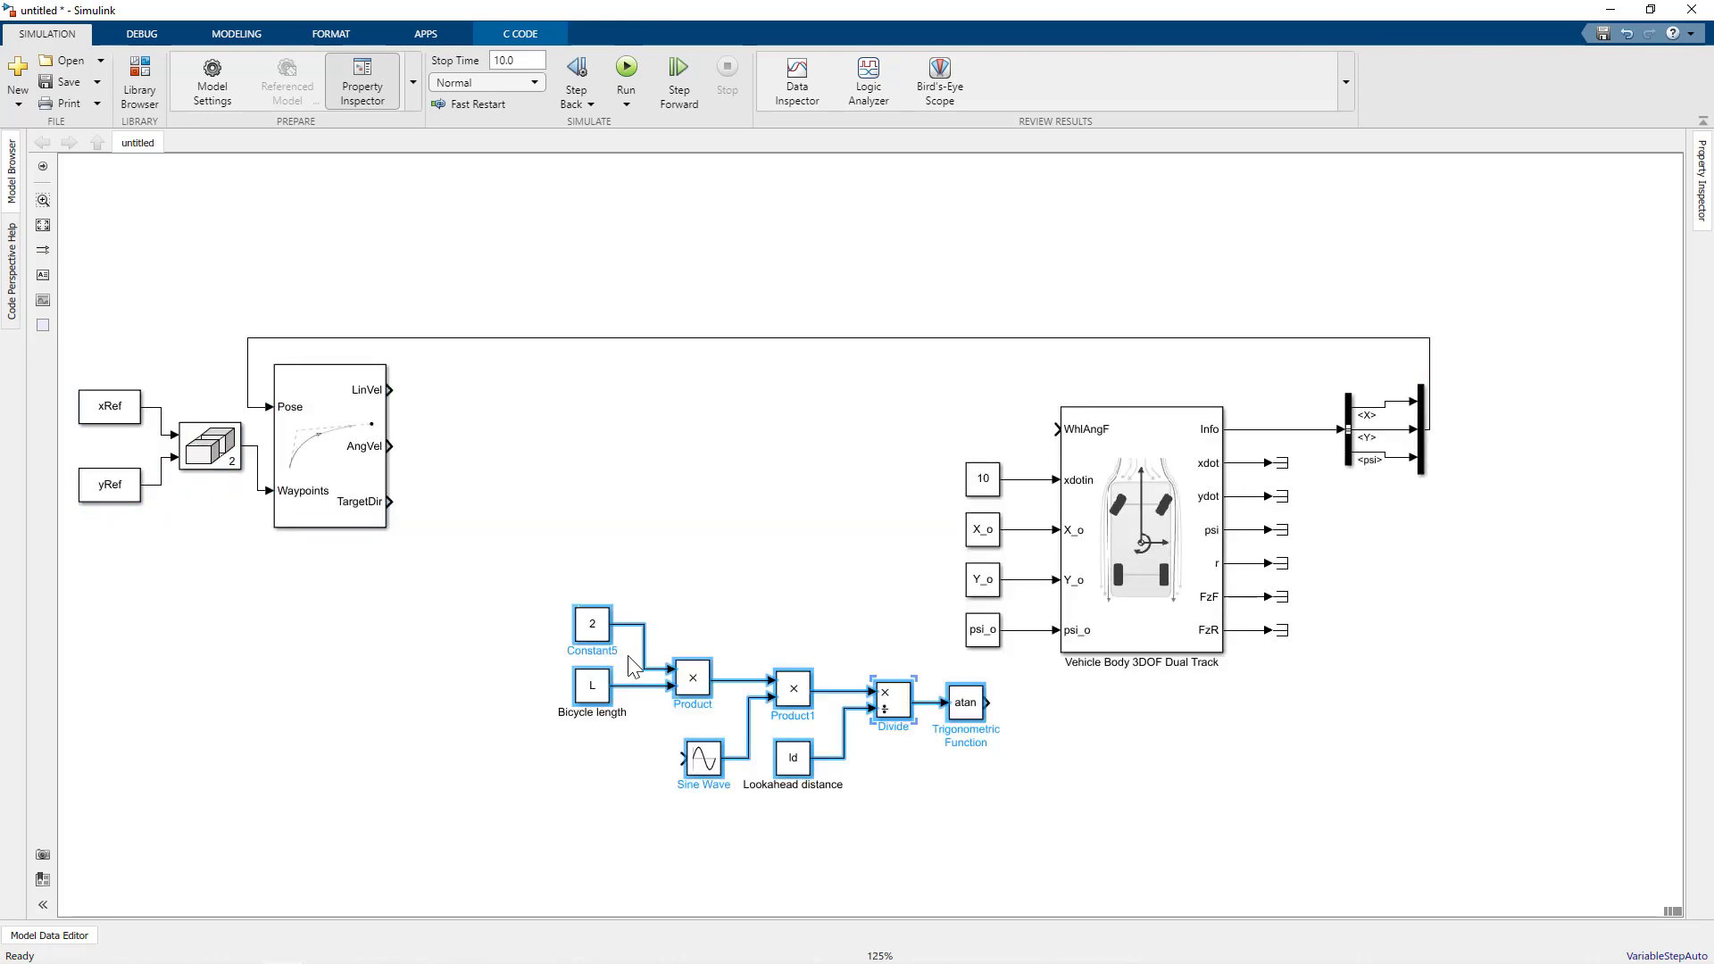
left_click_drag(773, 665, 679, 500)
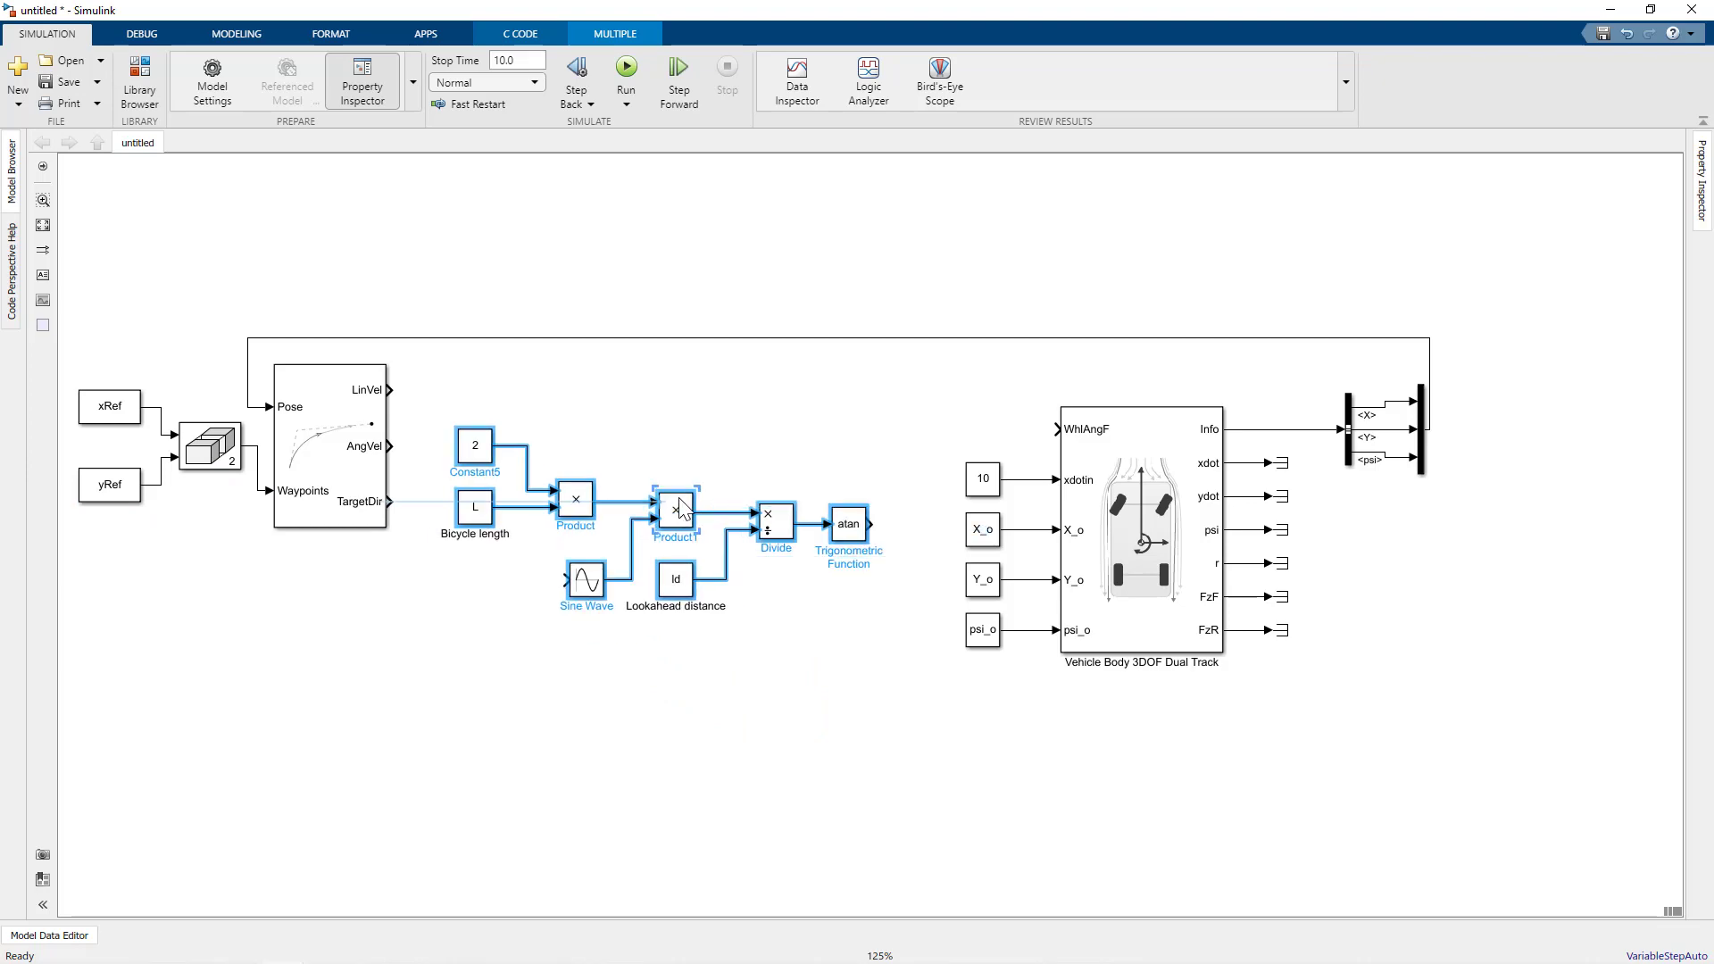
left_click(651, 753)
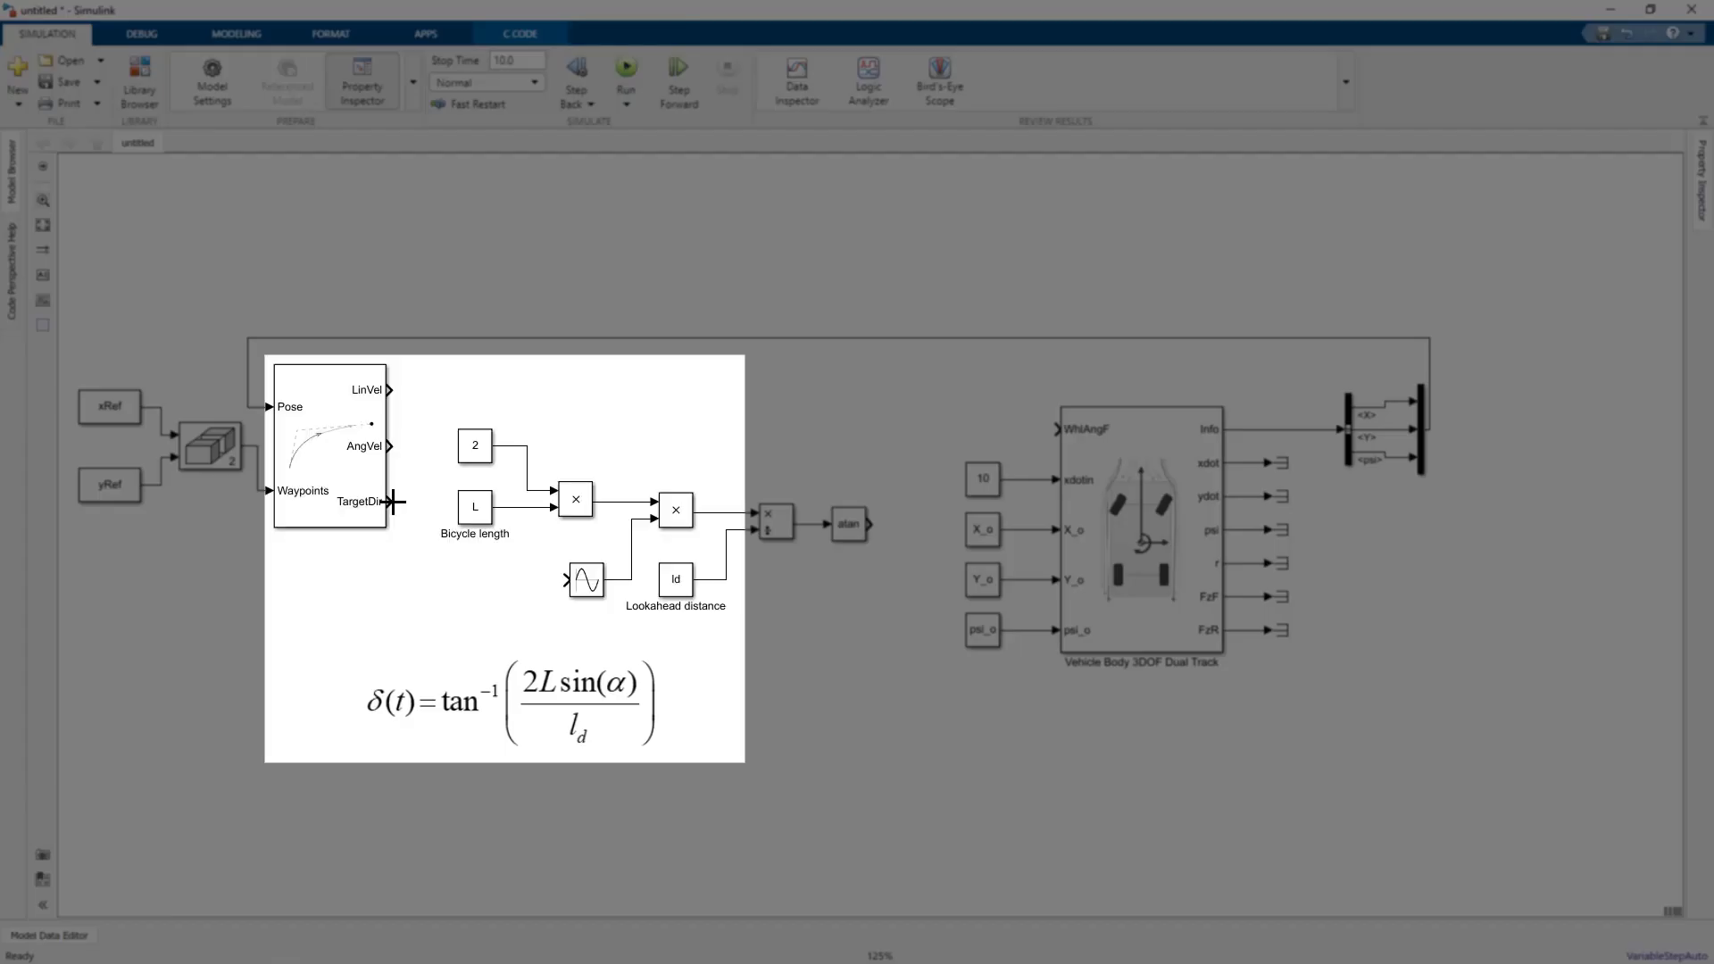
mouse_move(393, 506)
left_mouse_down()
mouse_move(504, 576)
mouse_move(568, 580)
left_mouse_up()
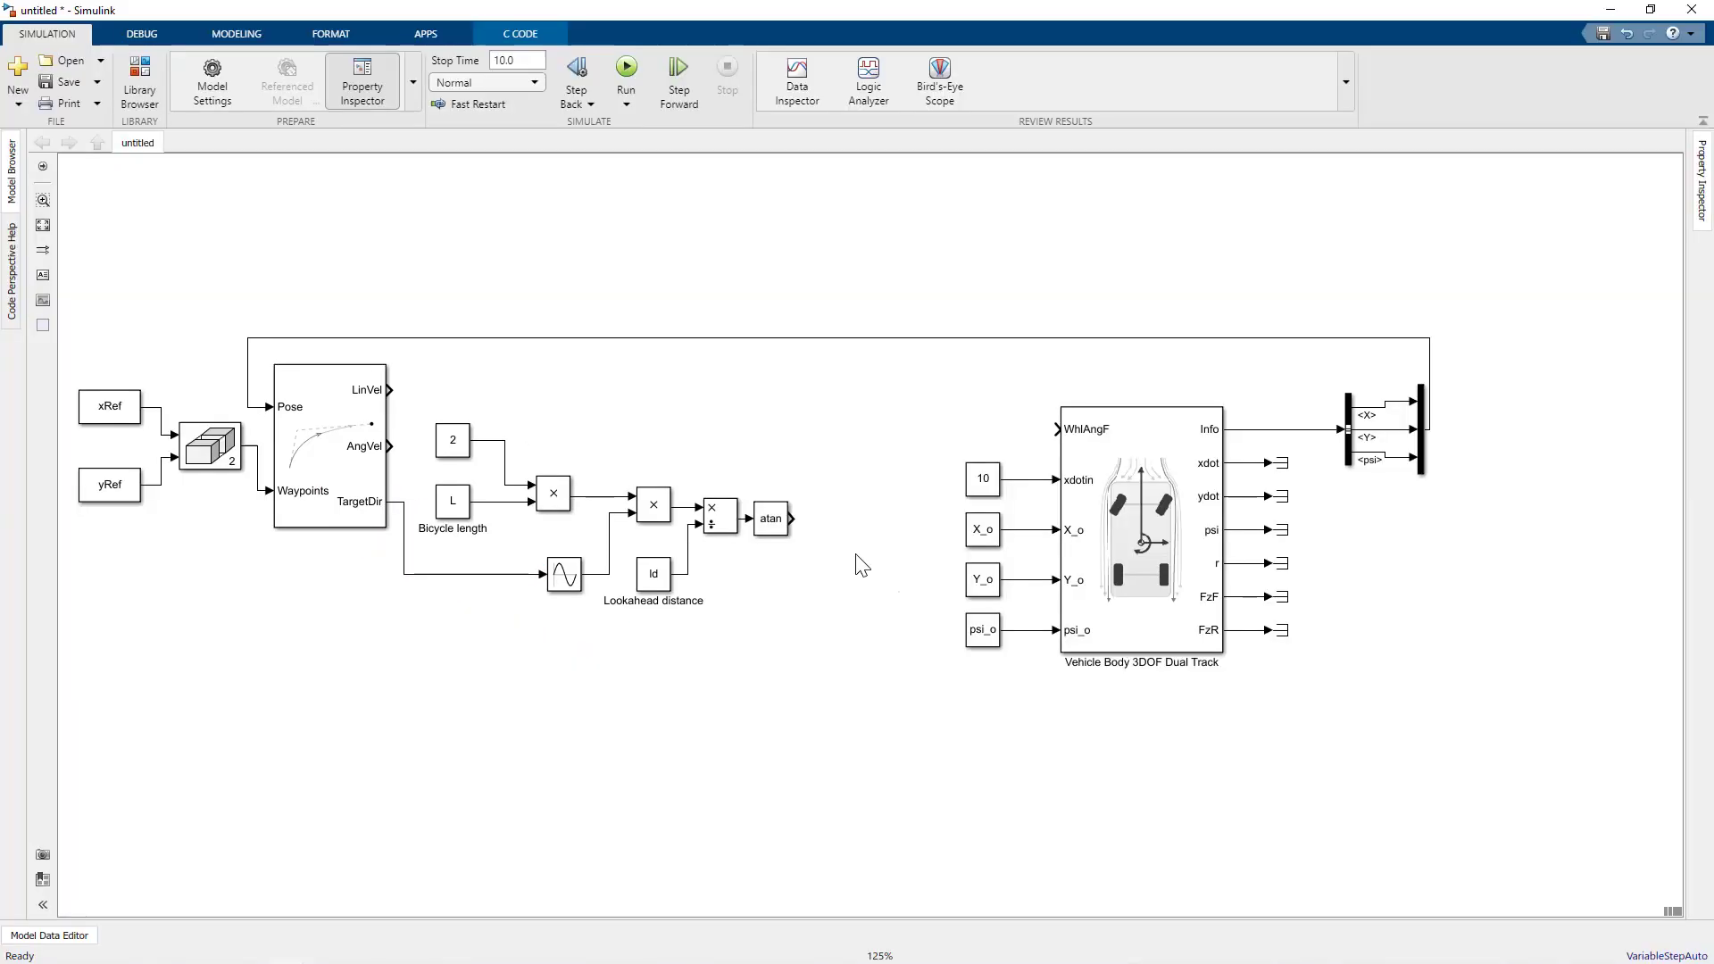
Route atan through a vector-mode Matrix Concatenate into WhlAngF, and drive xdotin from LinVel
double_click(857, 566)
type("concat")
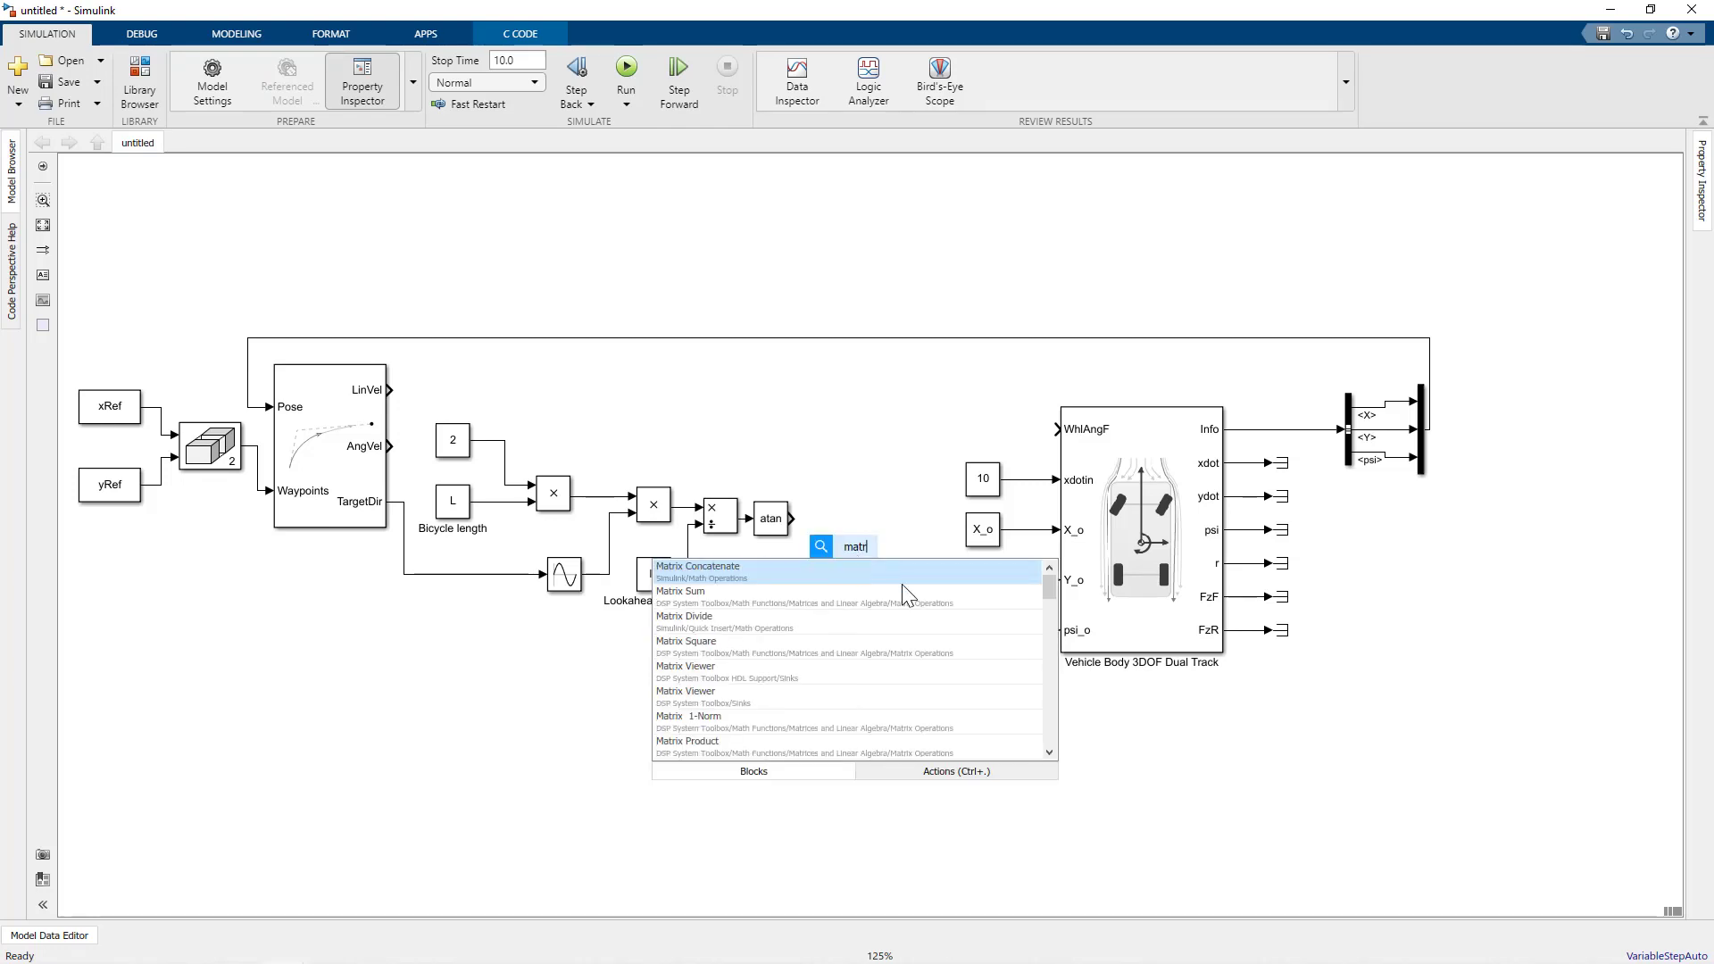
key("Return")
double_click(866, 576)
left_click(1148, 700)
left_click(1148, 719)
left_click(1136, 754)
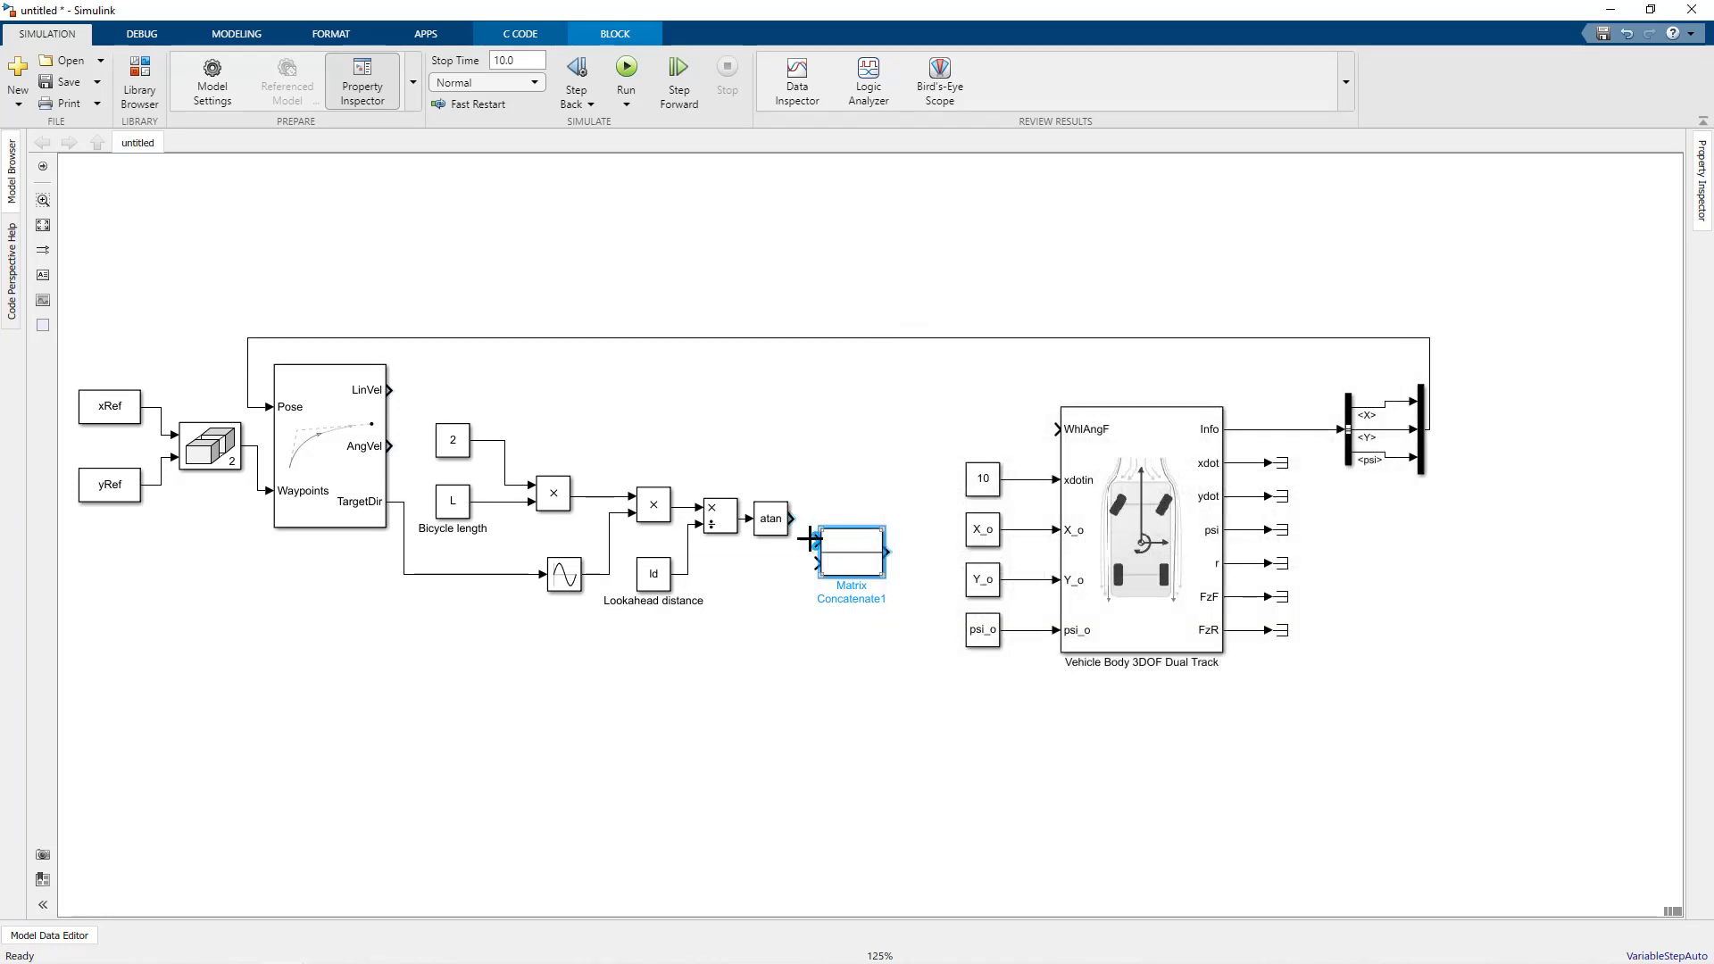
left_click_drag(814, 560, 1056, 429)
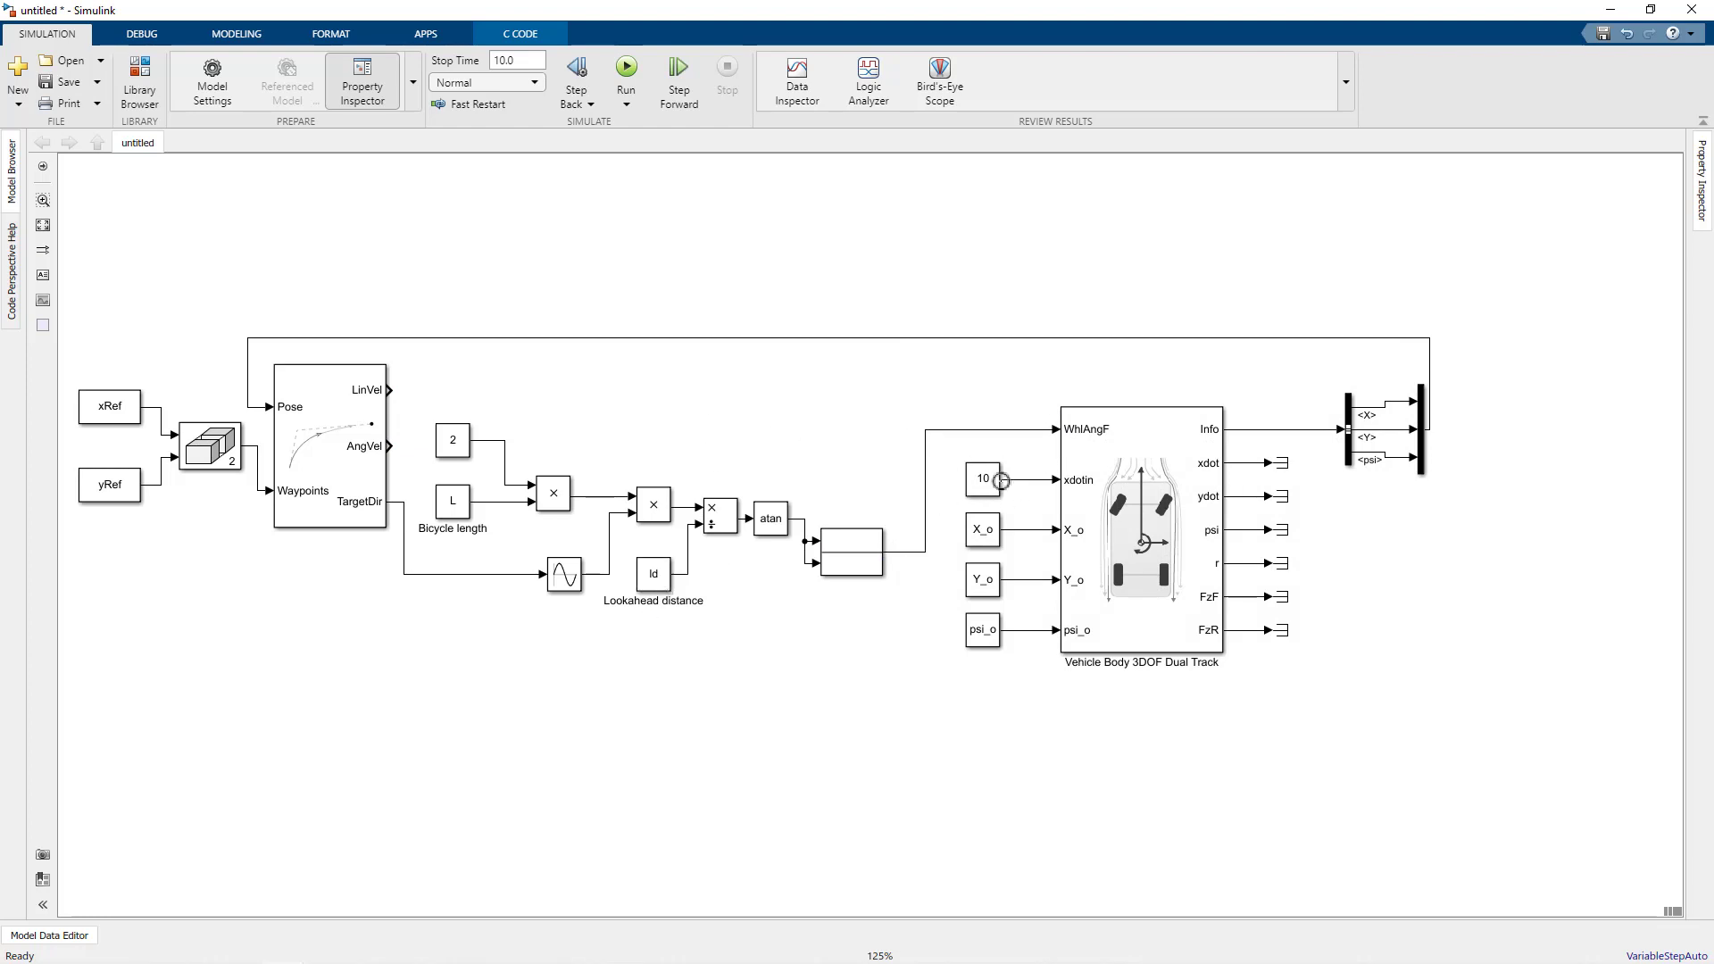
left_click_drag(1001, 480, 1056, 480)
left_click_drag(745, 404, 389, 391)
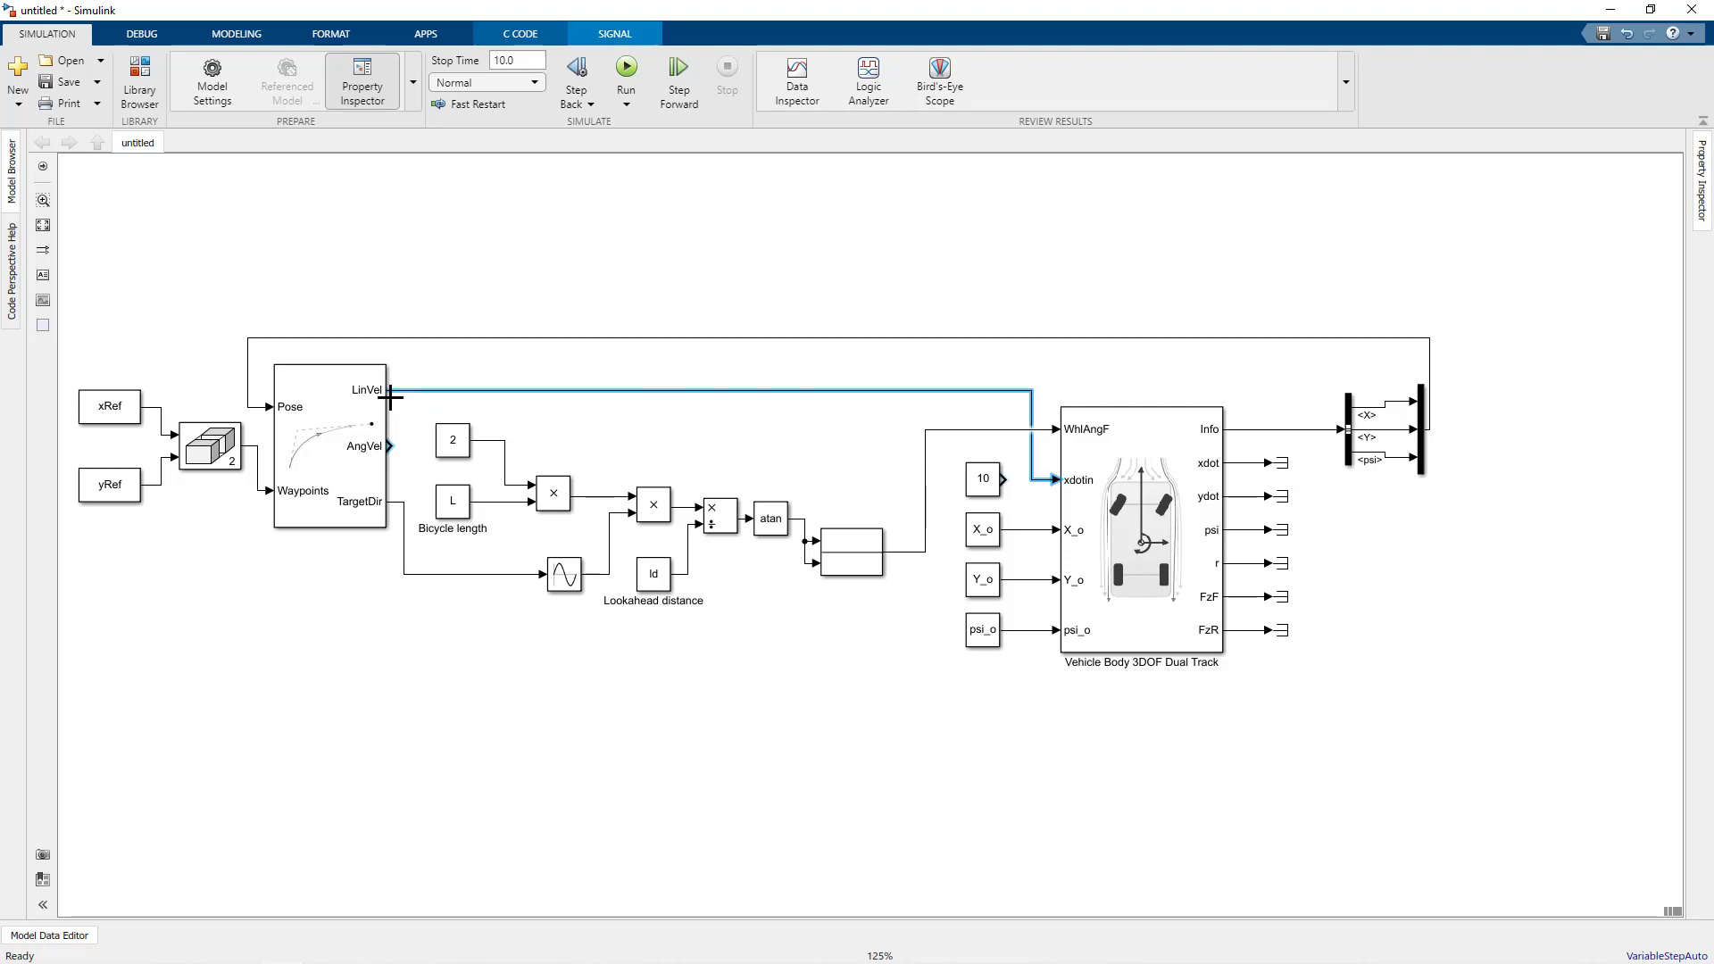
Review the Pure Pursuit desired linear velocity (10) and close the dialog without applying changes
double_click(355, 450)
type("10")
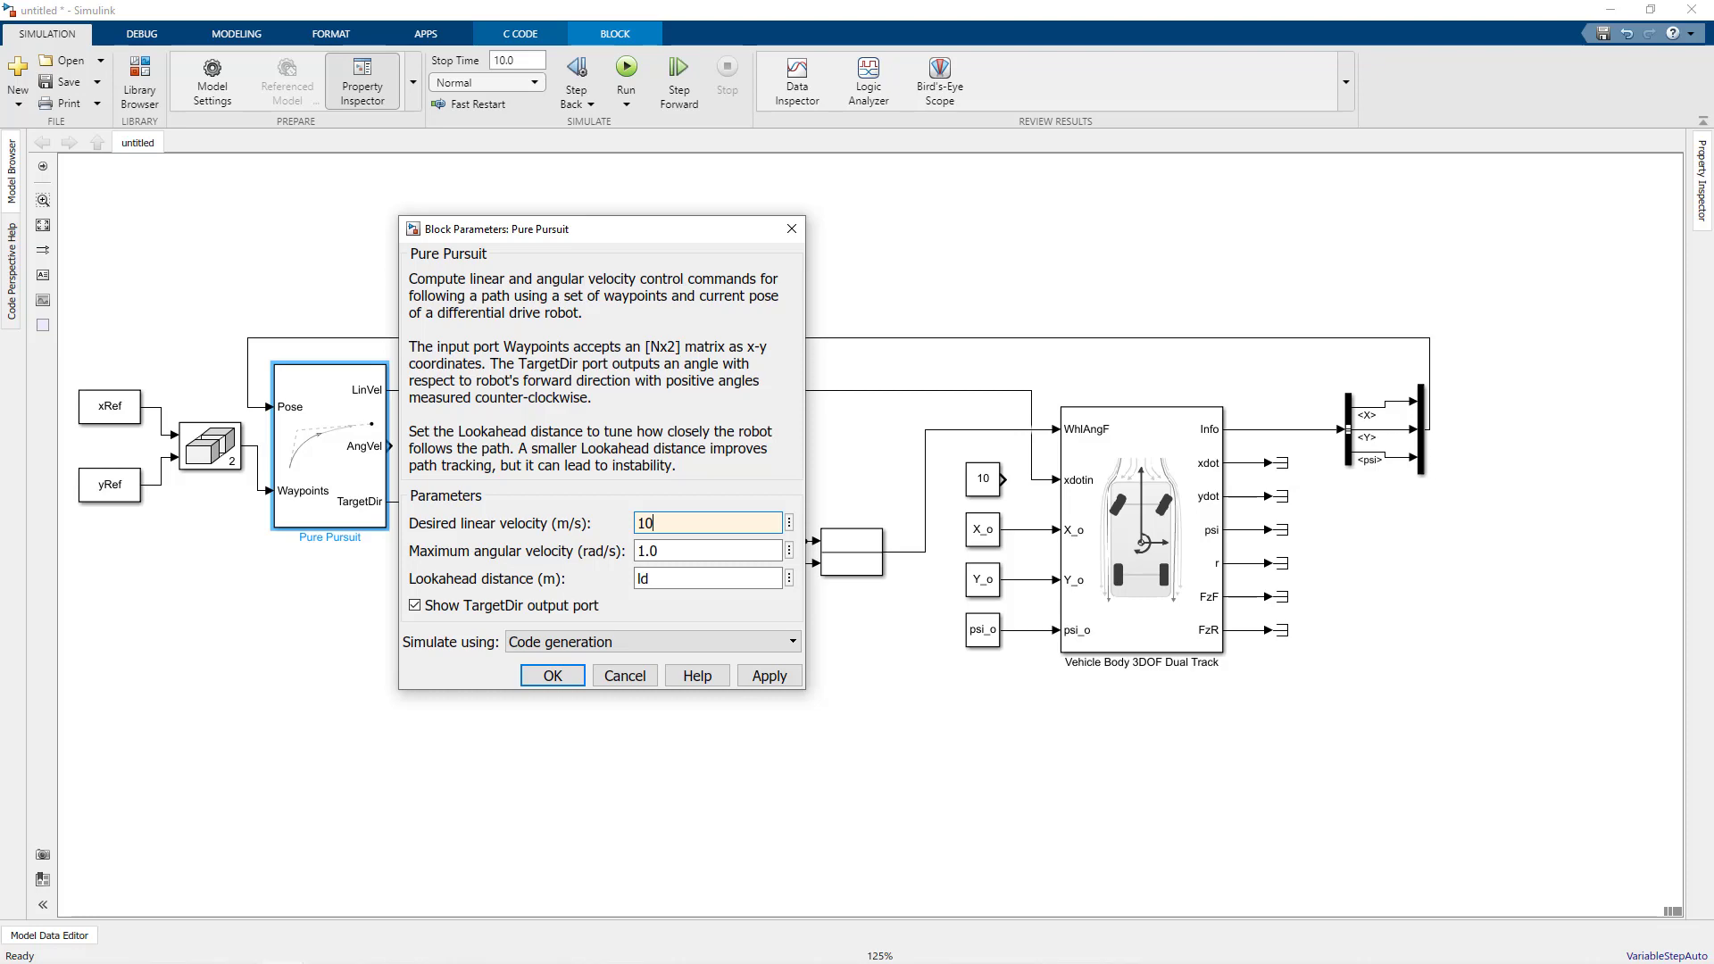
left_click(633, 675)
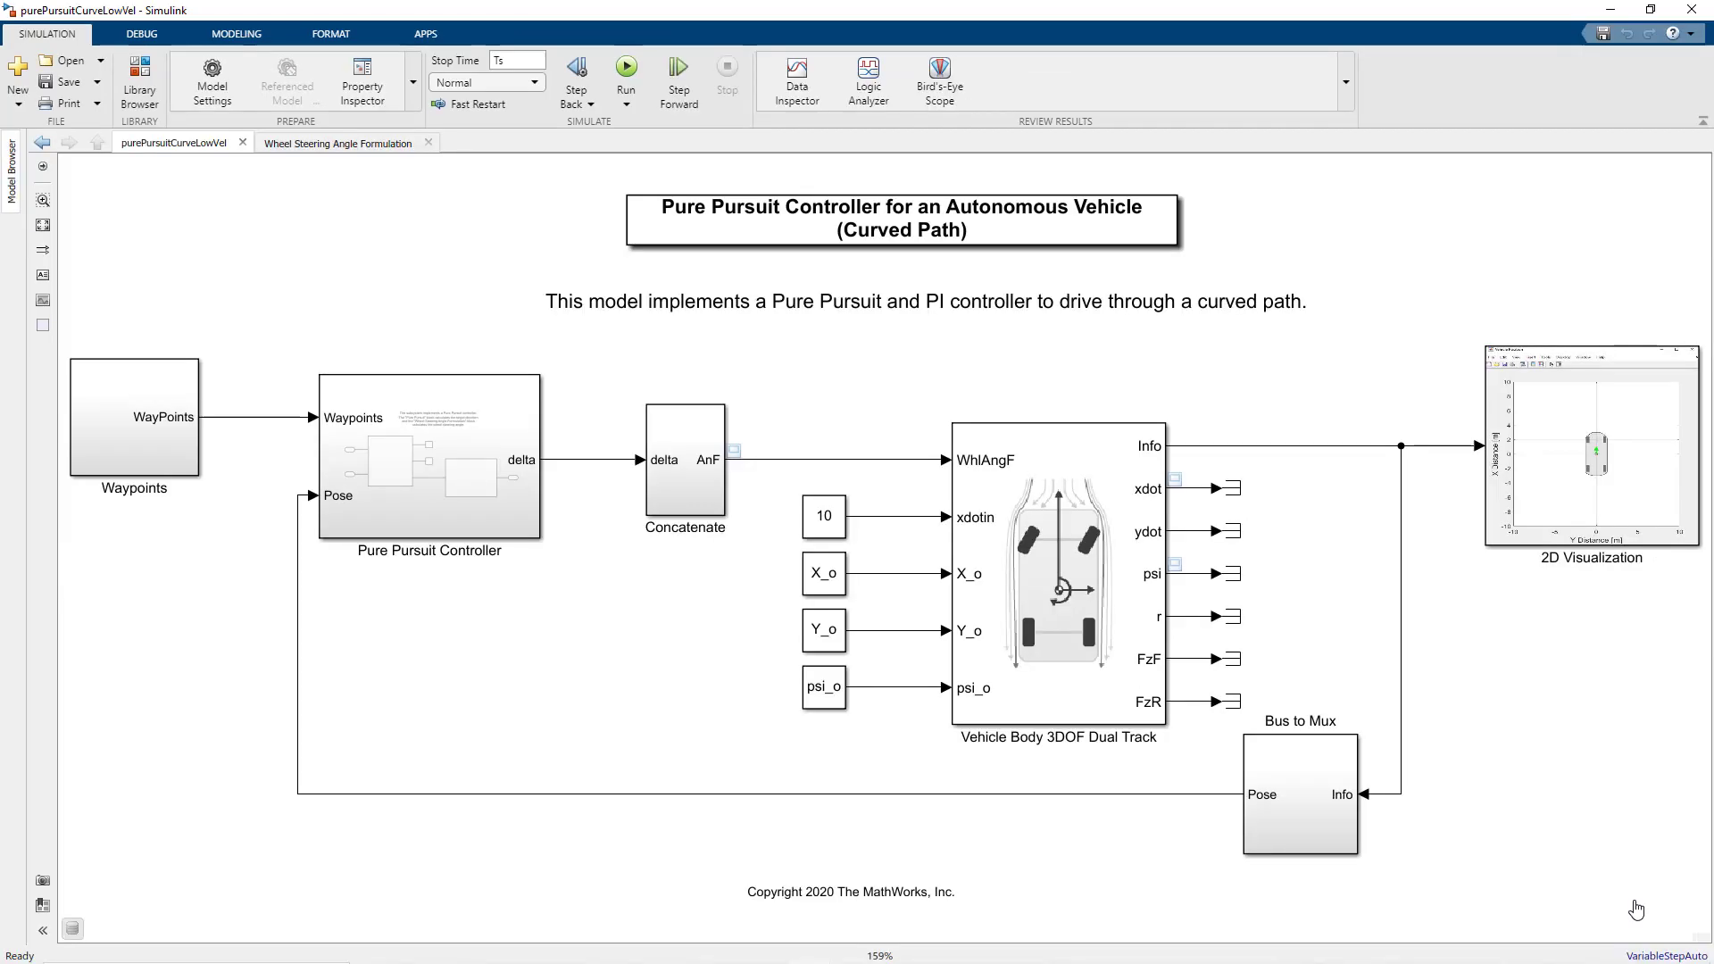
Inspect the Wheel Steering Angle Formulation mask in Pure Pursuit Controller, then run the curved-path simulation
double_click(402, 484)
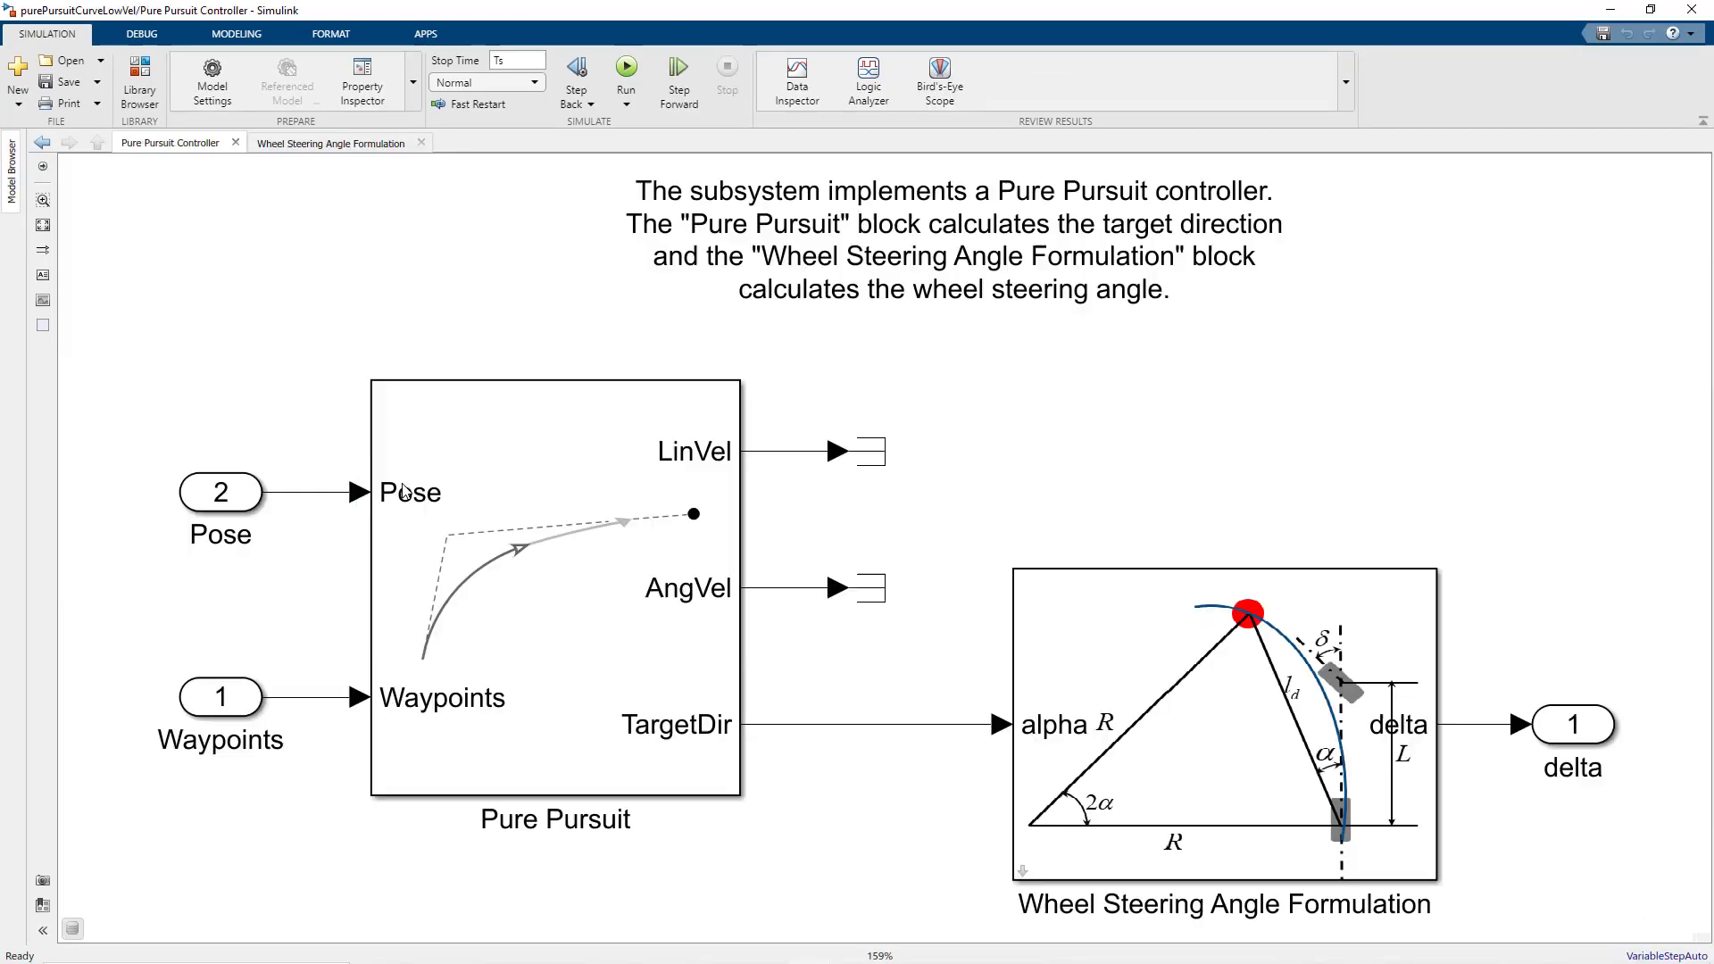
left_click(1152, 656)
double_click(1163, 662)
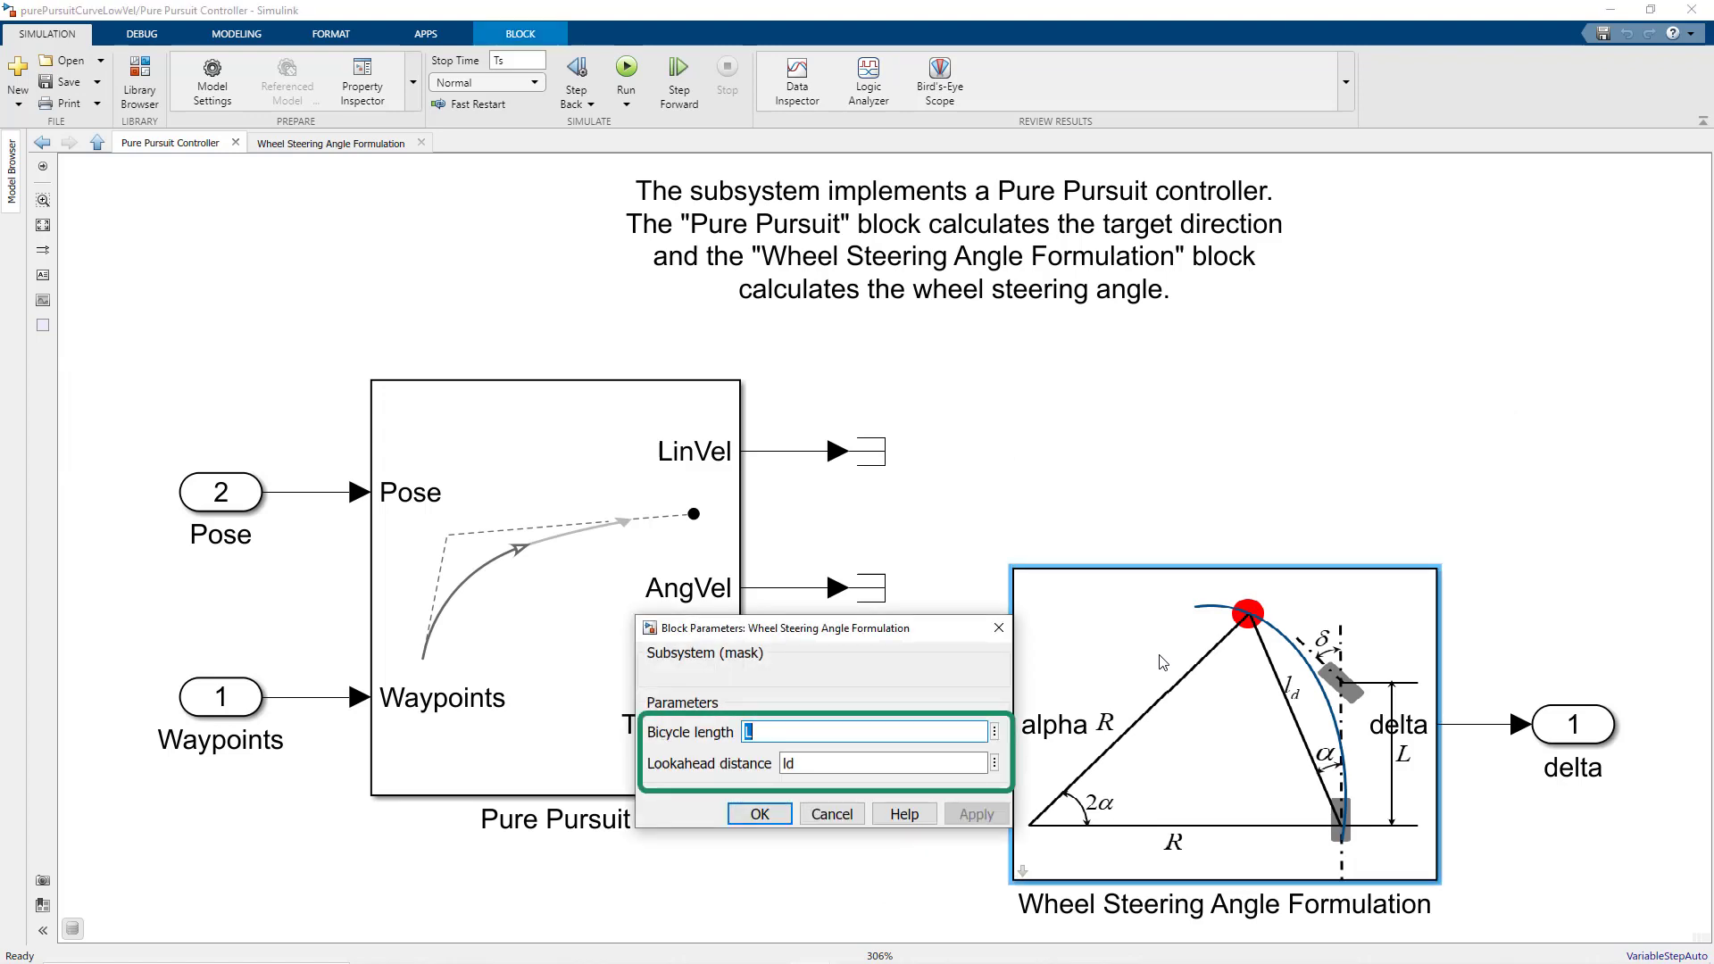
left_click(97, 143)
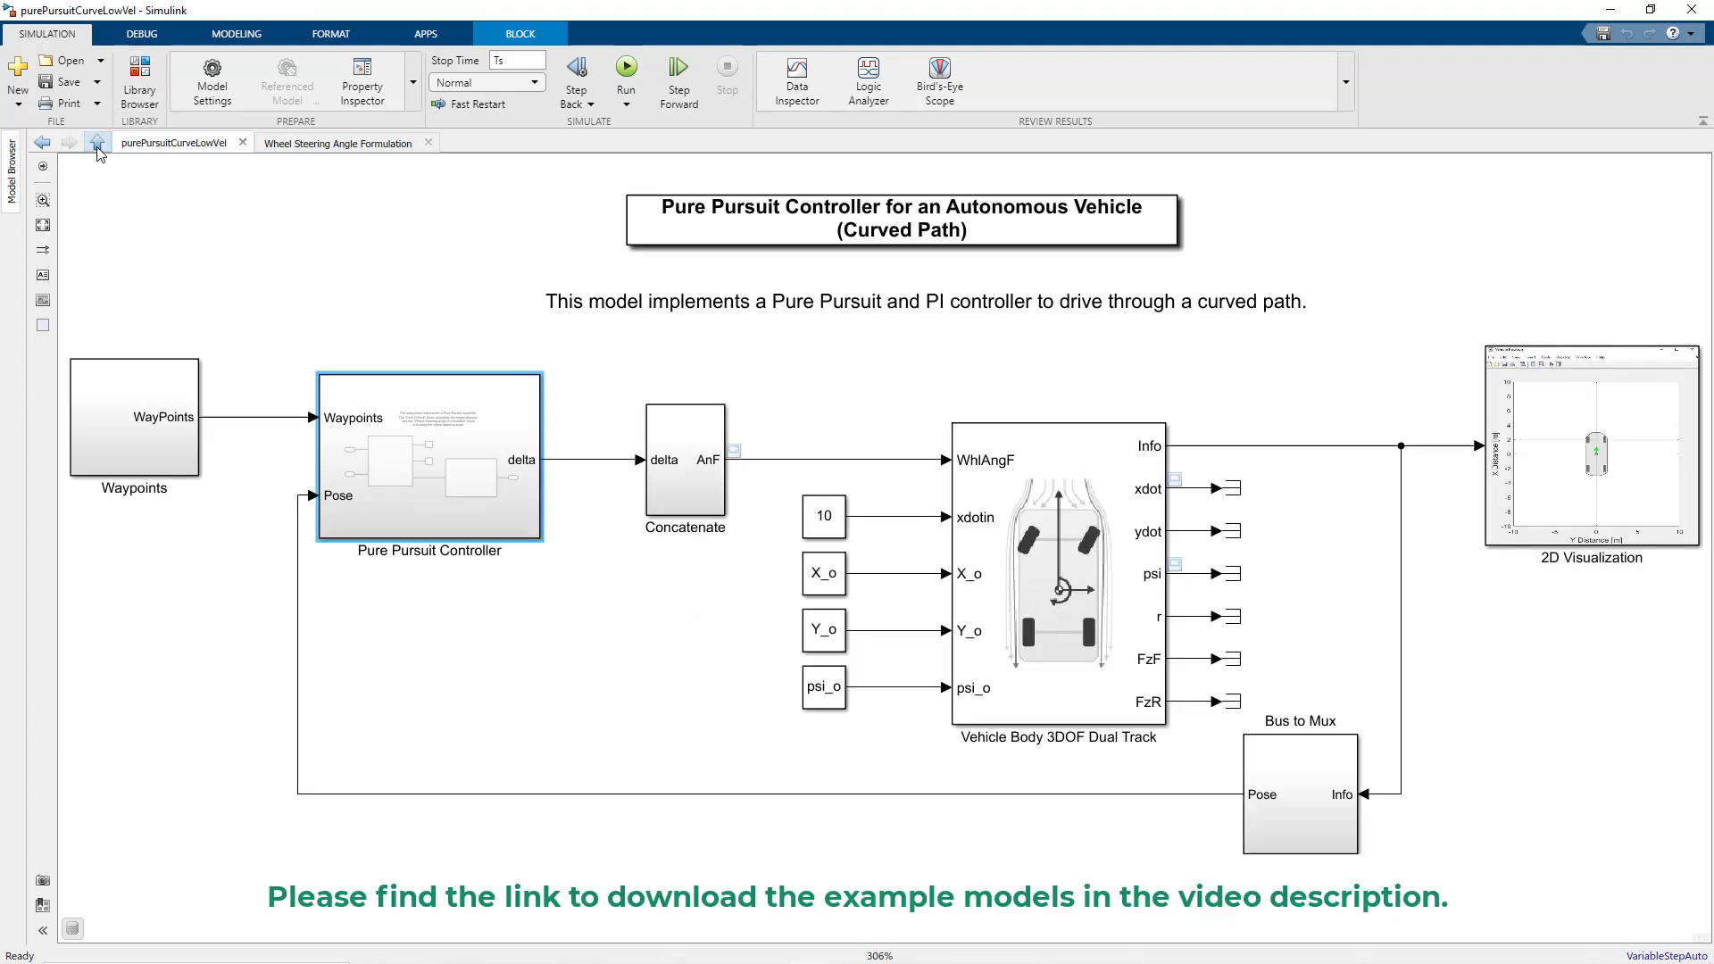
left_click(113, 201)
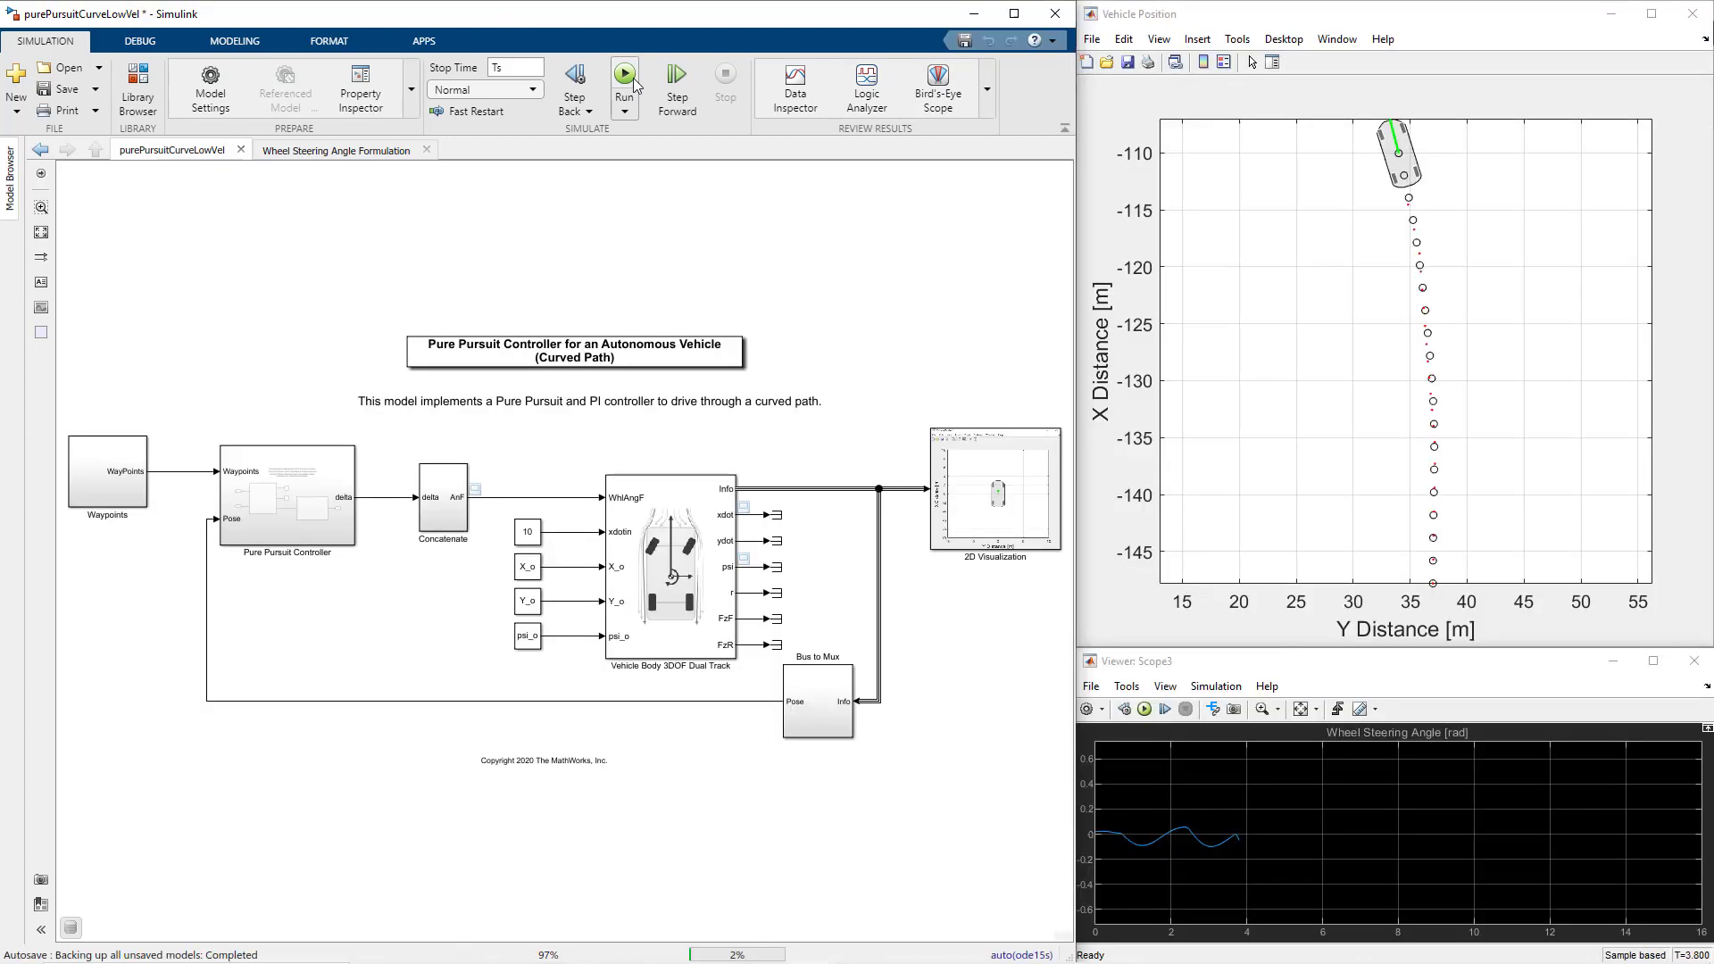
left_click(634, 78)
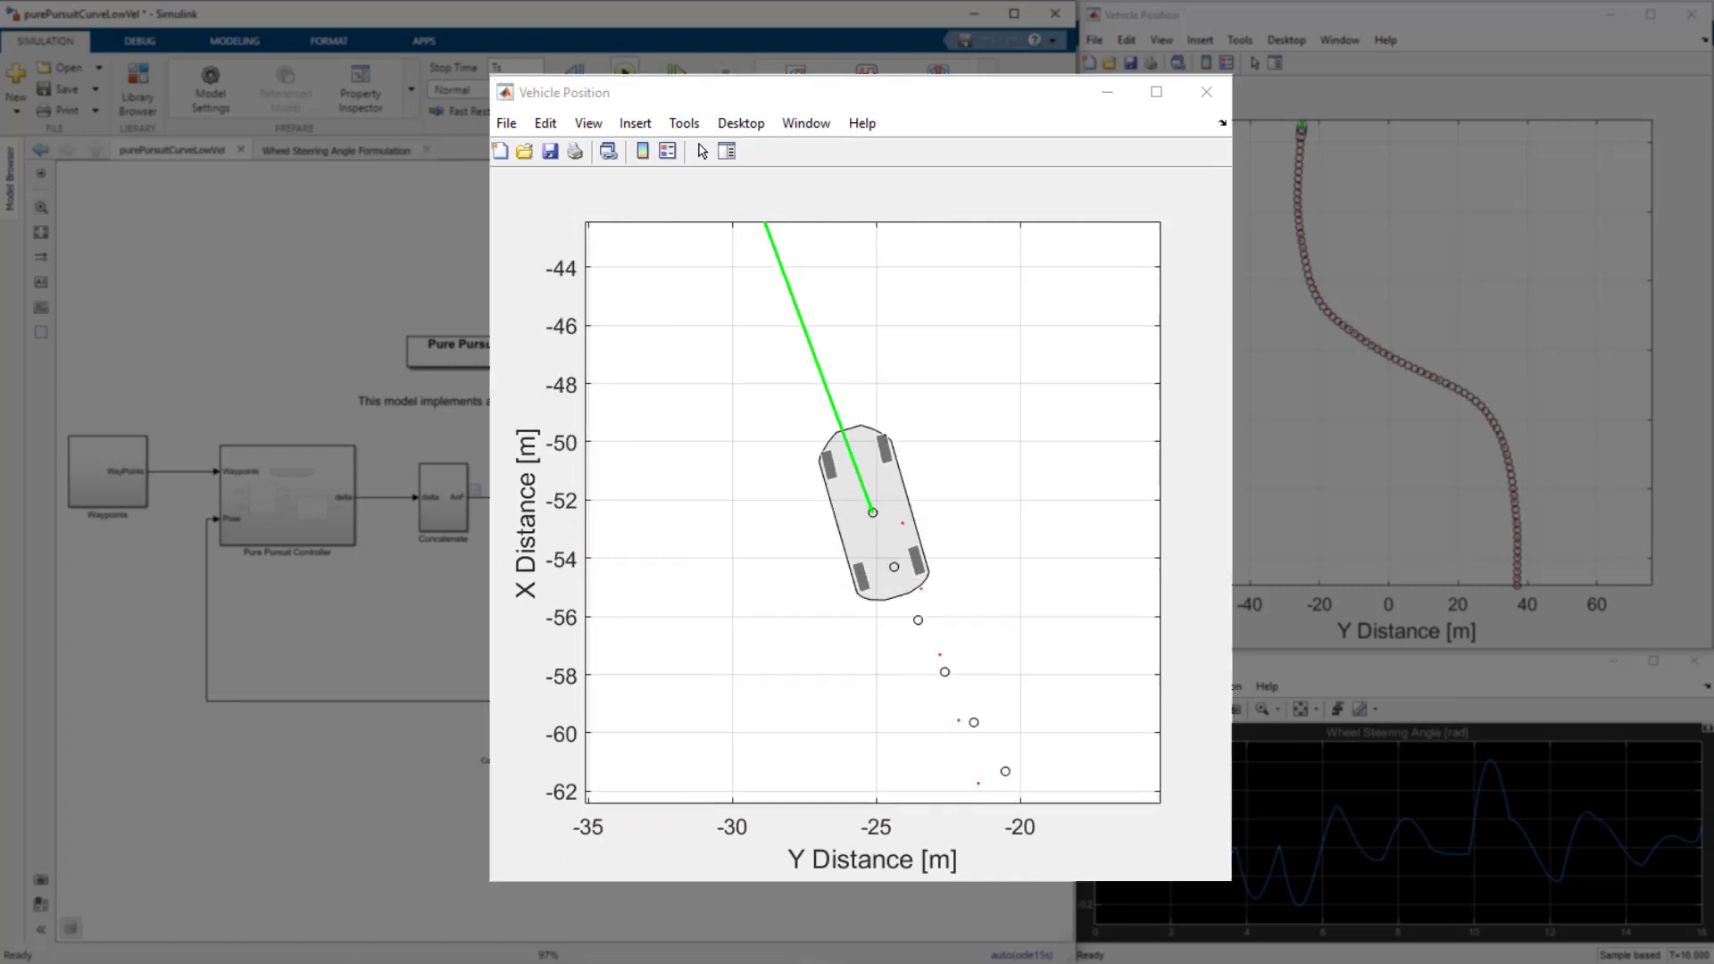
Zoom into the Vehicle Position plot and run the curved-path simulation again
left_click_drag(705, 304, 930, 603)
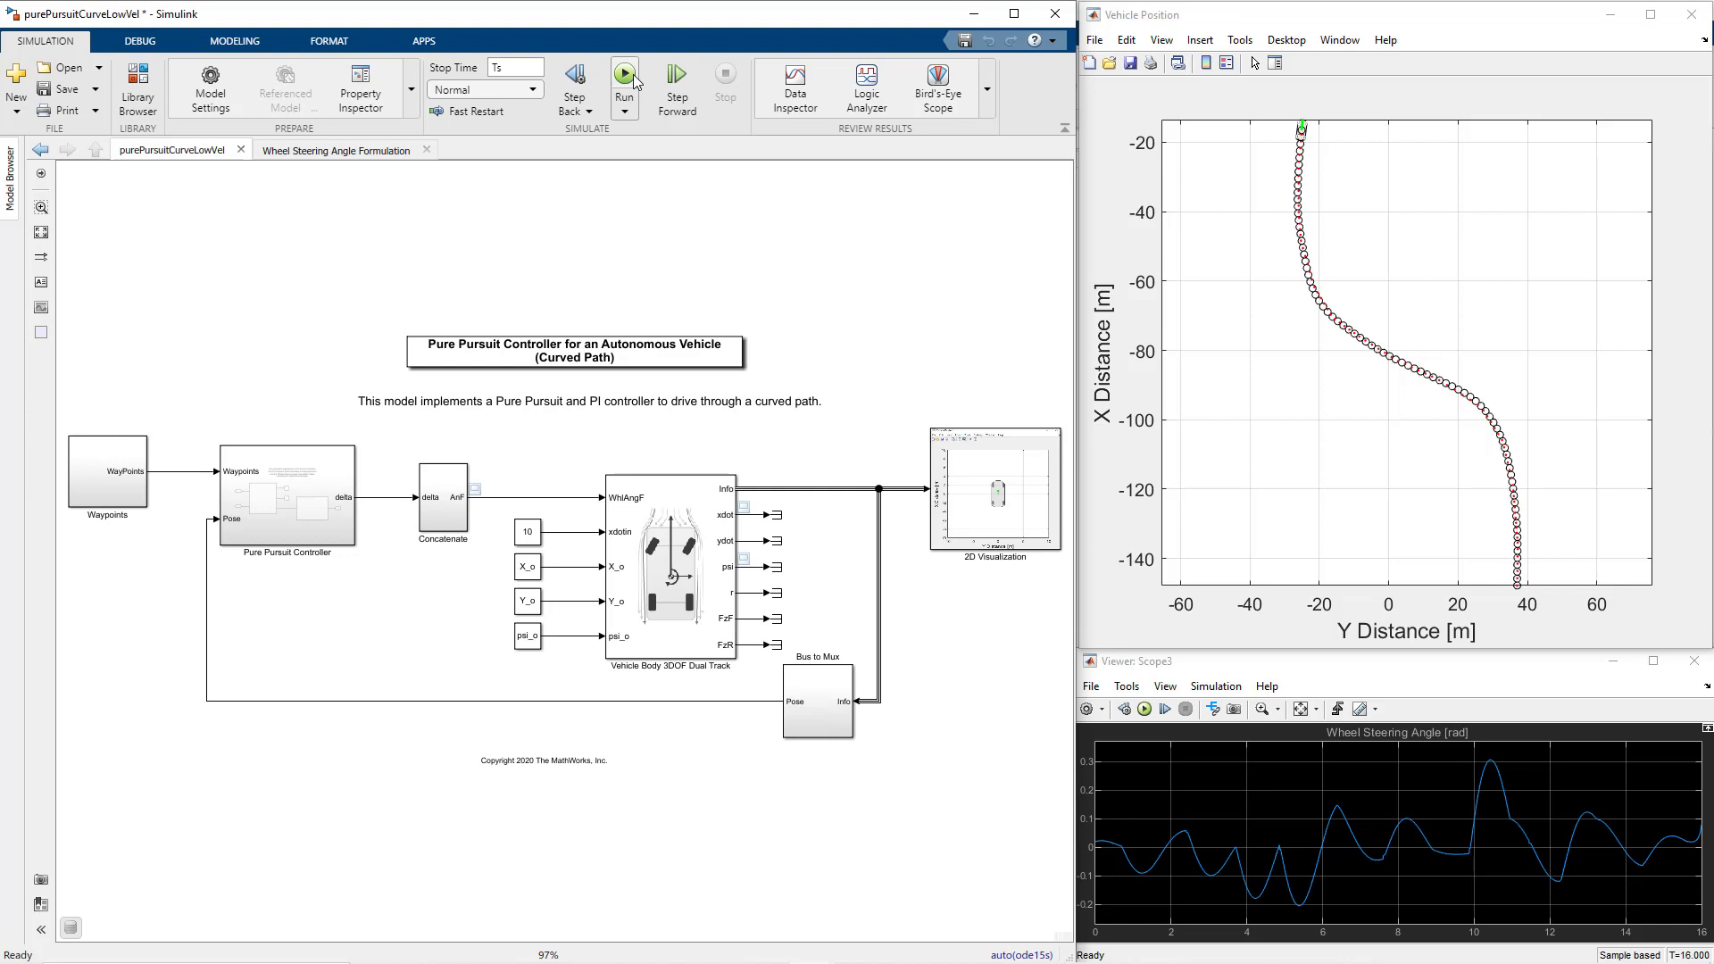
left_click(623, 75)
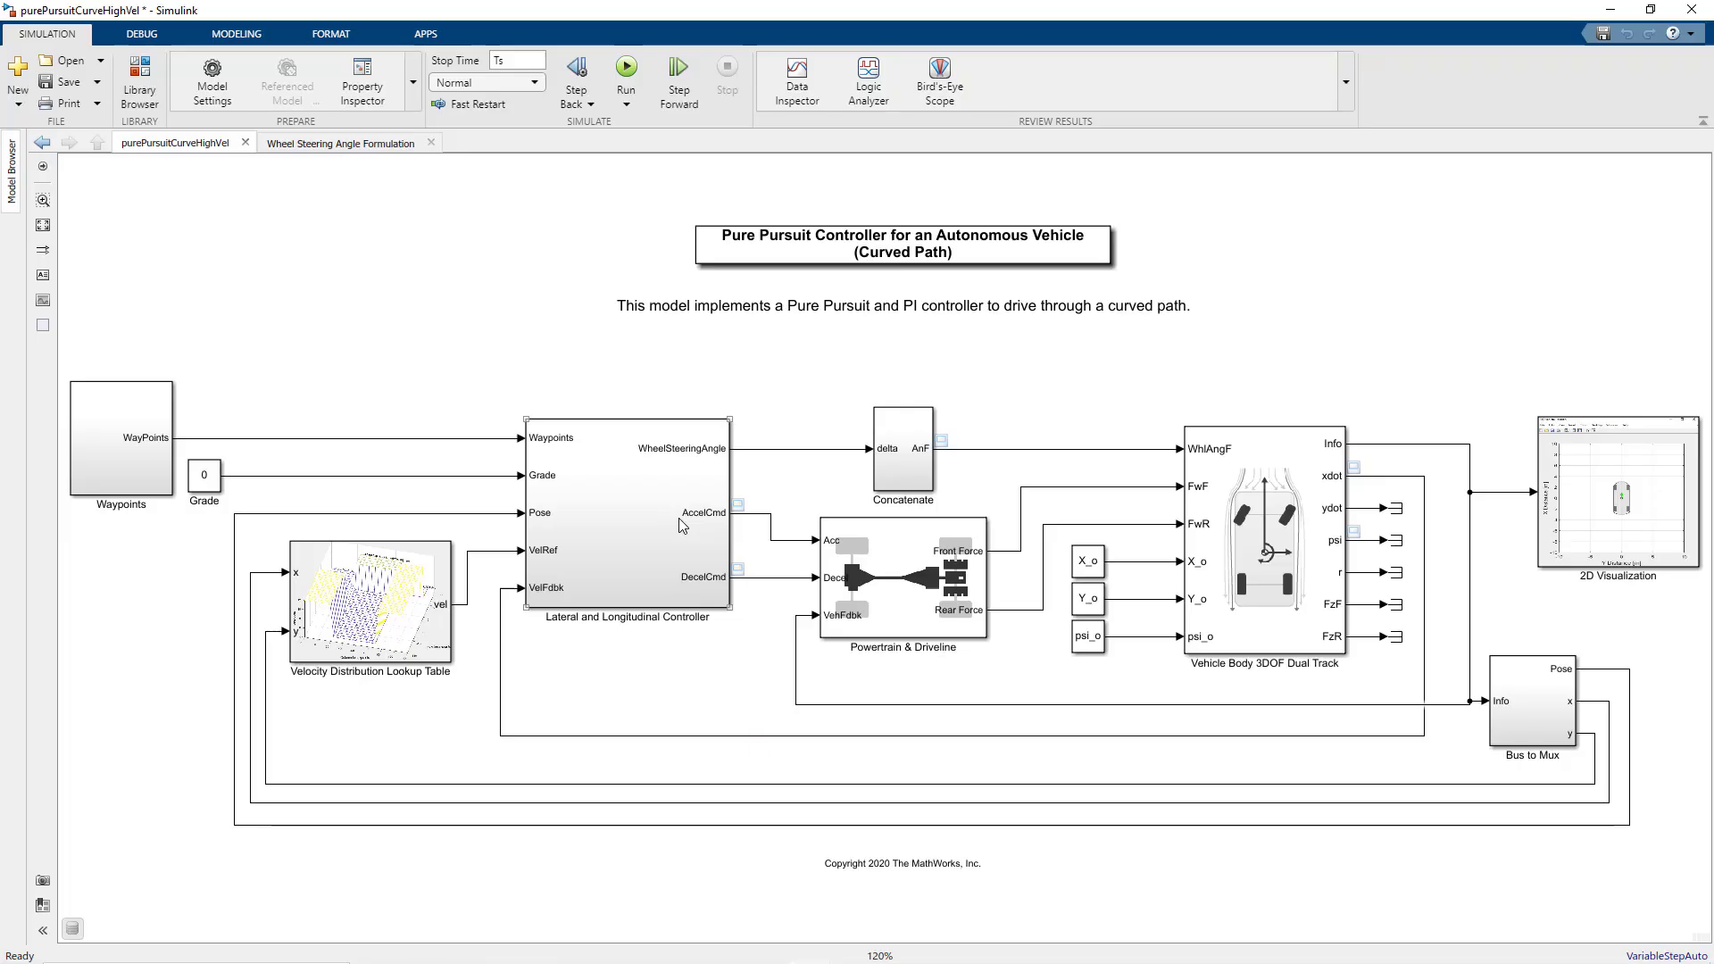
Drill into the Lateral and Longitudinal Controller to see the Pure Pursuit Controller and Longitudinal Driver
double_click(678, 518)
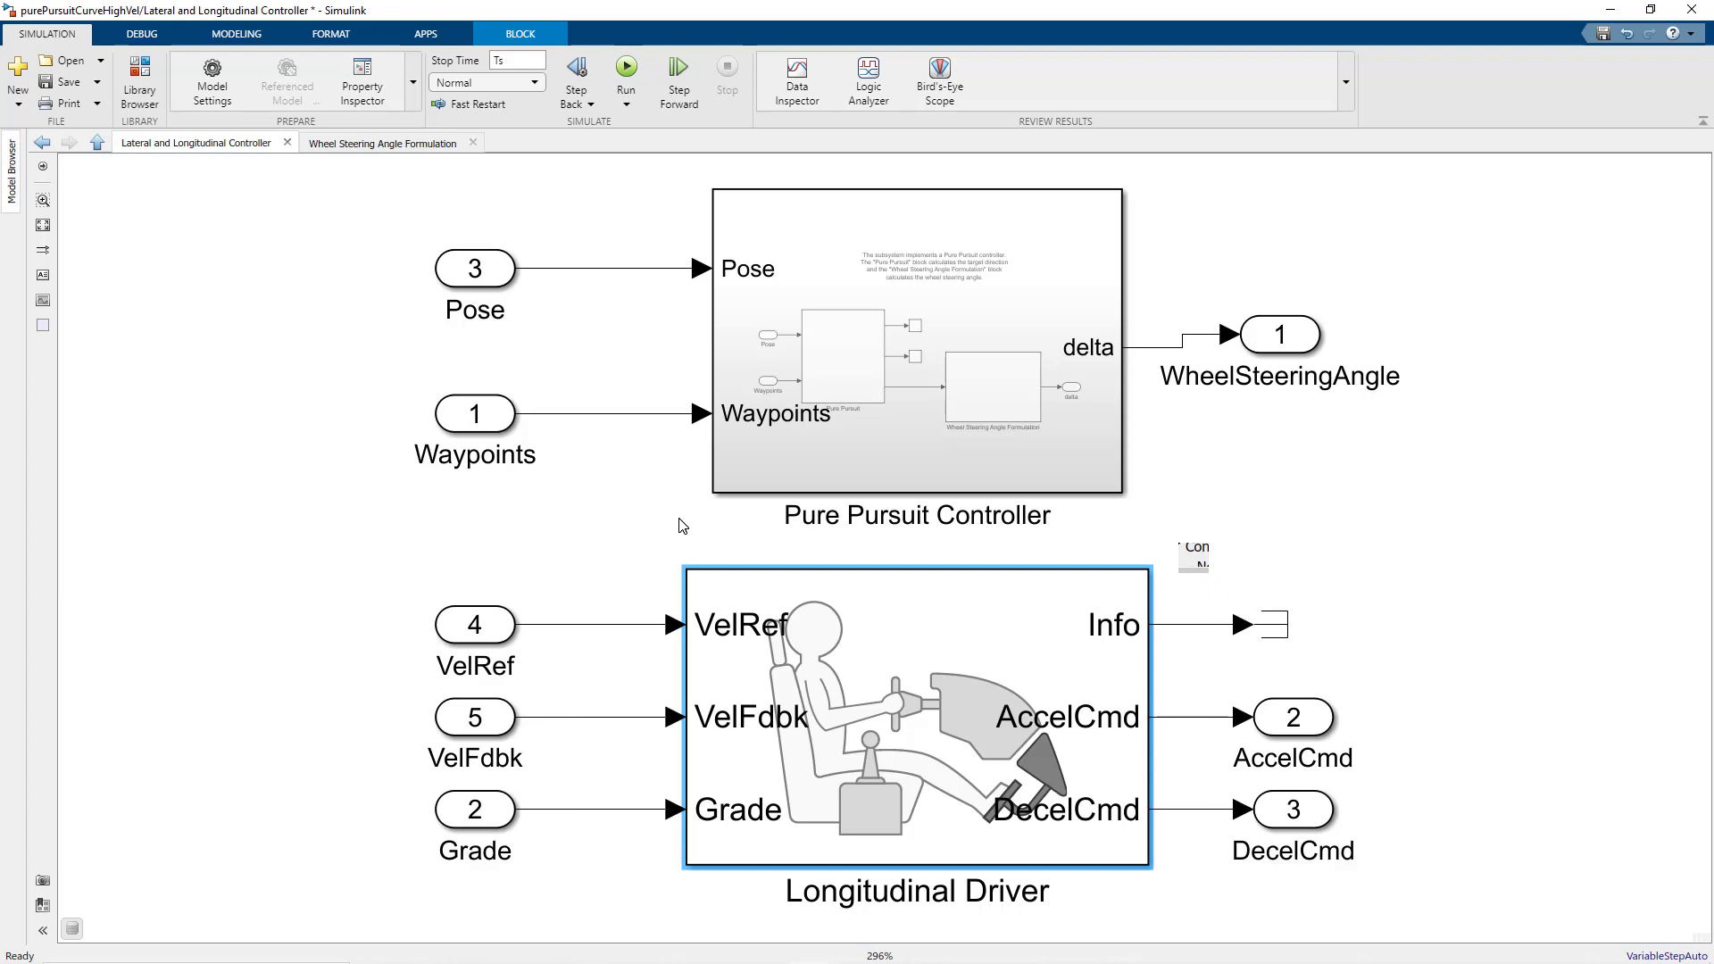
Check the Longitudinal Driver's PI control gains, then open the Velocity Distribution Lookup Table parameters
double_click(1018, 629)
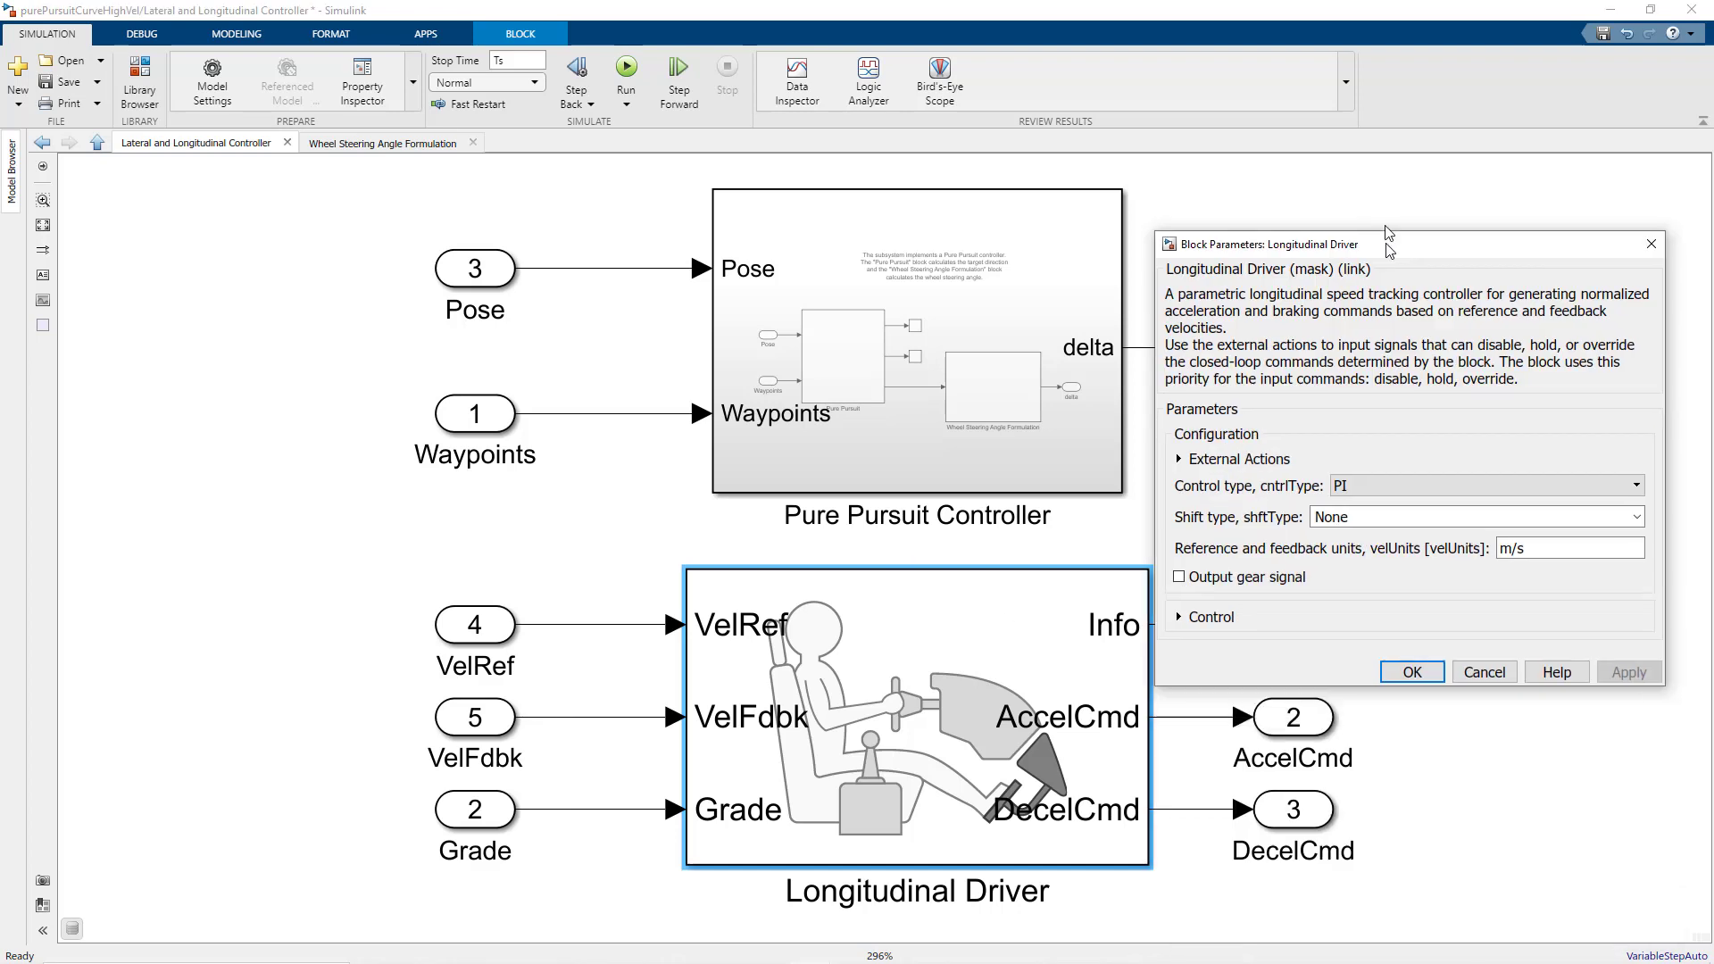
left_click_drag(1445, 619, 1445, 871)
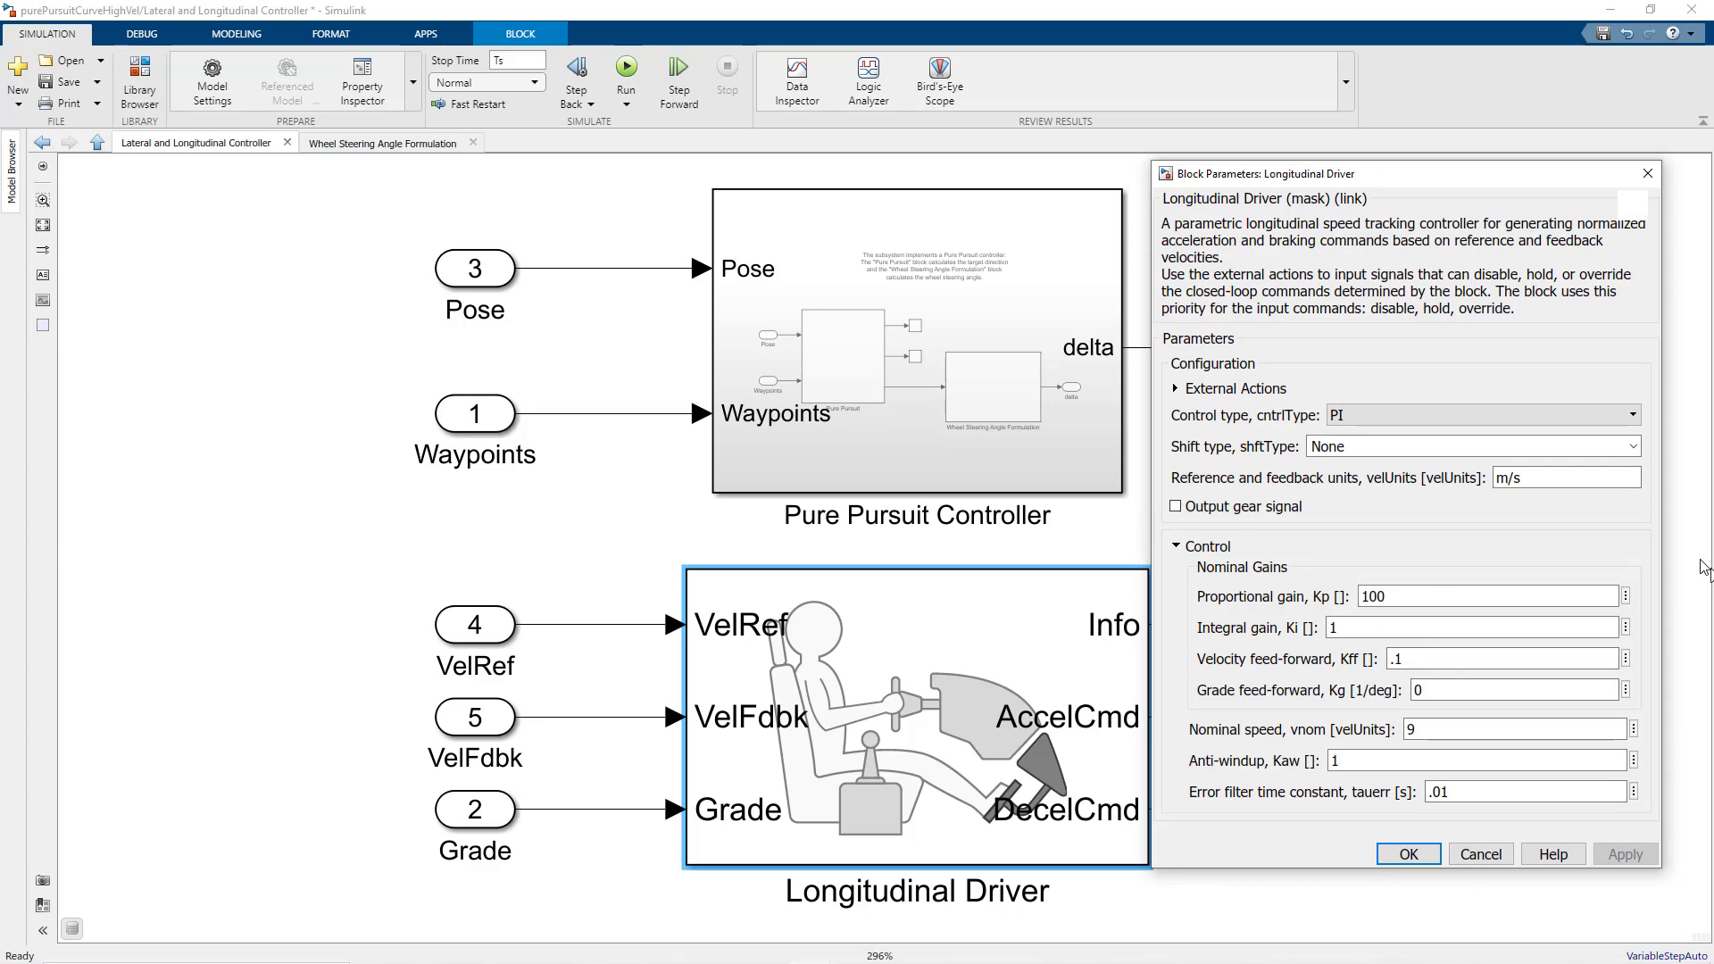
key("Escape")
key("Escape")
double_click(392, 589)
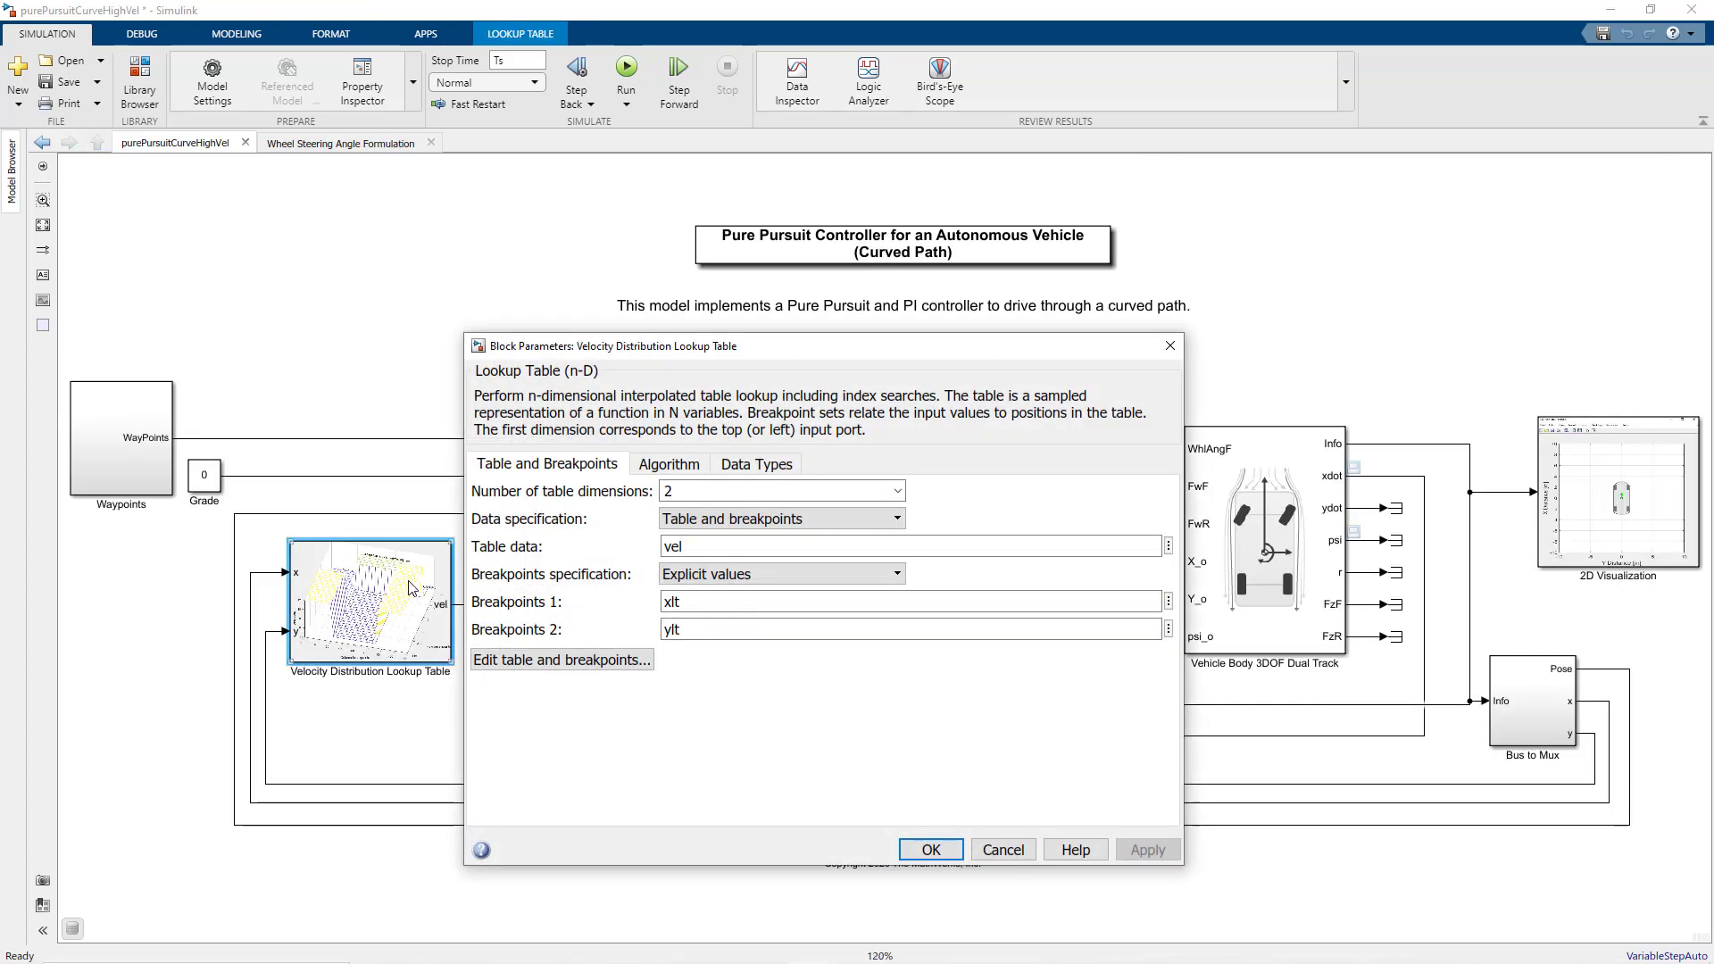
Open the lookup table editor and plot the vel table data as a 3-D mesh
left_click(647, 666)
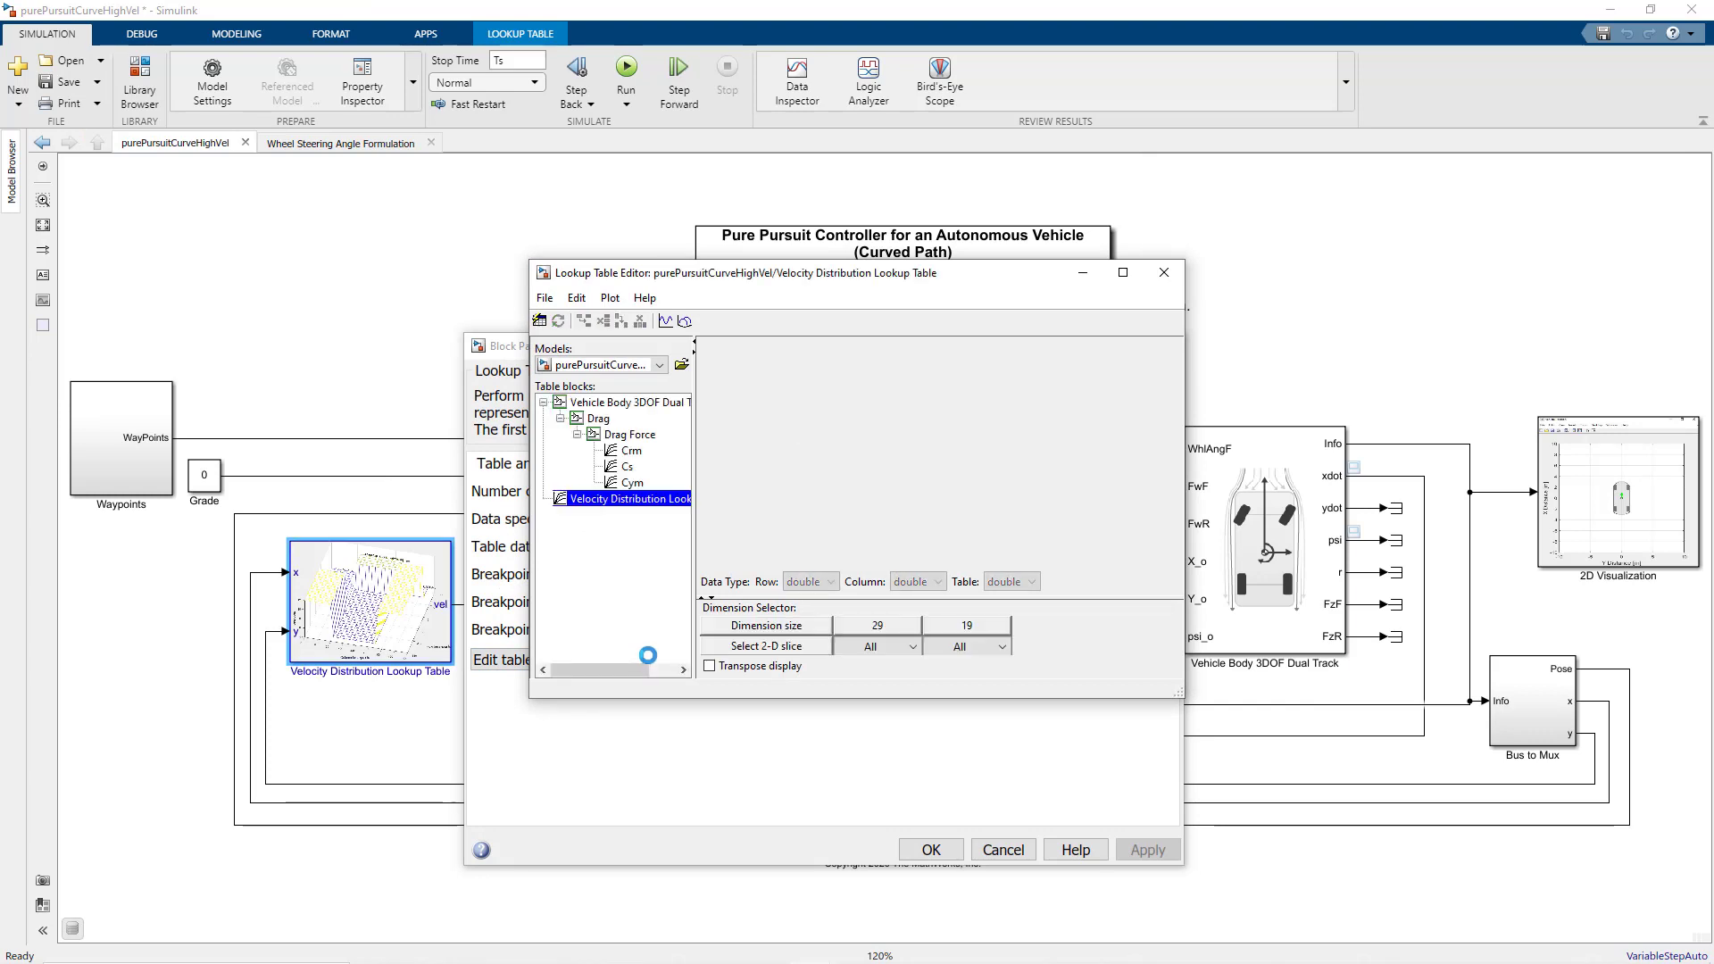
left_click(685, 321)
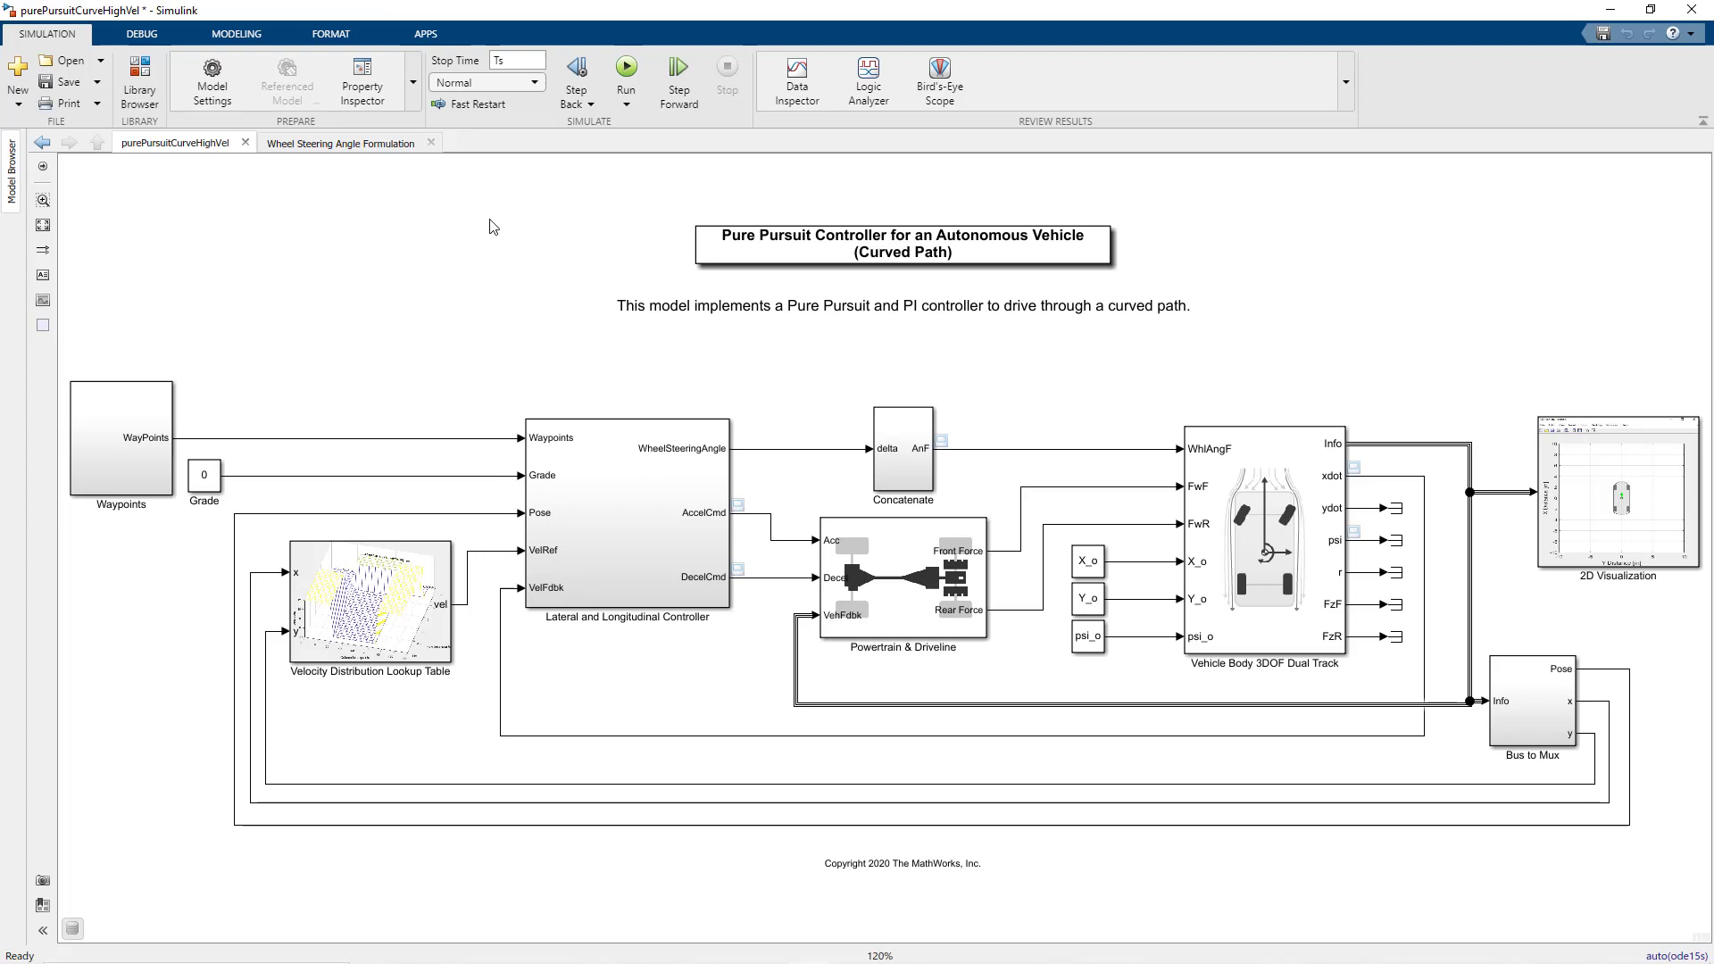
Run the high-velocity model and zoom into part of the Vehicle Position plot
left_click(625, 67)
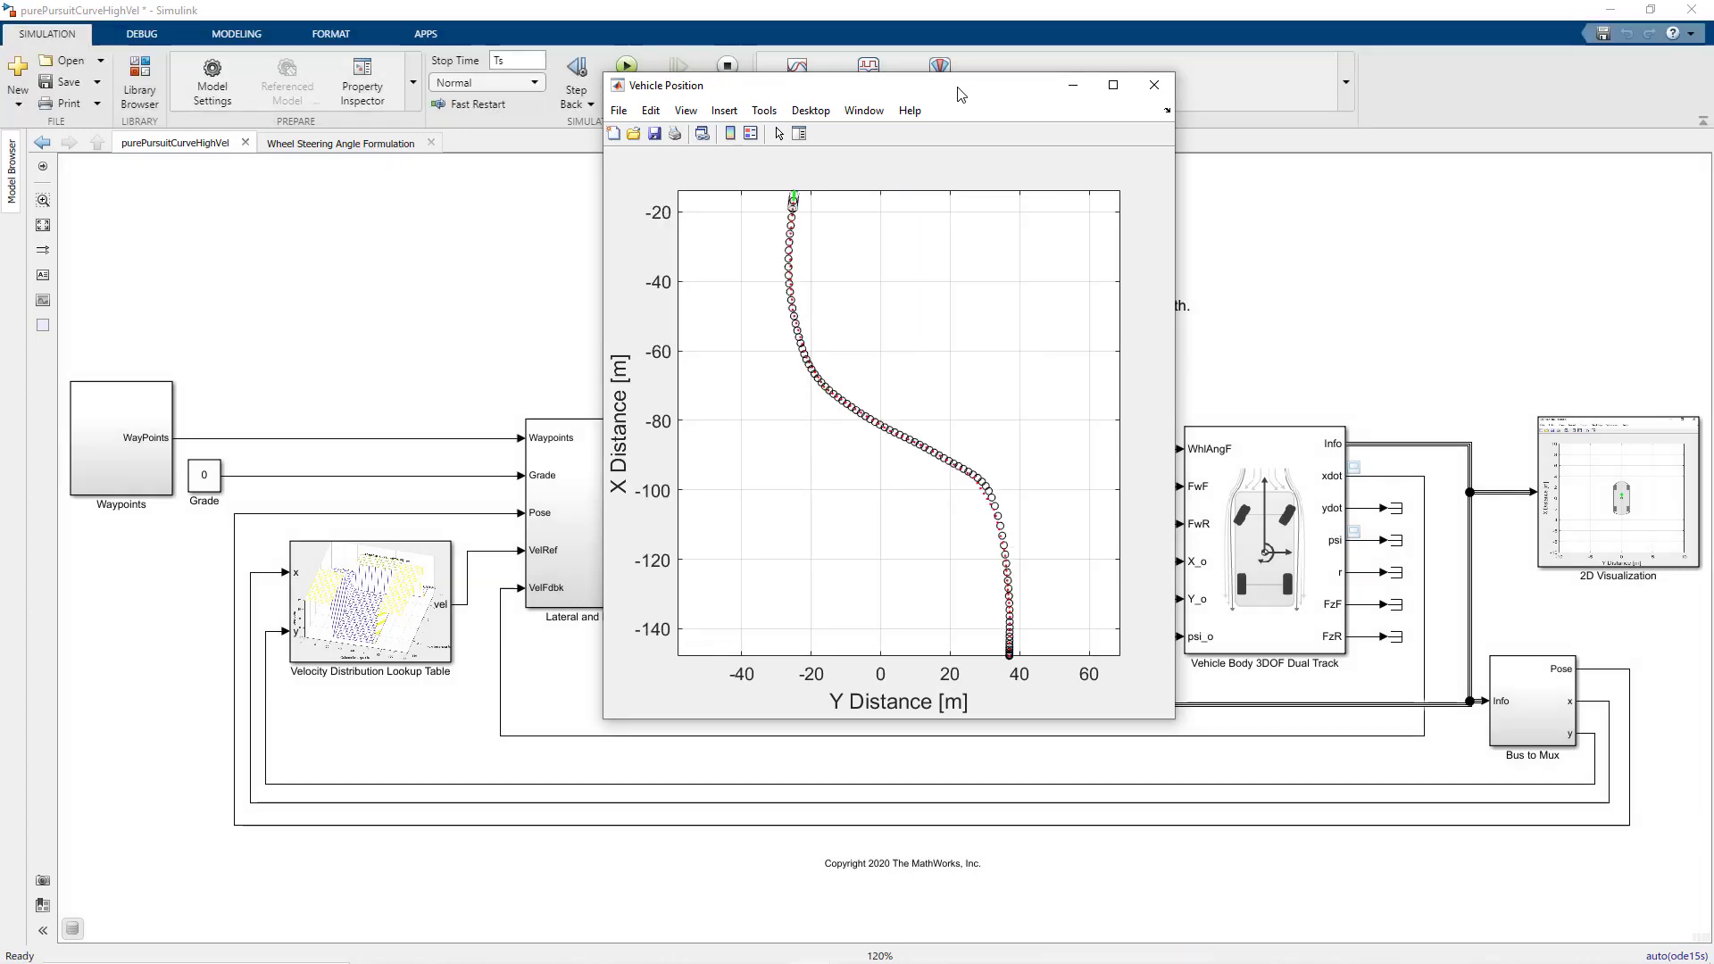
left_click_drag(768, 254, 927, 446)
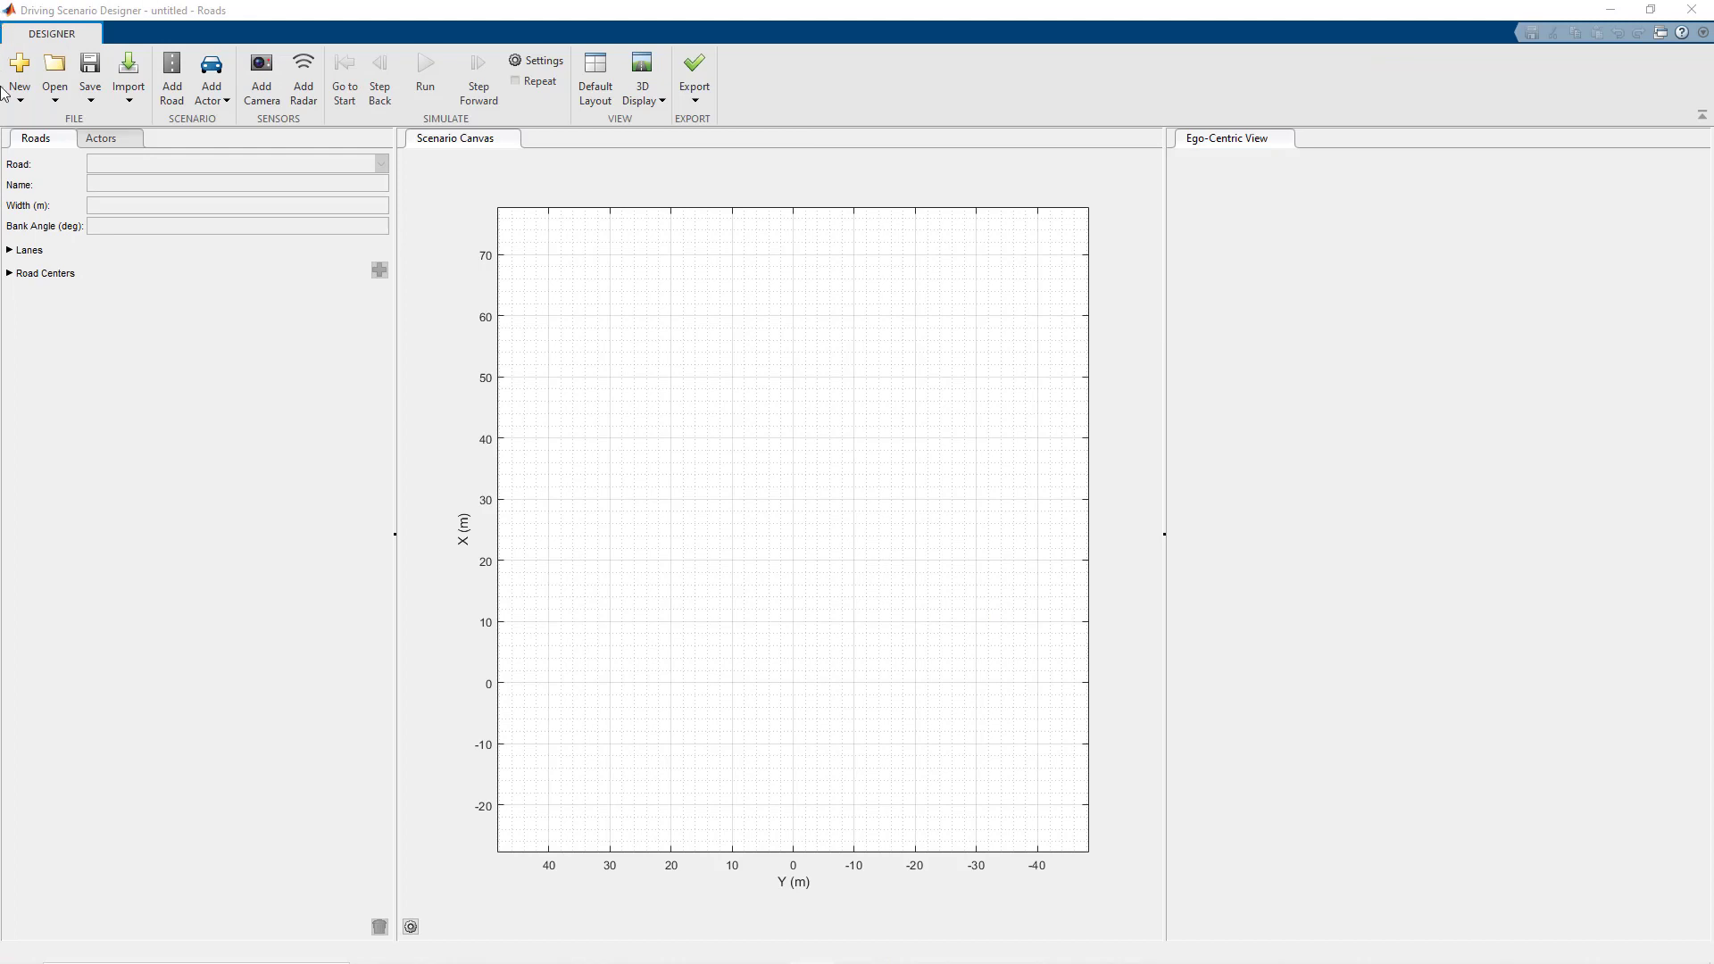
Load the prebuilt Simulation3D USCityBlock scenario and start it playing
left_click(68, 106)
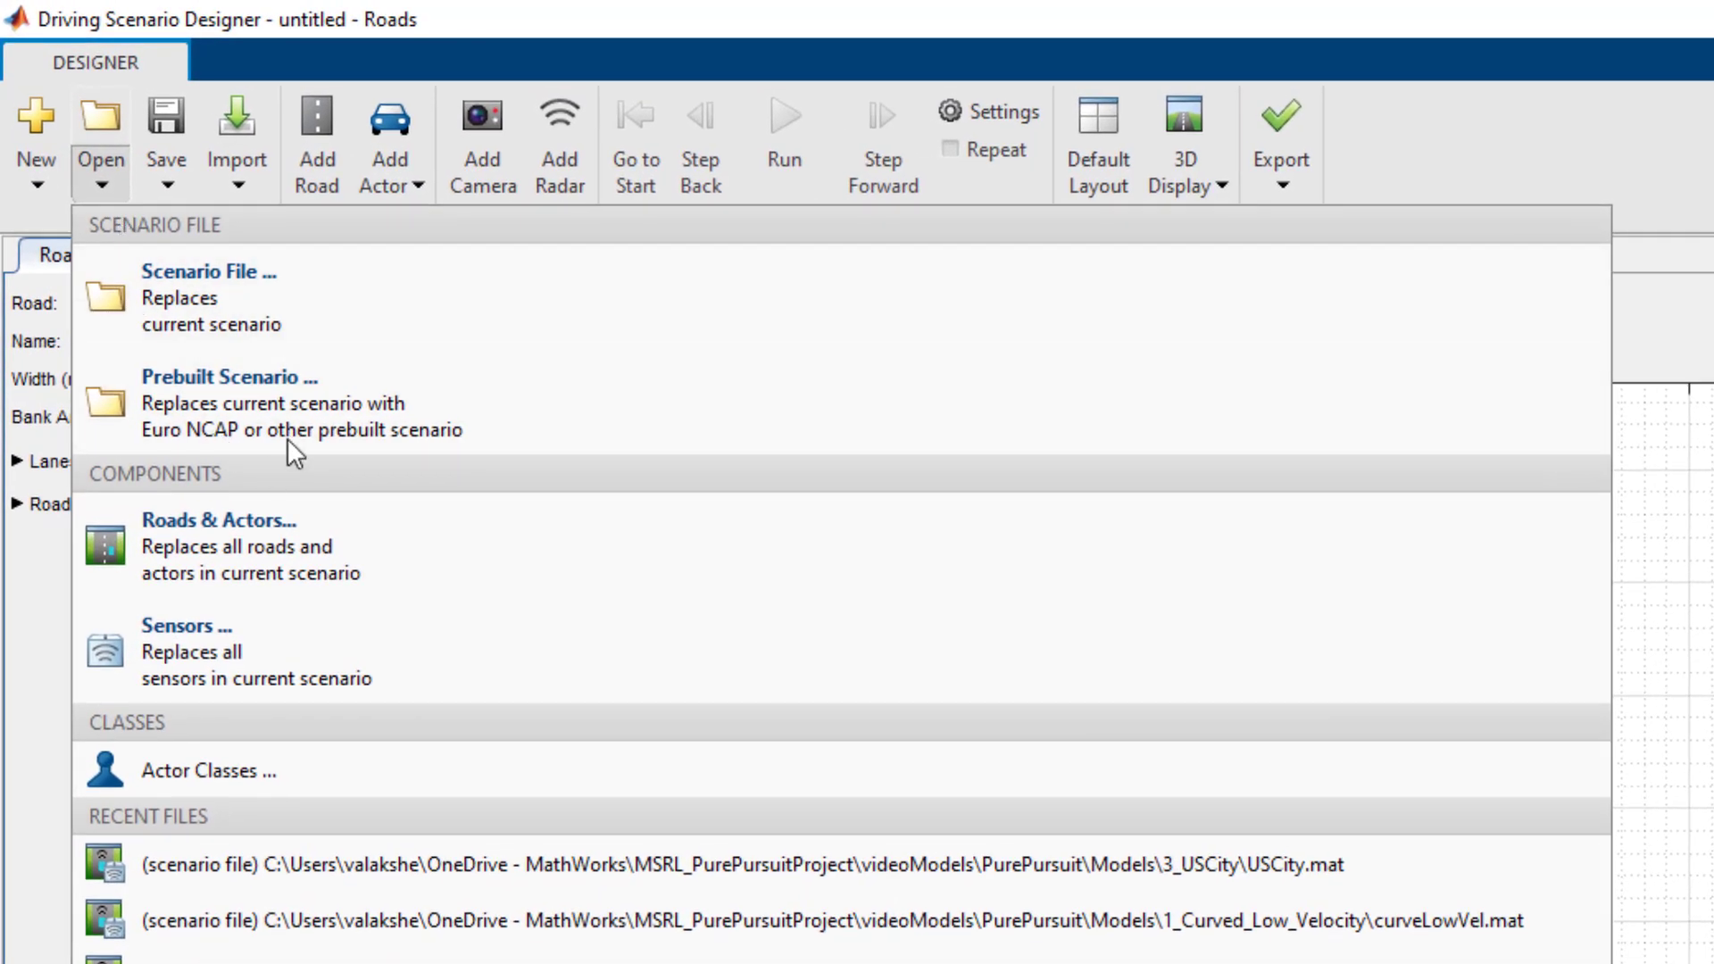
left_click(296, 427)
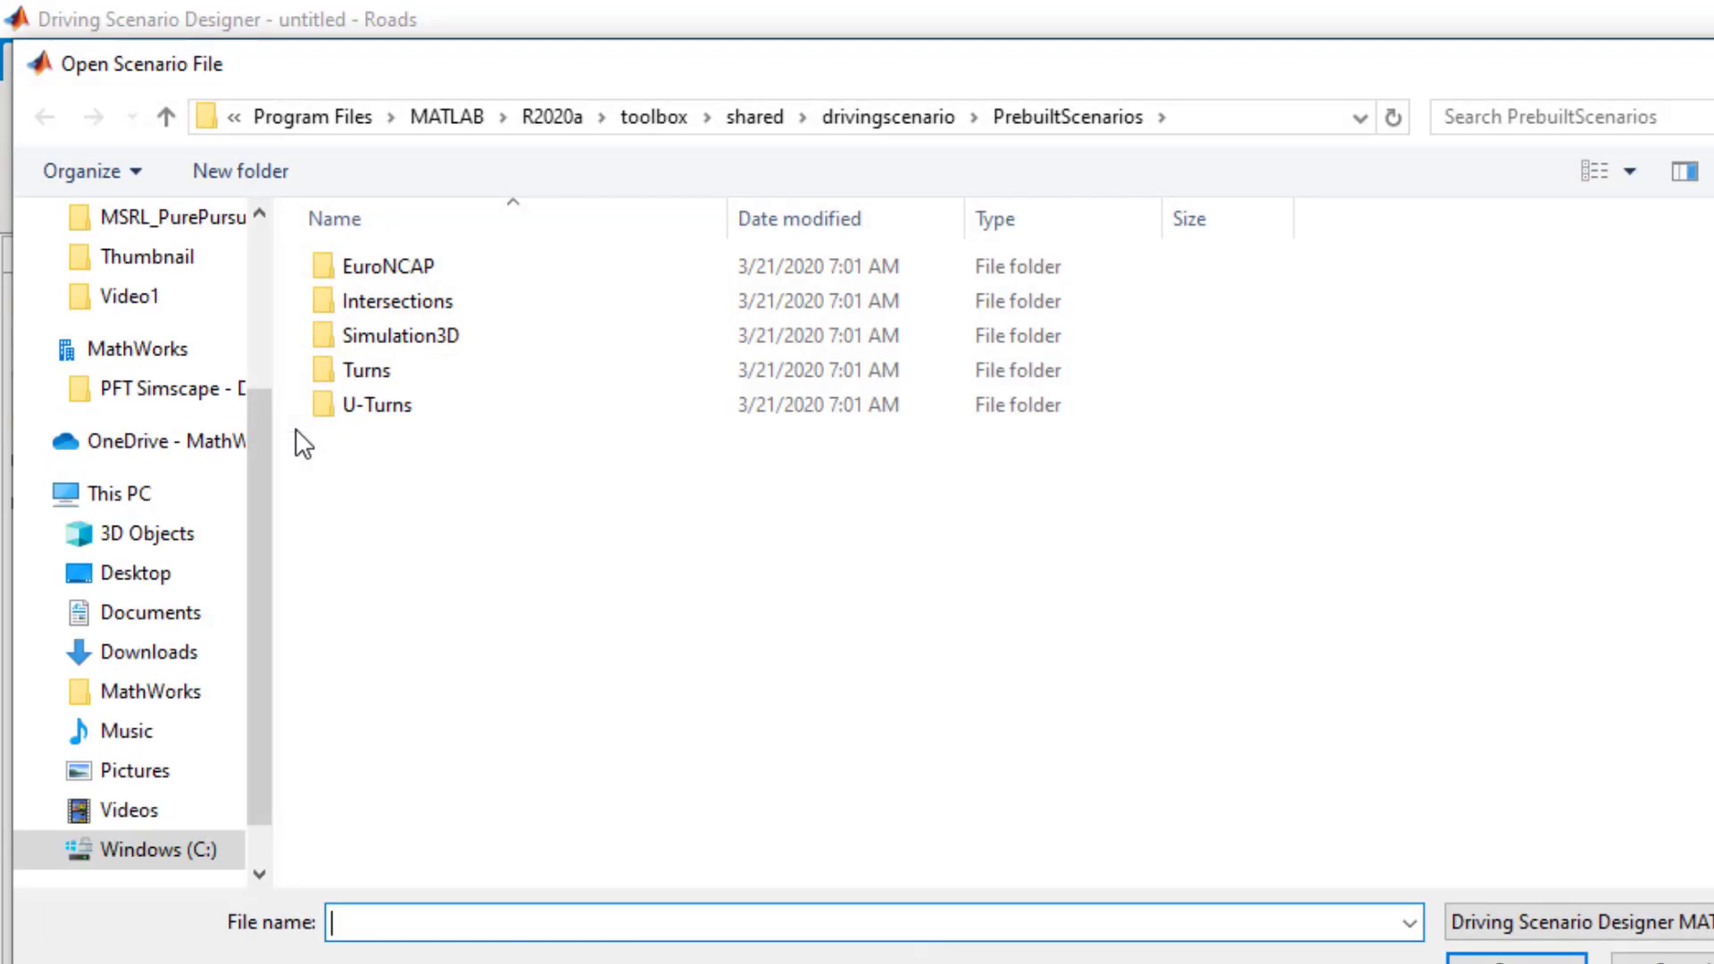
double_click(415, 341)
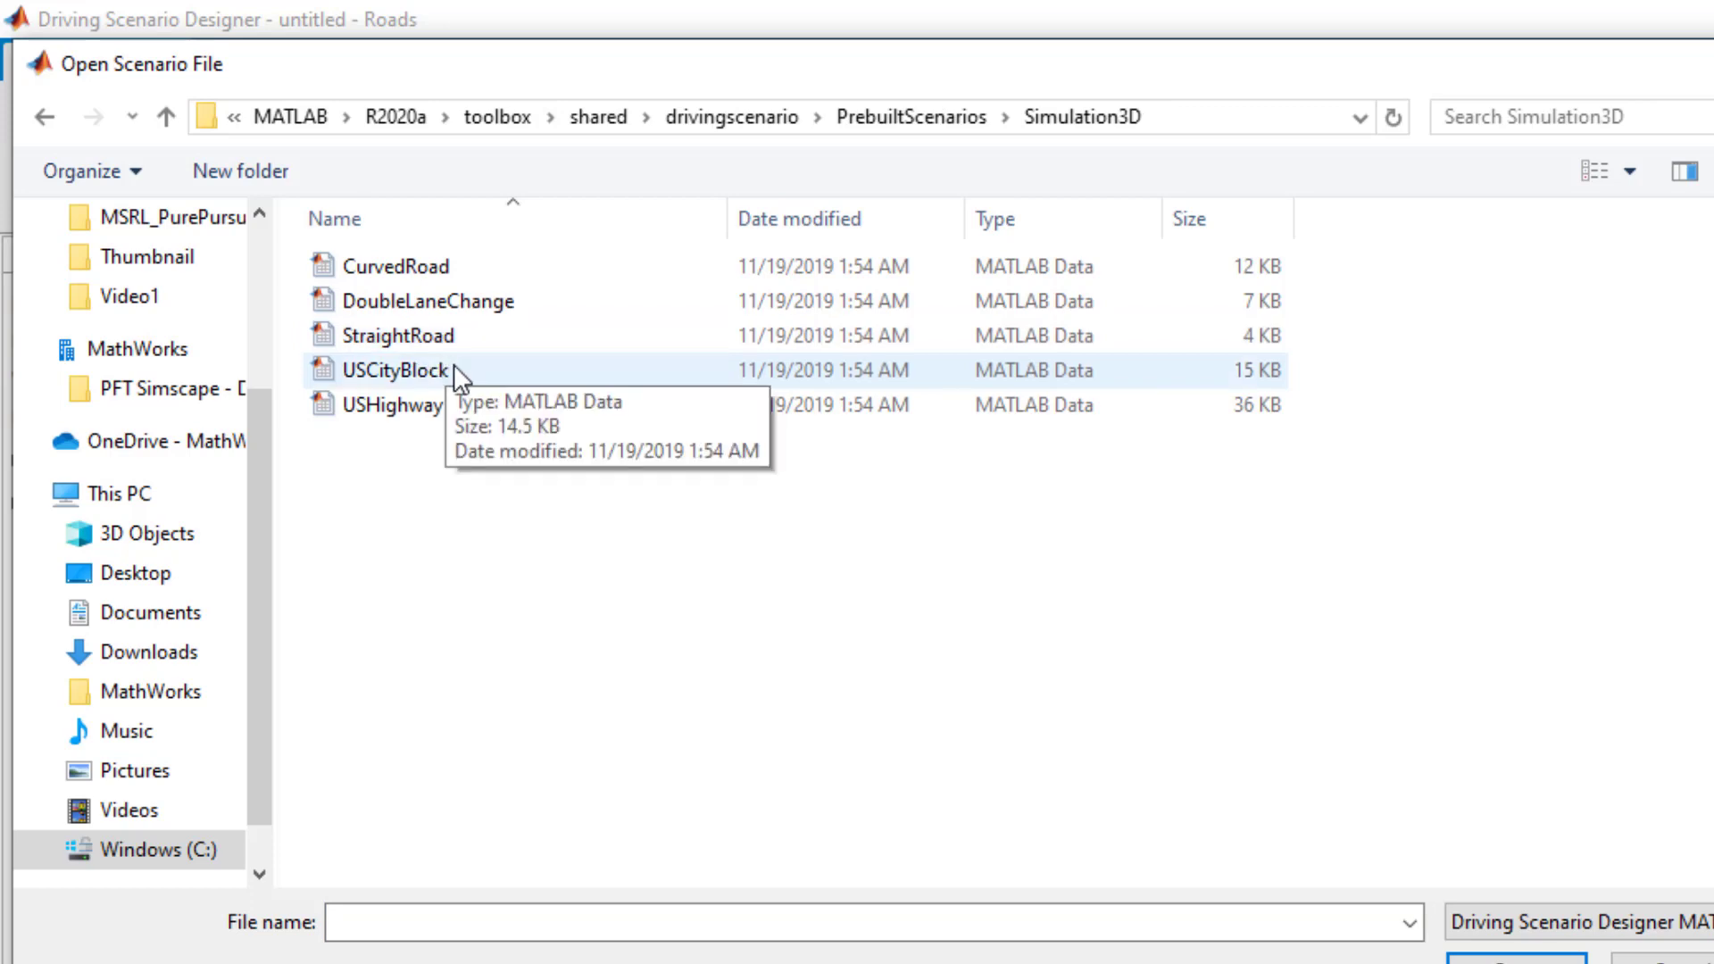
double_click(454, 365)
left_click(427, 63)
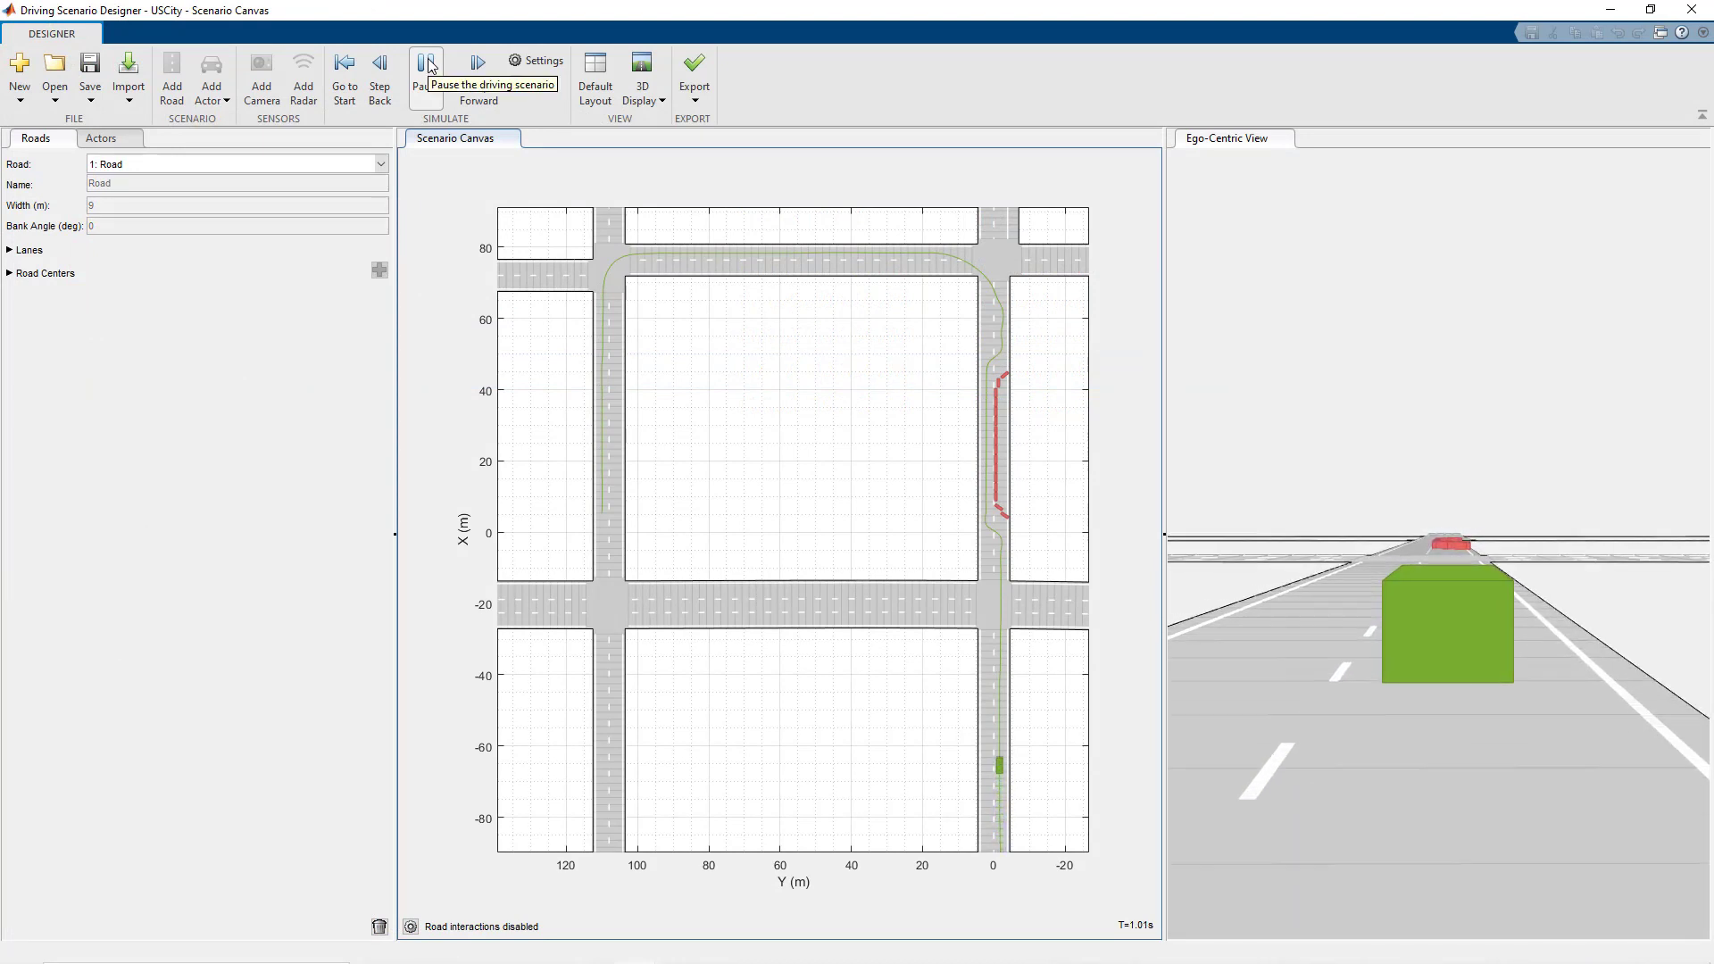
Watch the drive in the Ego-Centric View, then return to the Scenario Canvas
left_click(1262, 260)
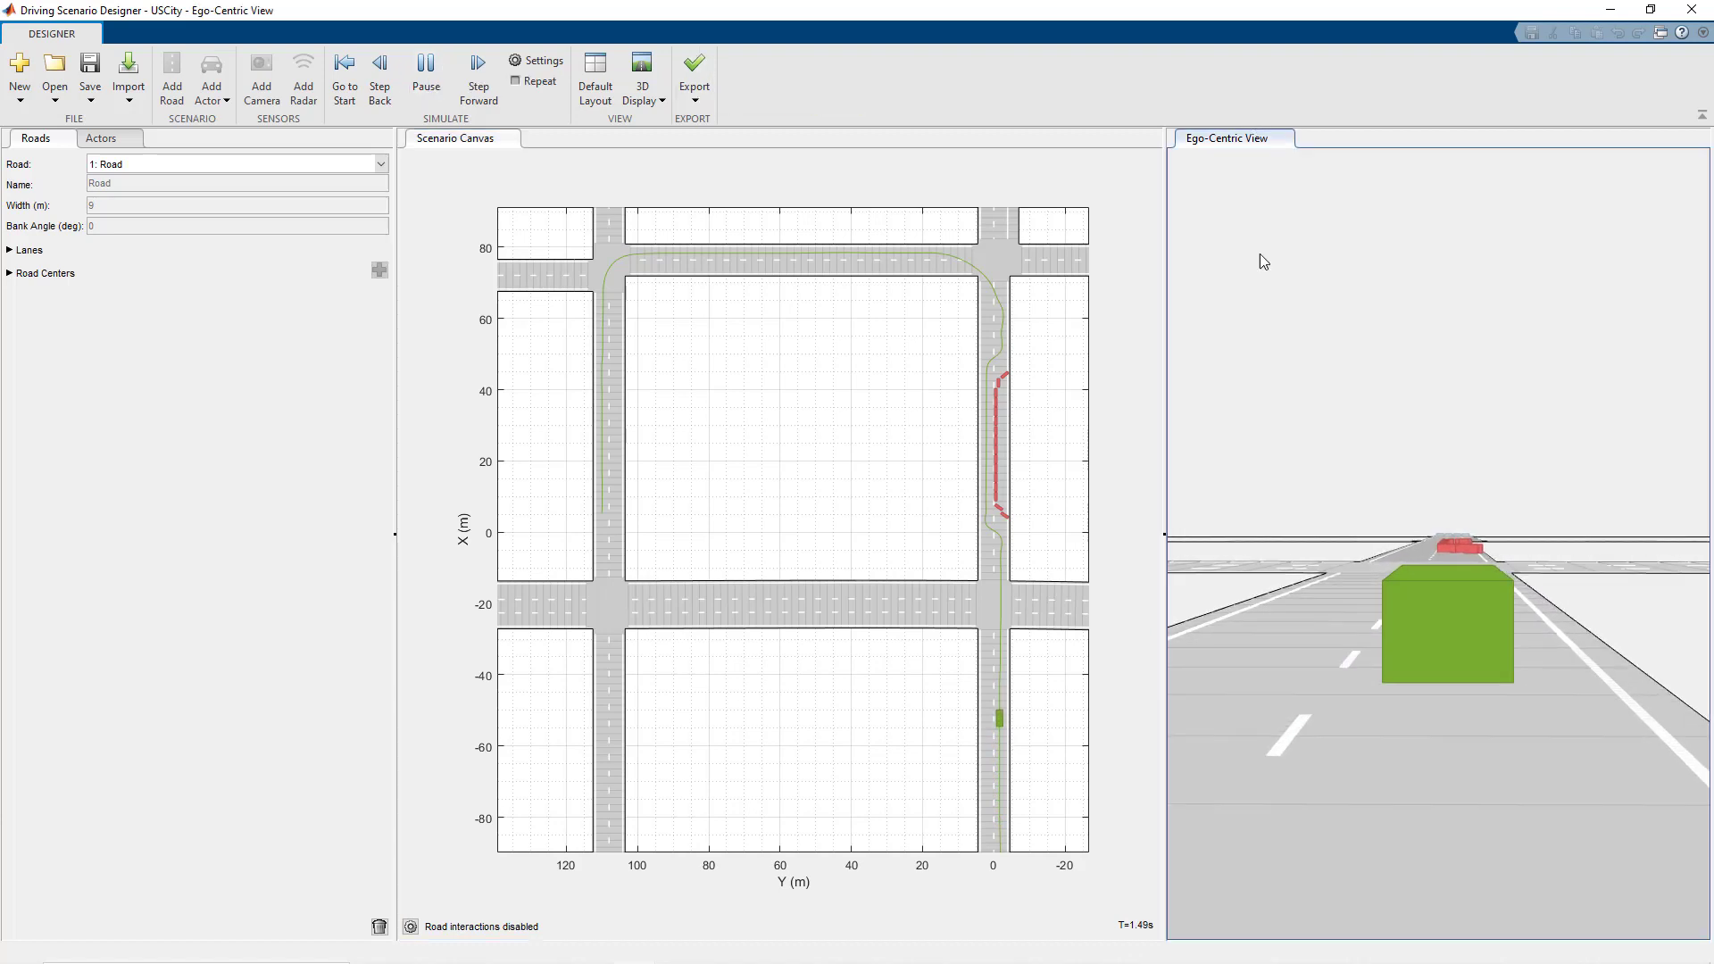
left_click(1072, 343)
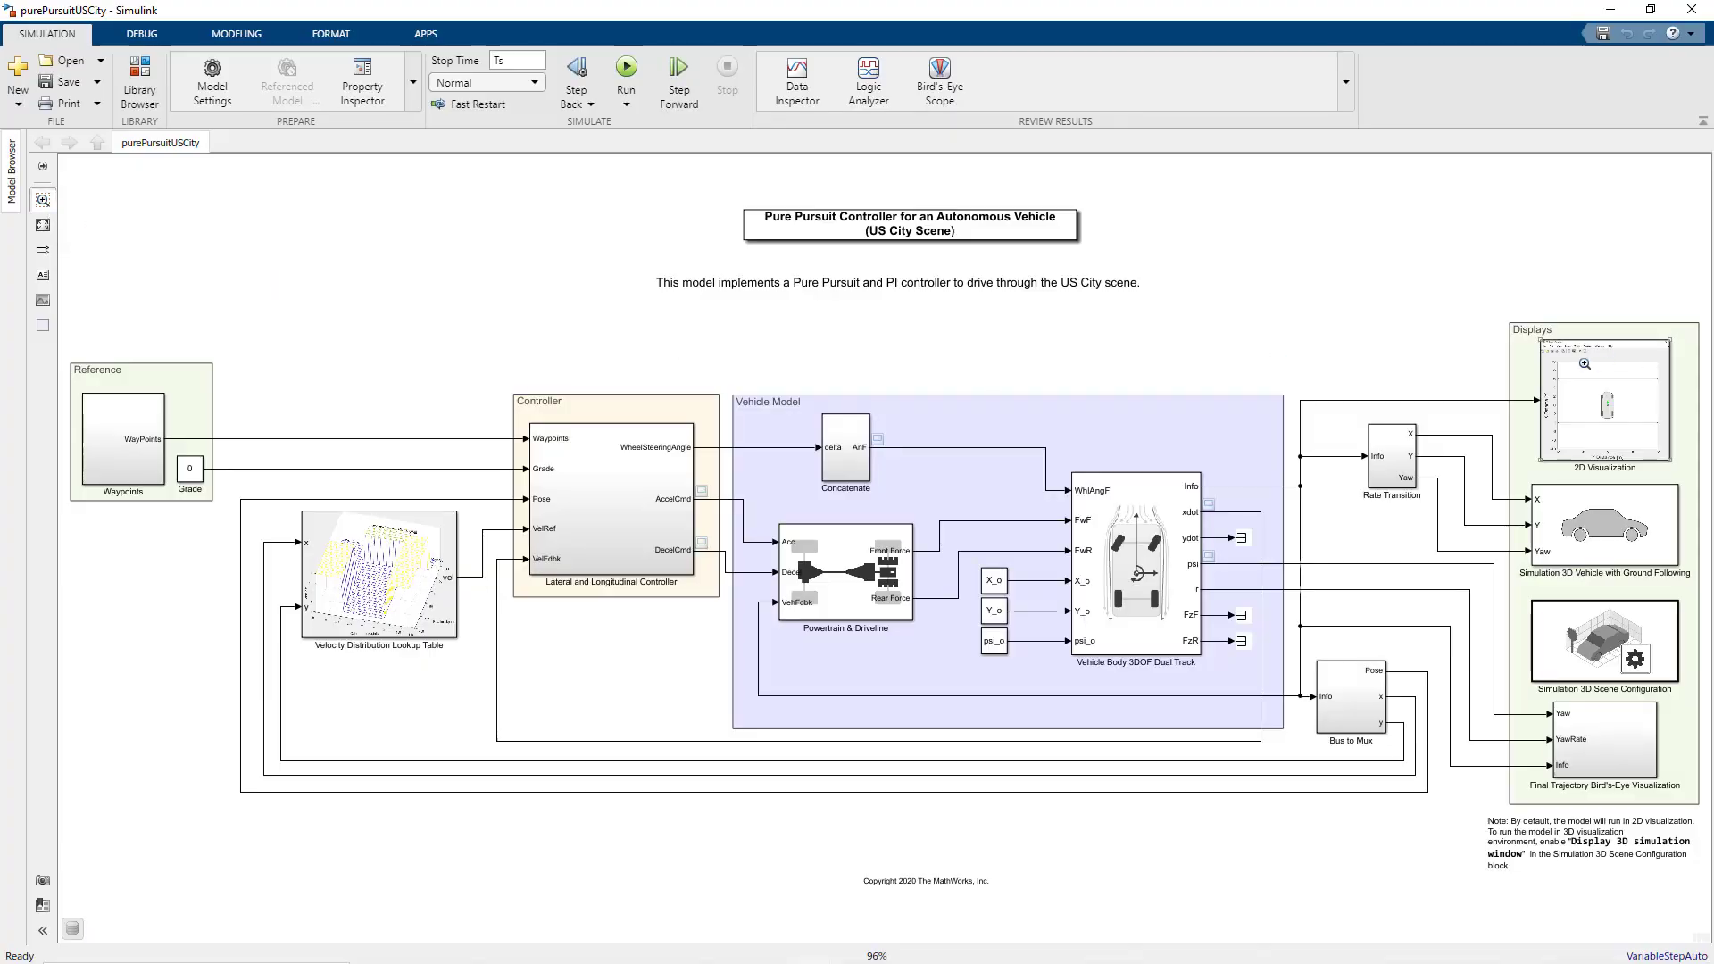
Review the Simulation 3D Vehicle settings unchanged, then open the Simulation 3D Scene Configuration parameters
left_click_drag(1438, 259, 1654, 915)
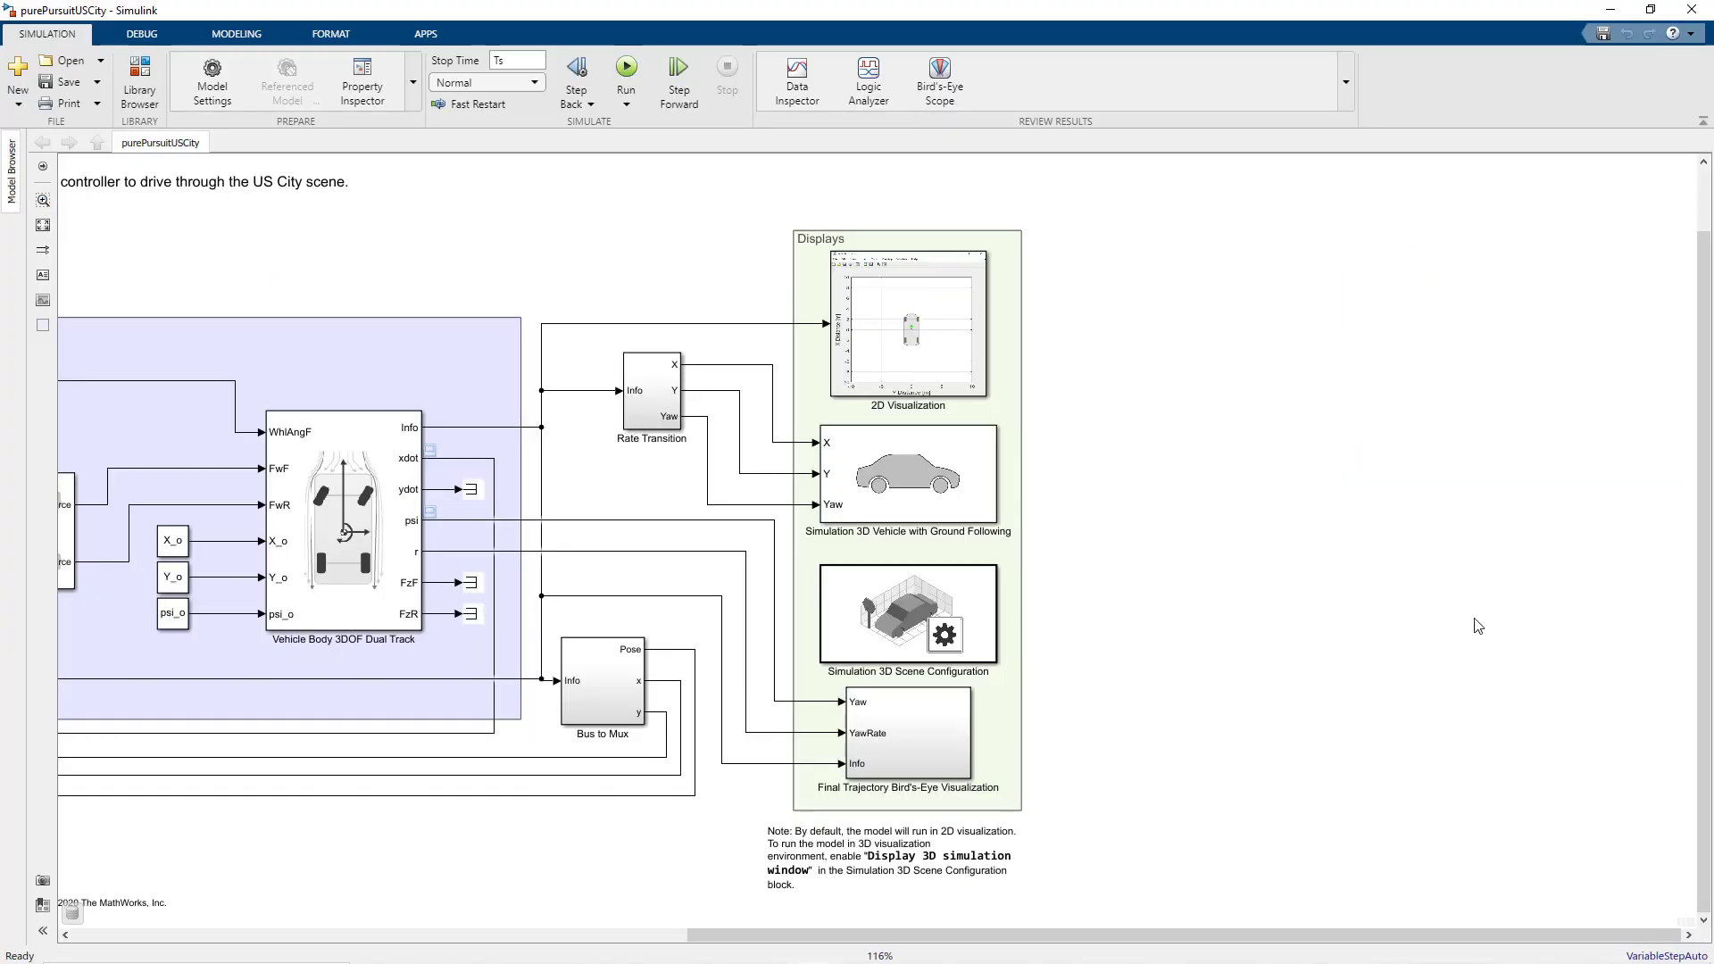
double_click(964, 494)
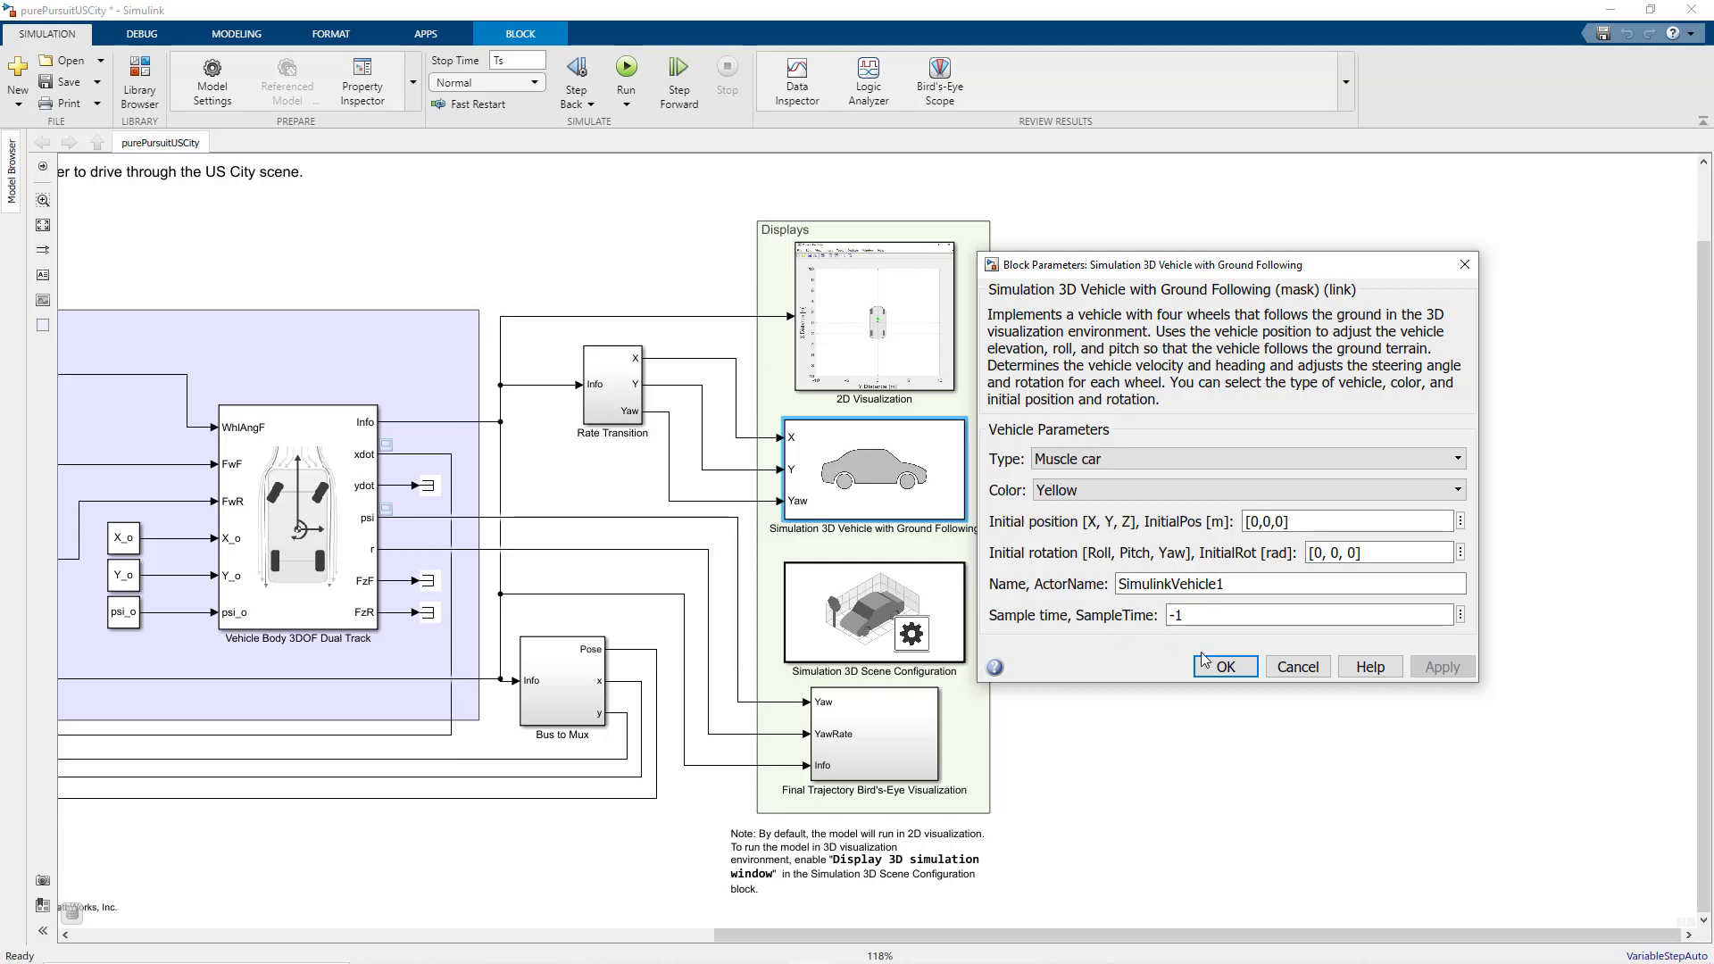
left_click(1224, 666)
left_click(855, 582)
double_click(855, 582)
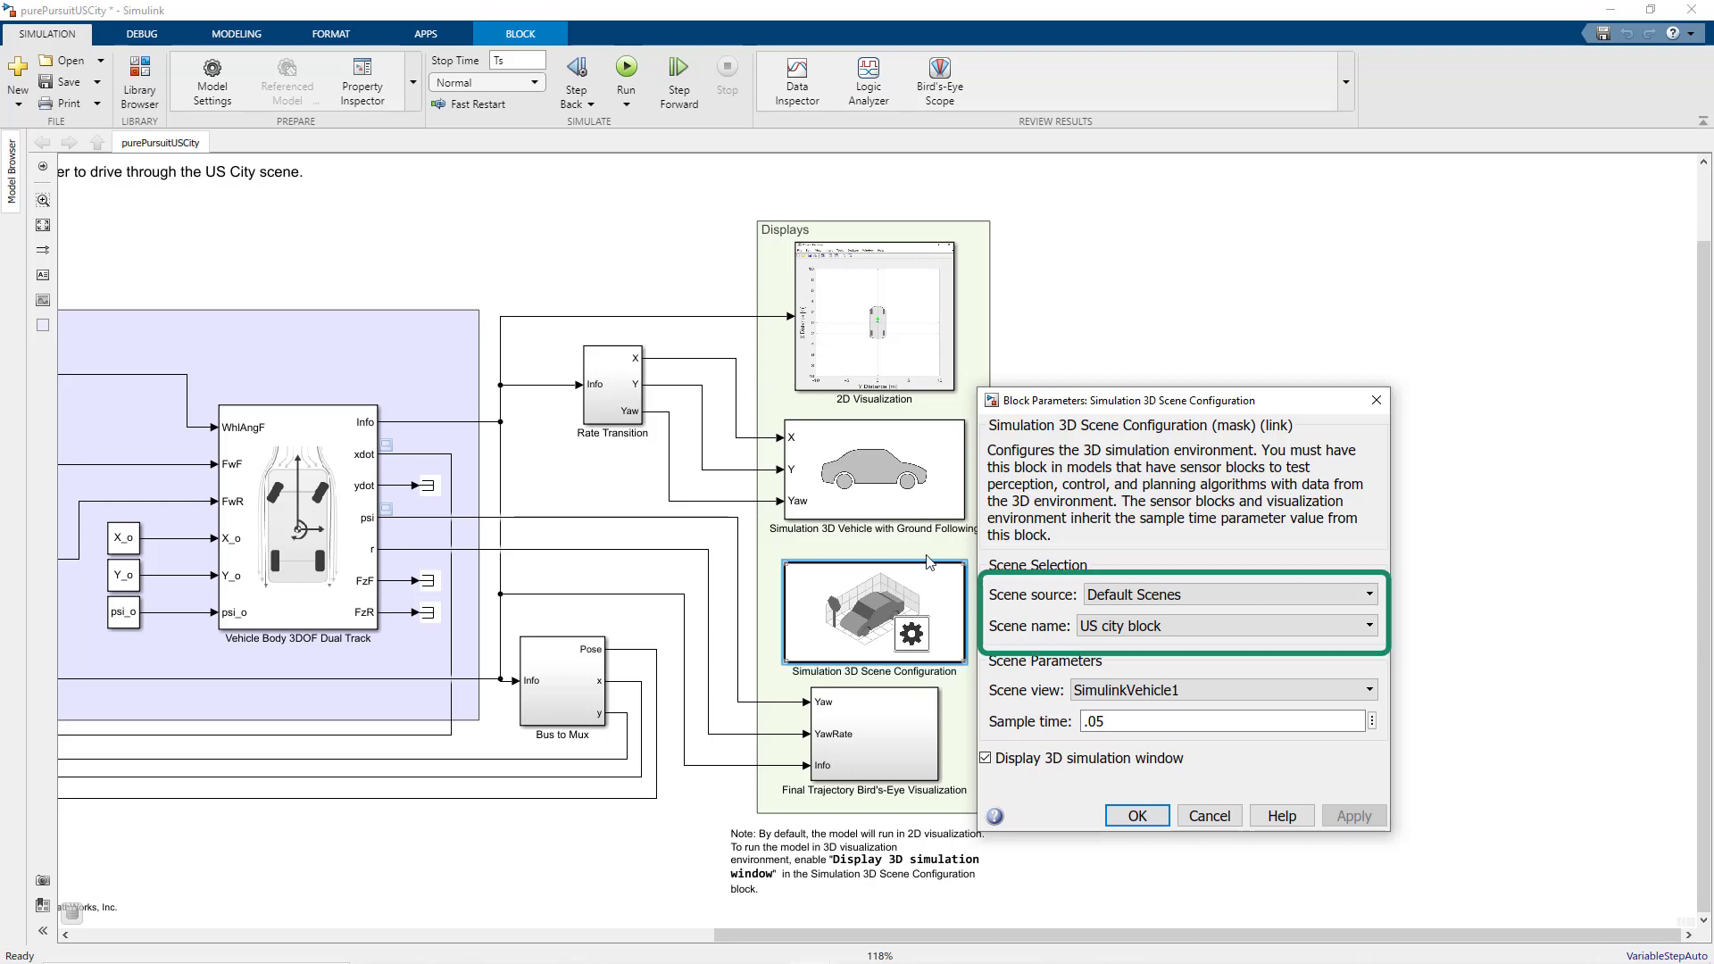
Confirm US city block as the 3D scene, fit the model view, and run purePursuitUSCity
left_click(1218, 625)
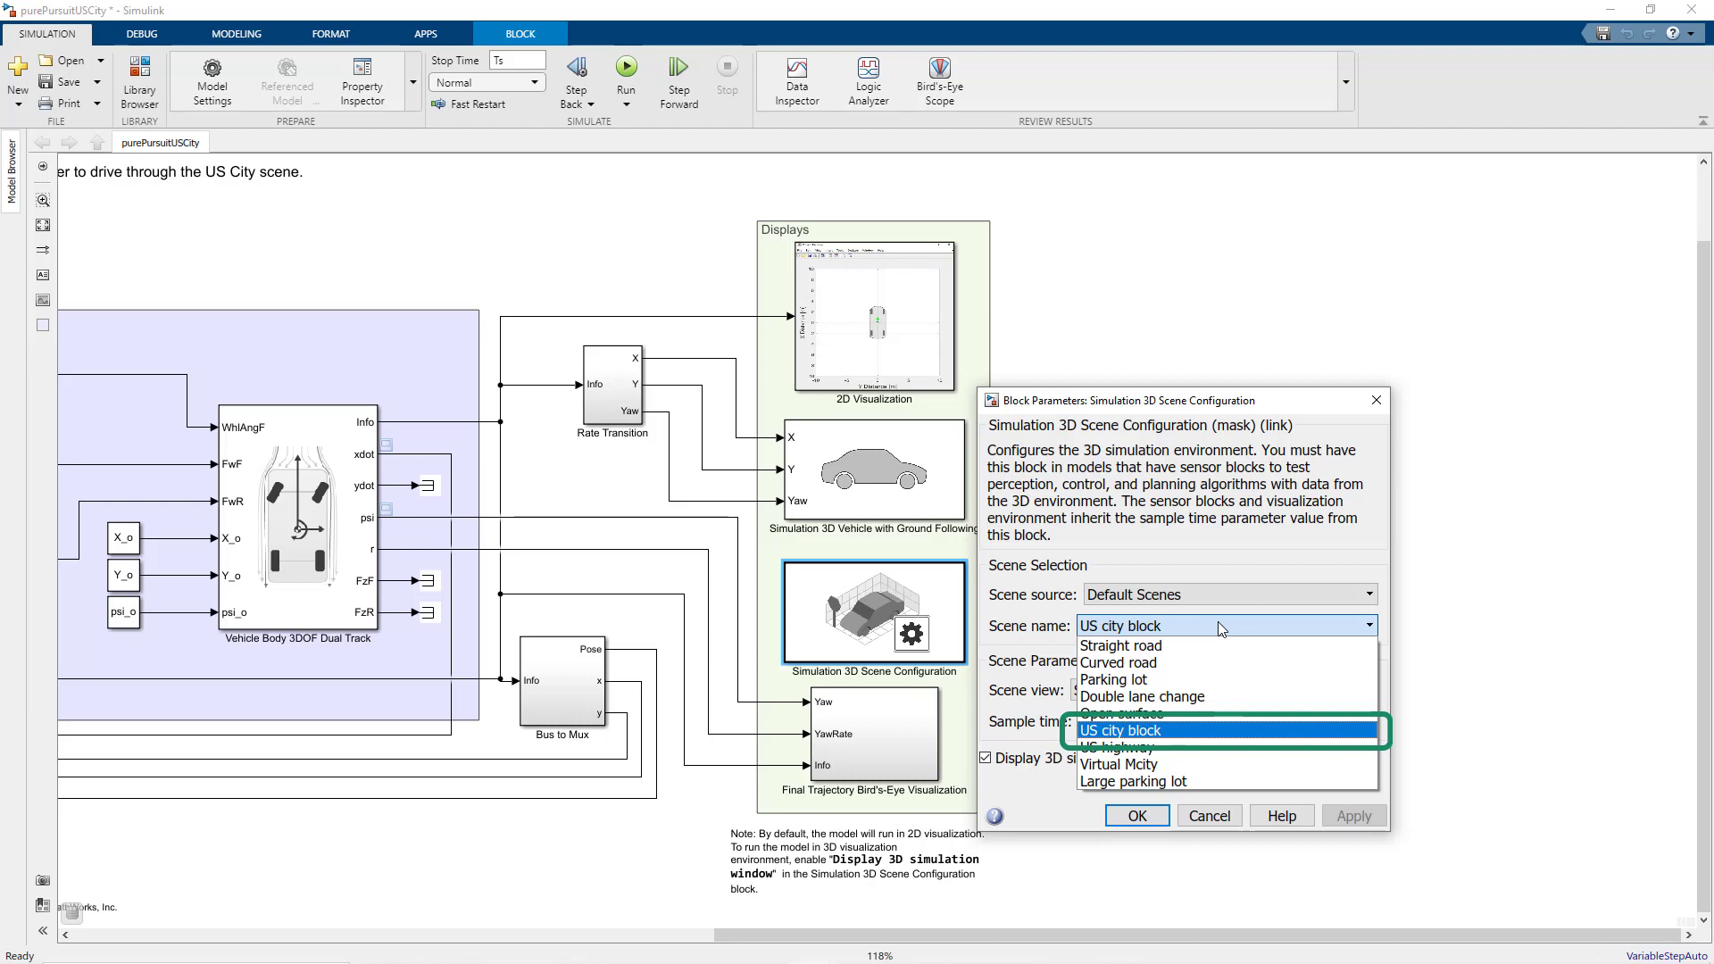
left_click(1217, 625)
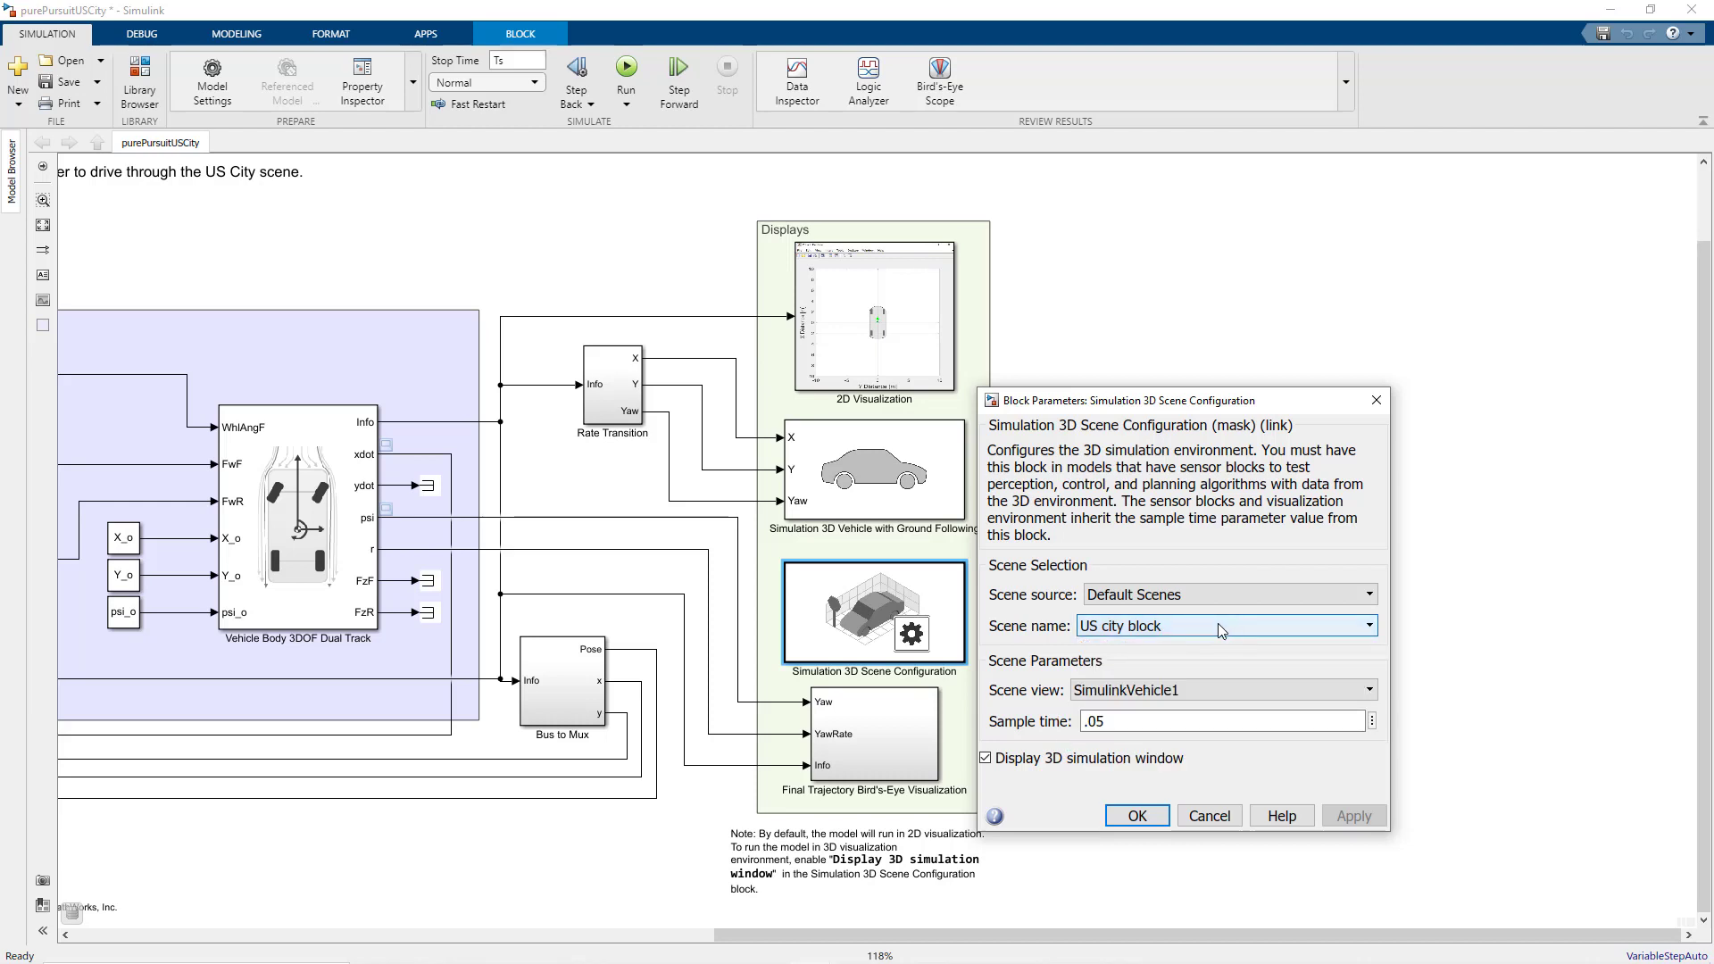
left_click(1137, 816)
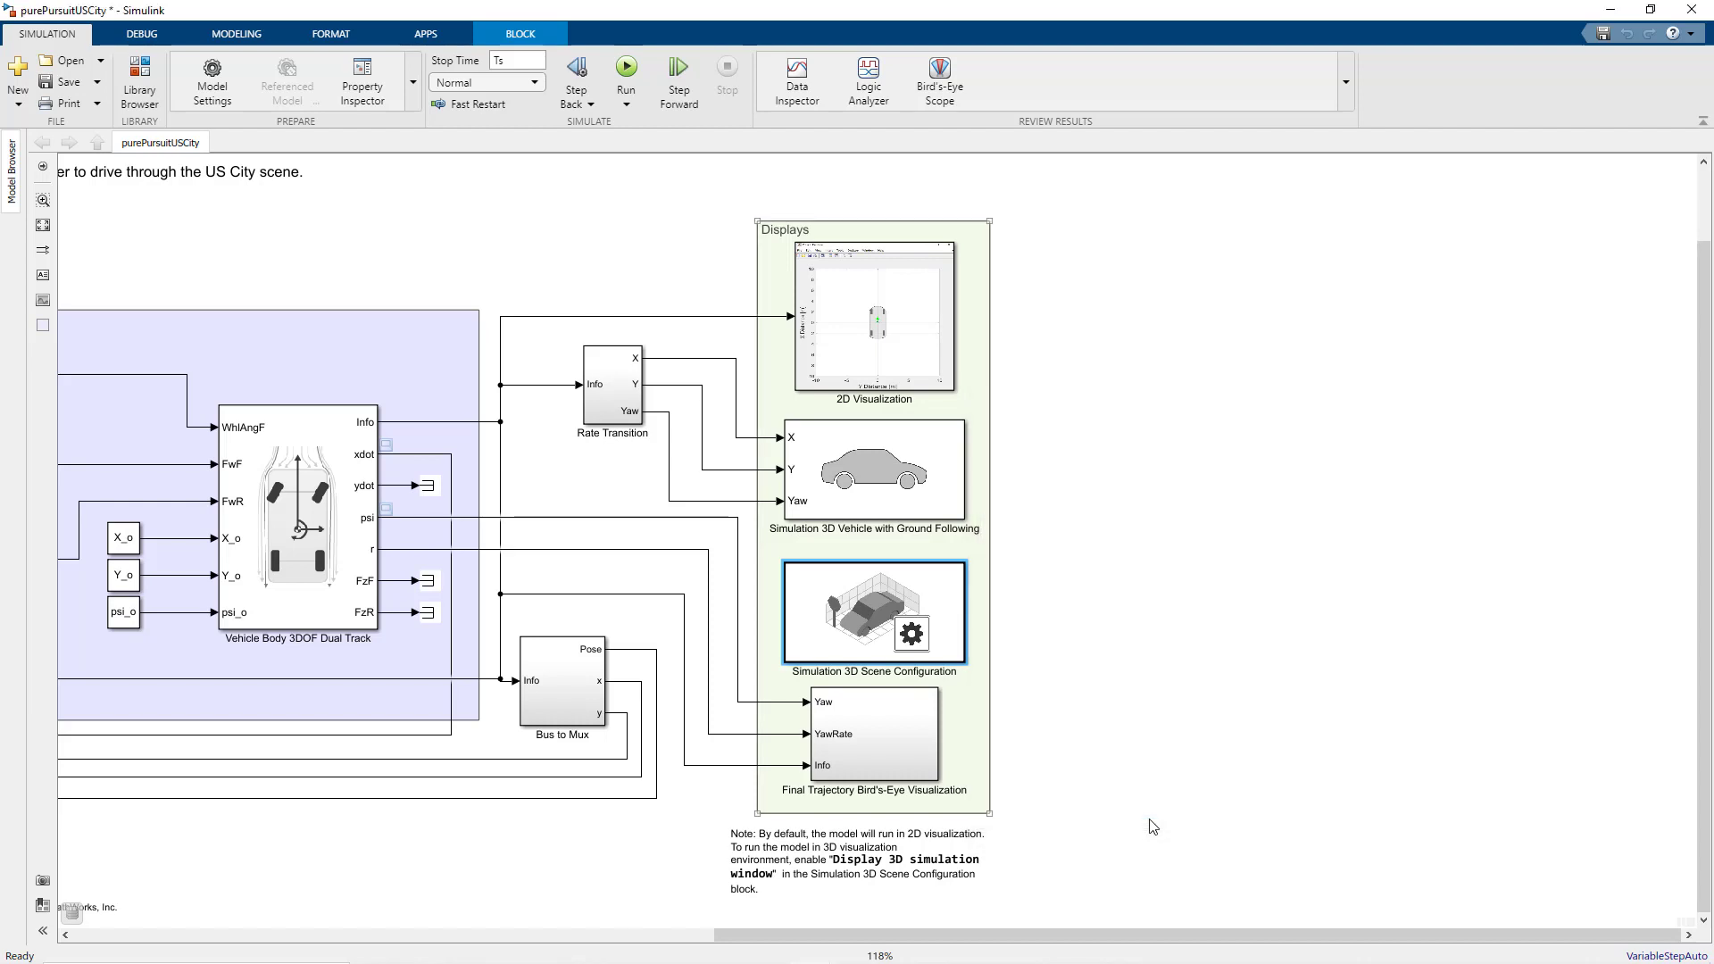
key("space")
key("ctrl+t")
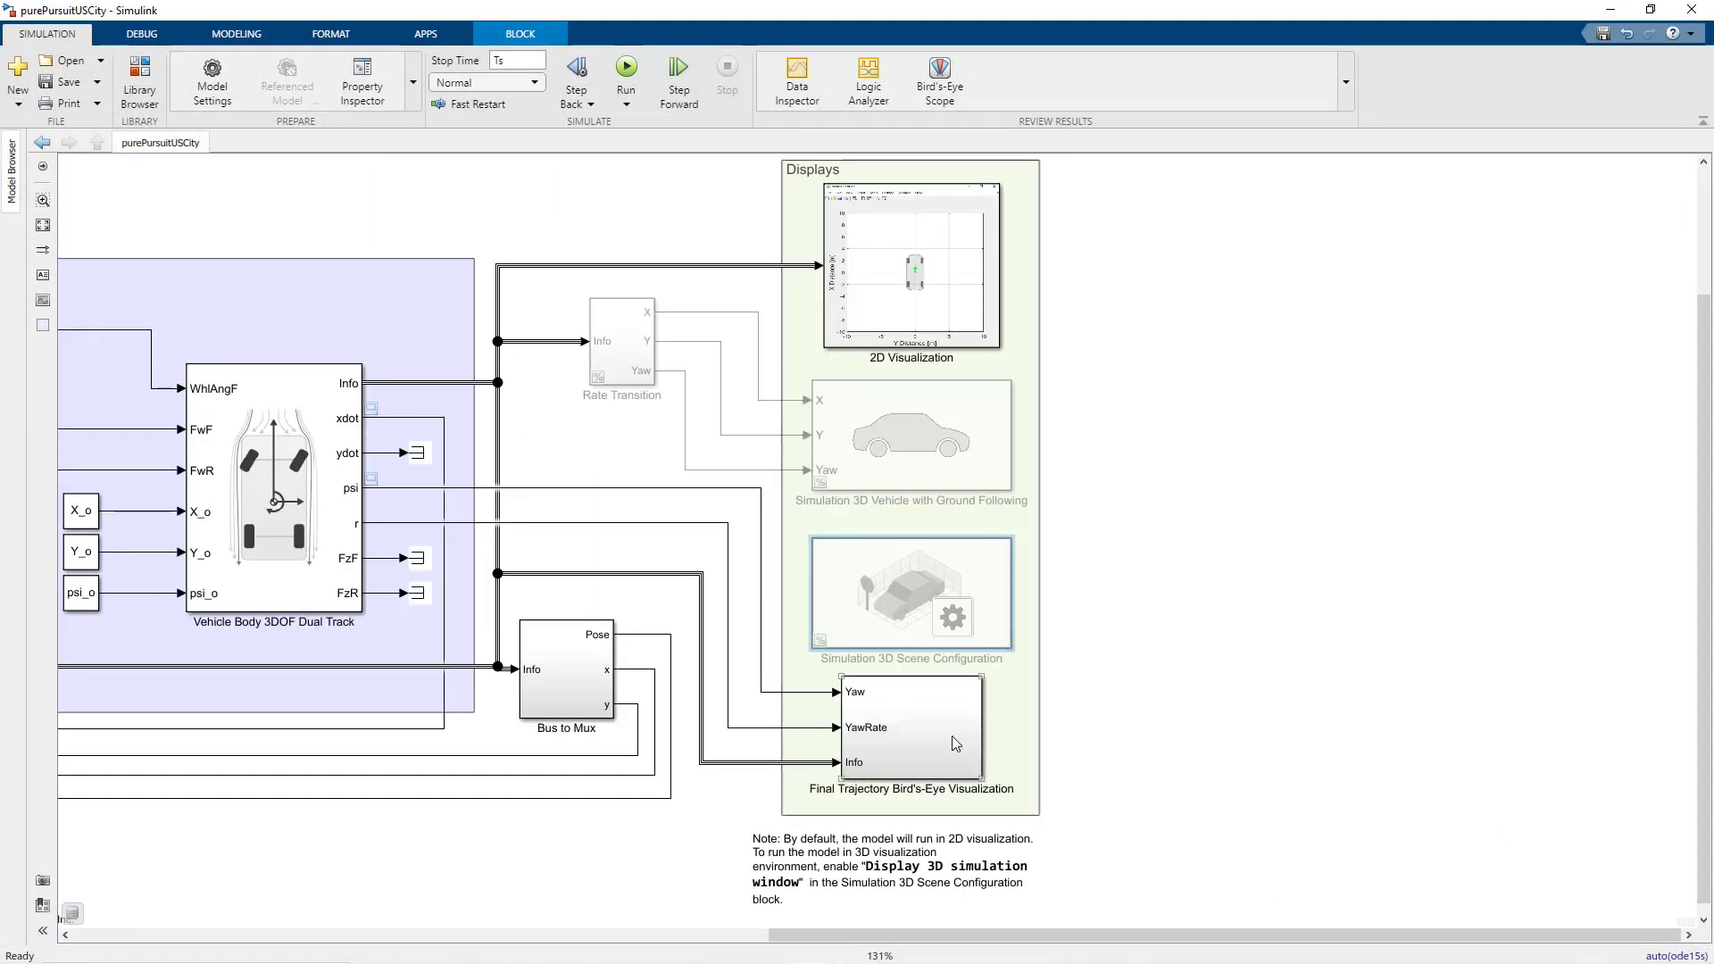
double_click(951, 737)
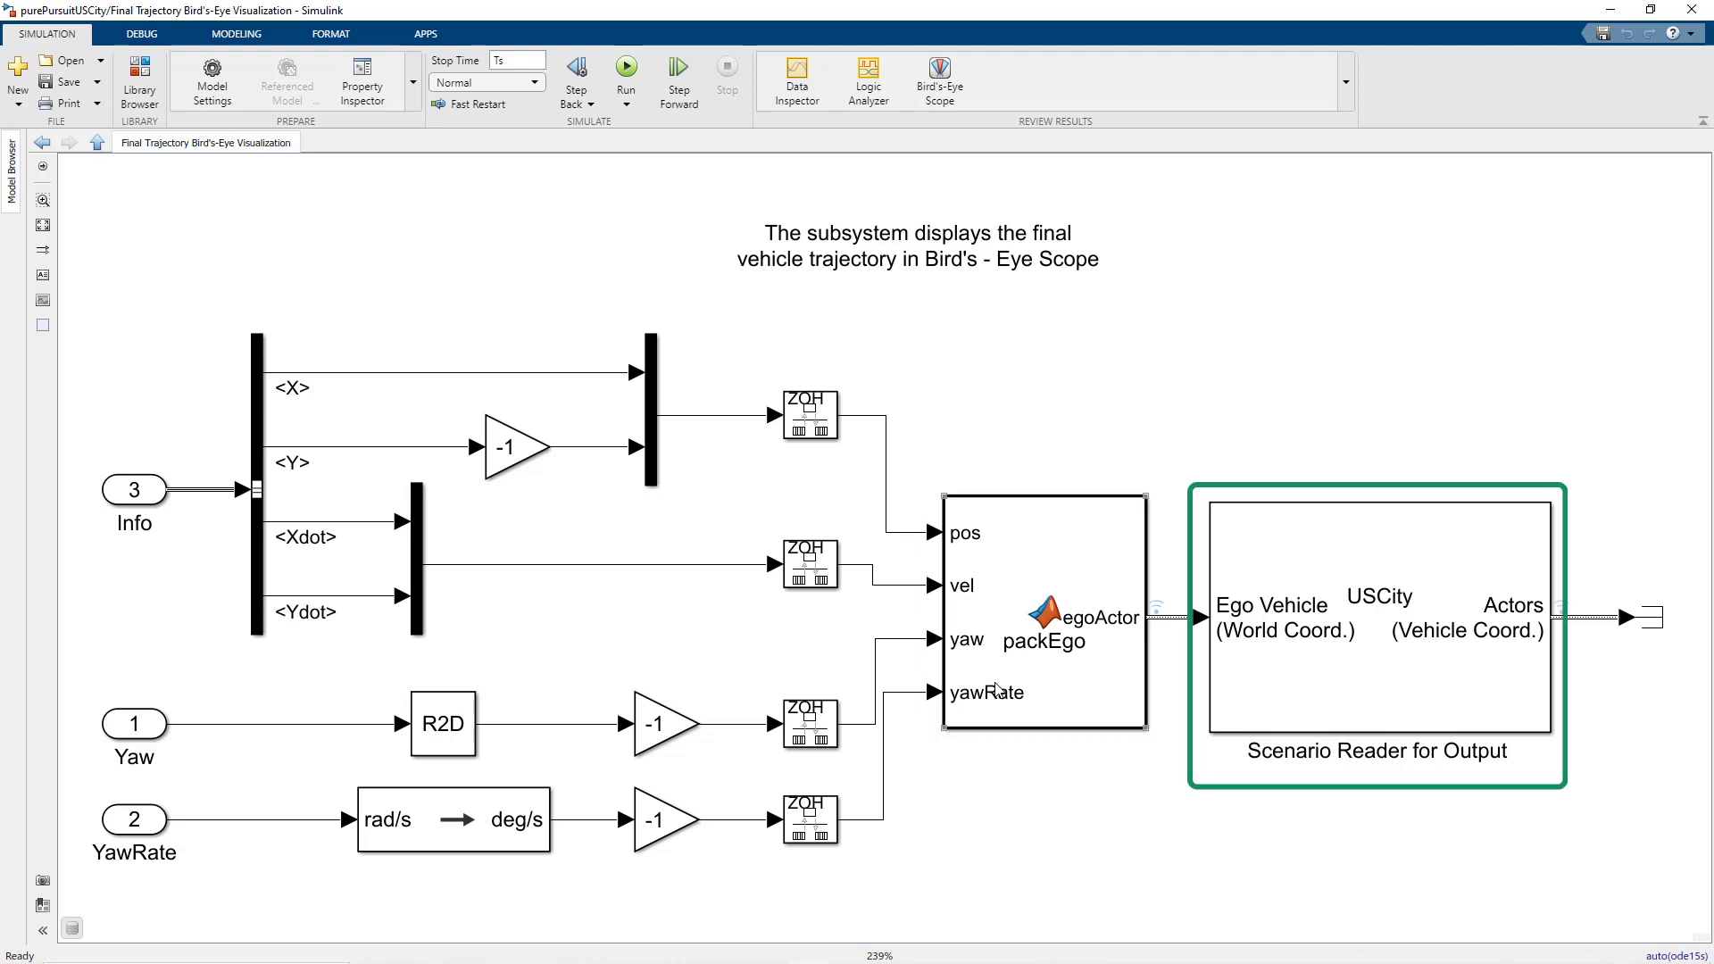
left_click(100, 143)
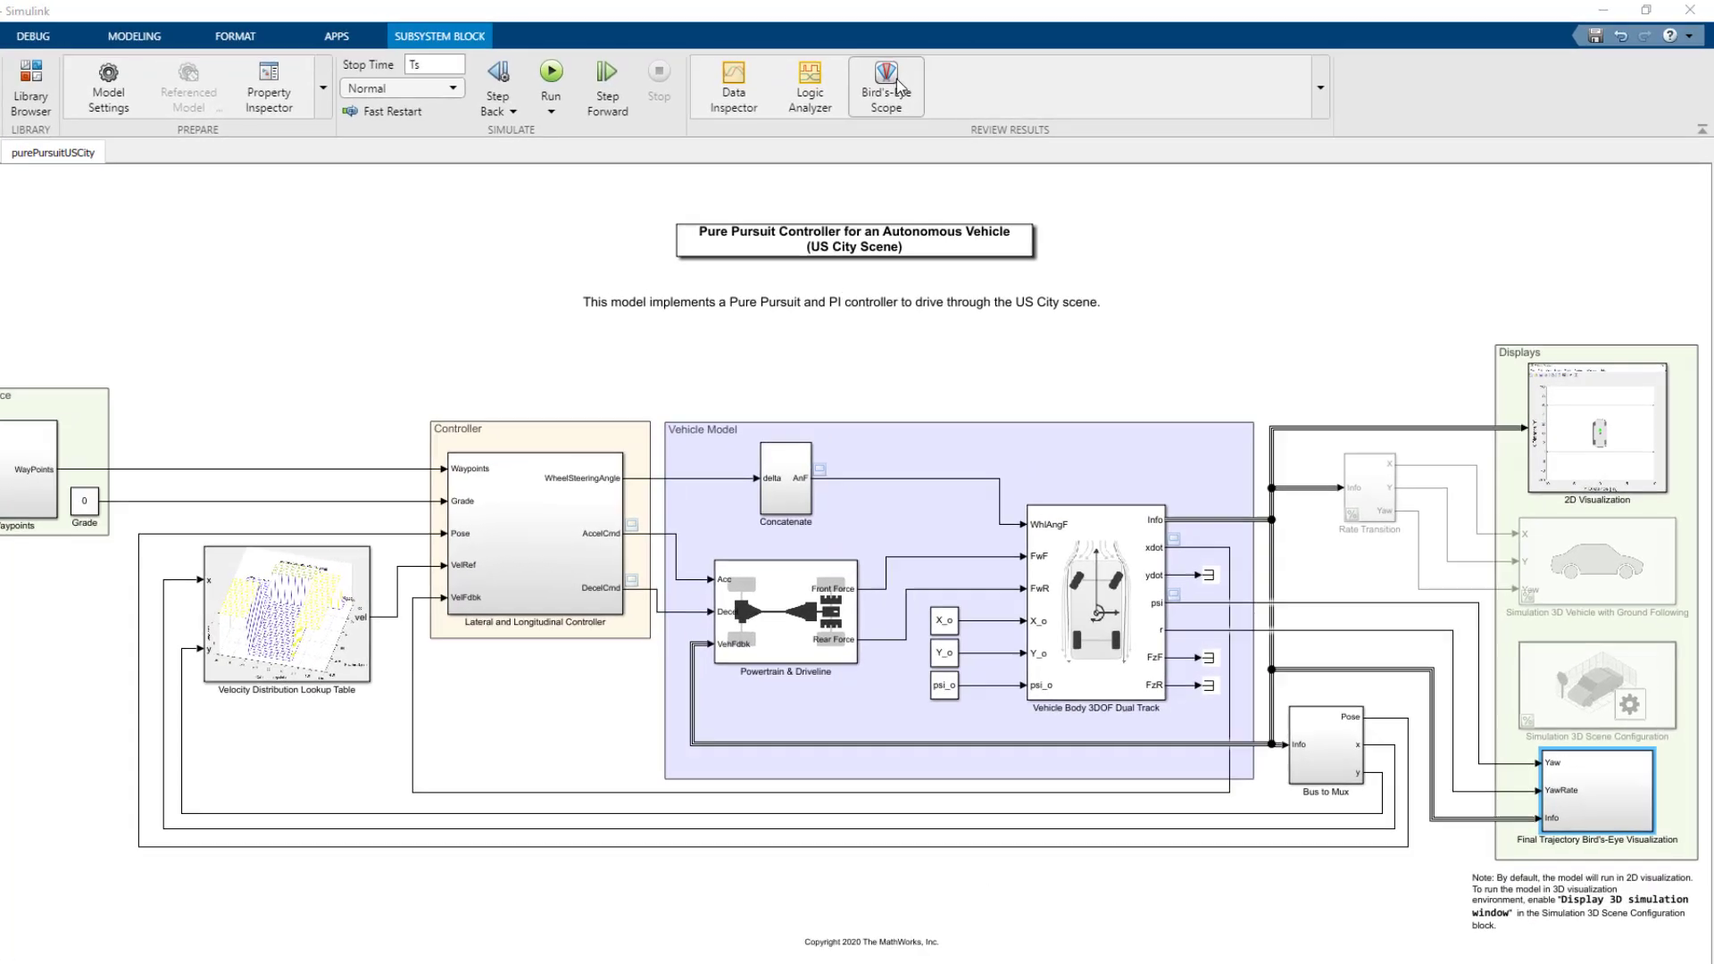
Open the Bird's-Eye Scope, snap it to the screen's right half, and find its signals
left_click(939, 80)
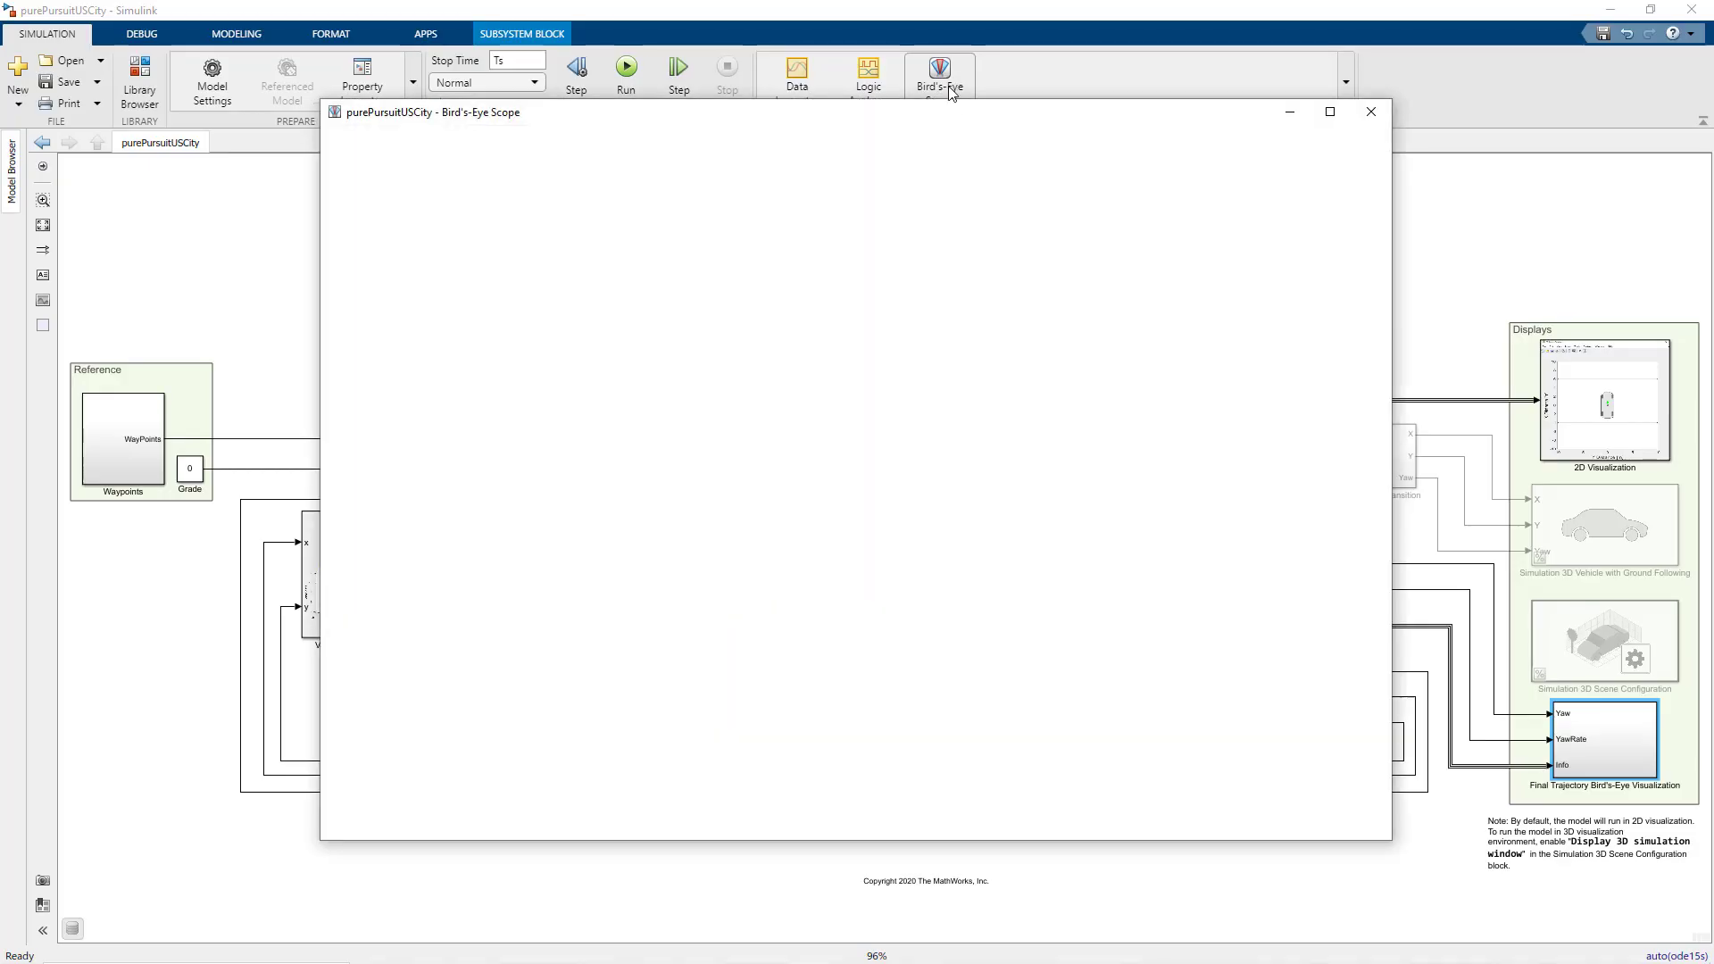
left_click_drag(979, 115, 1310, 24)
key("super+Right")
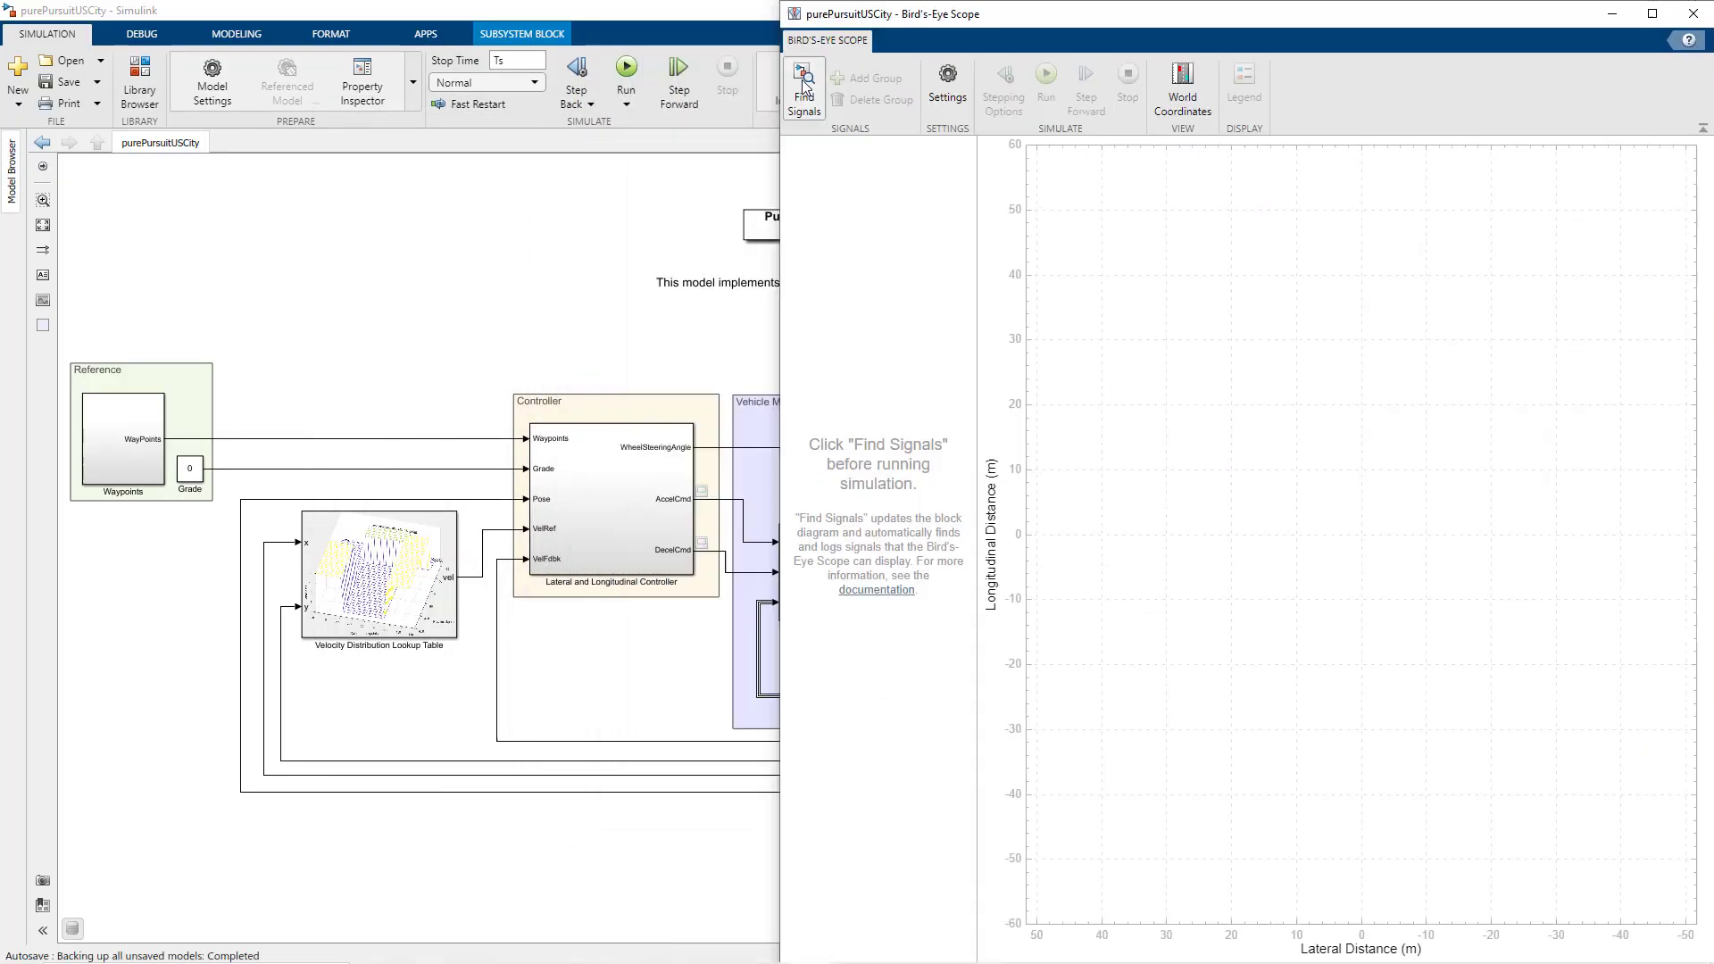
left_click(802, 84)
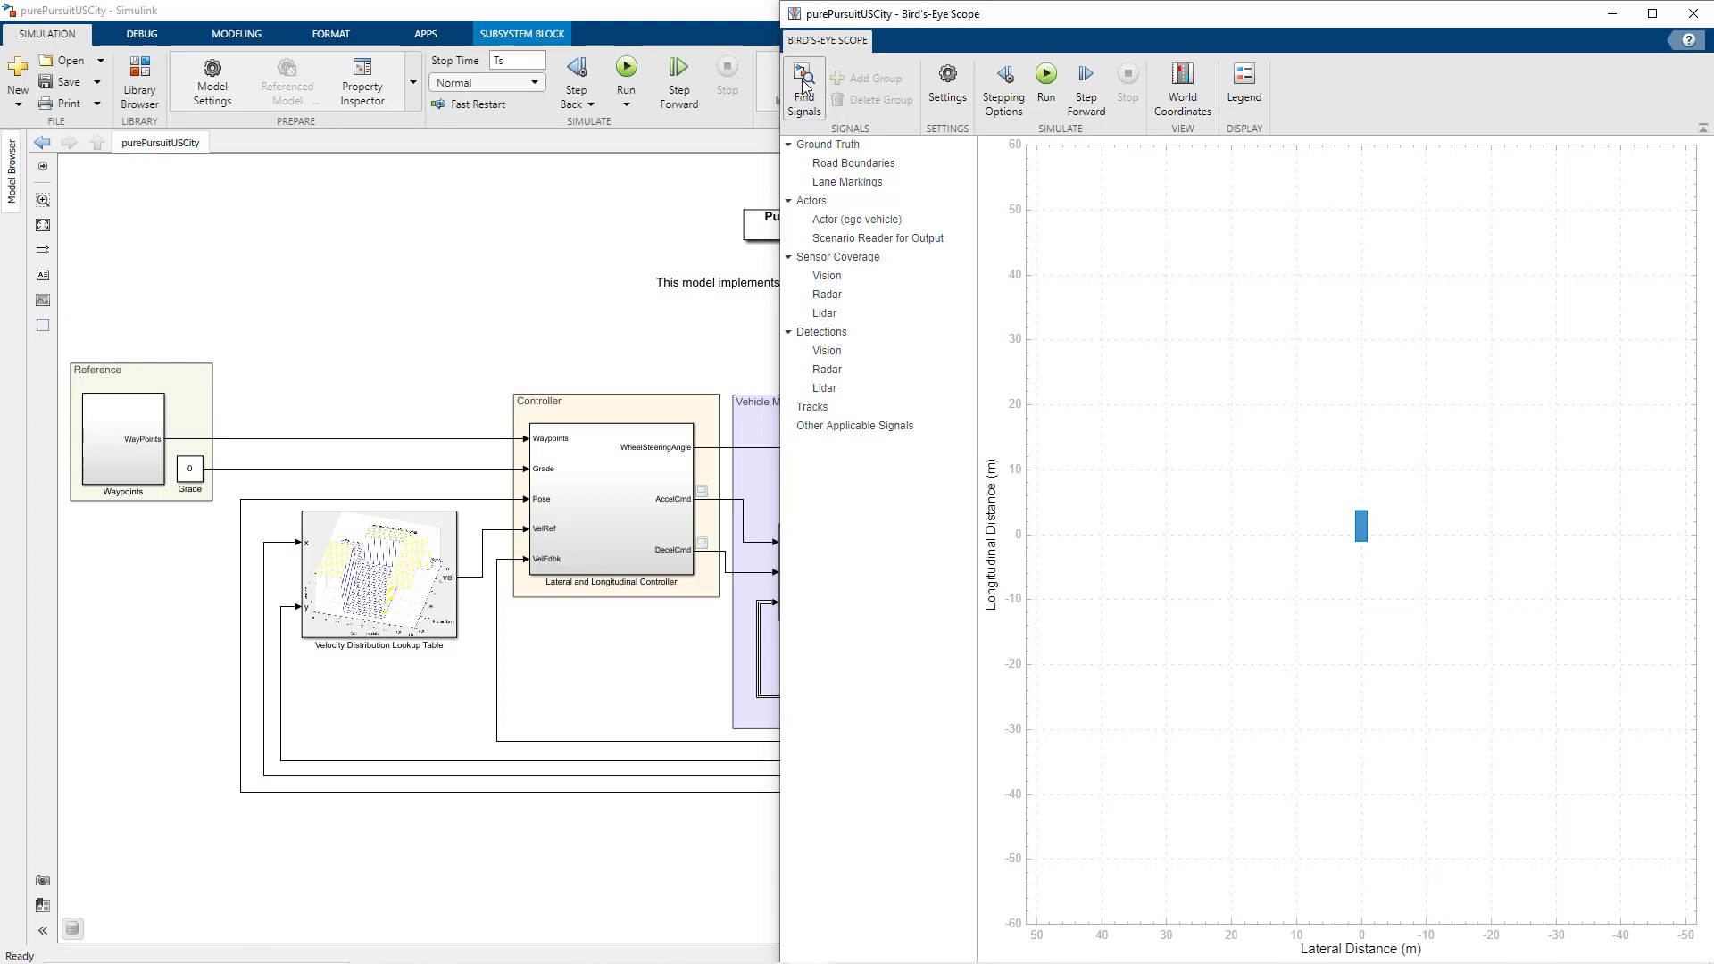
Run the US city simulation in the Bird's-Eye Scope, then advance to the resources slide
left_click(1053, 78)
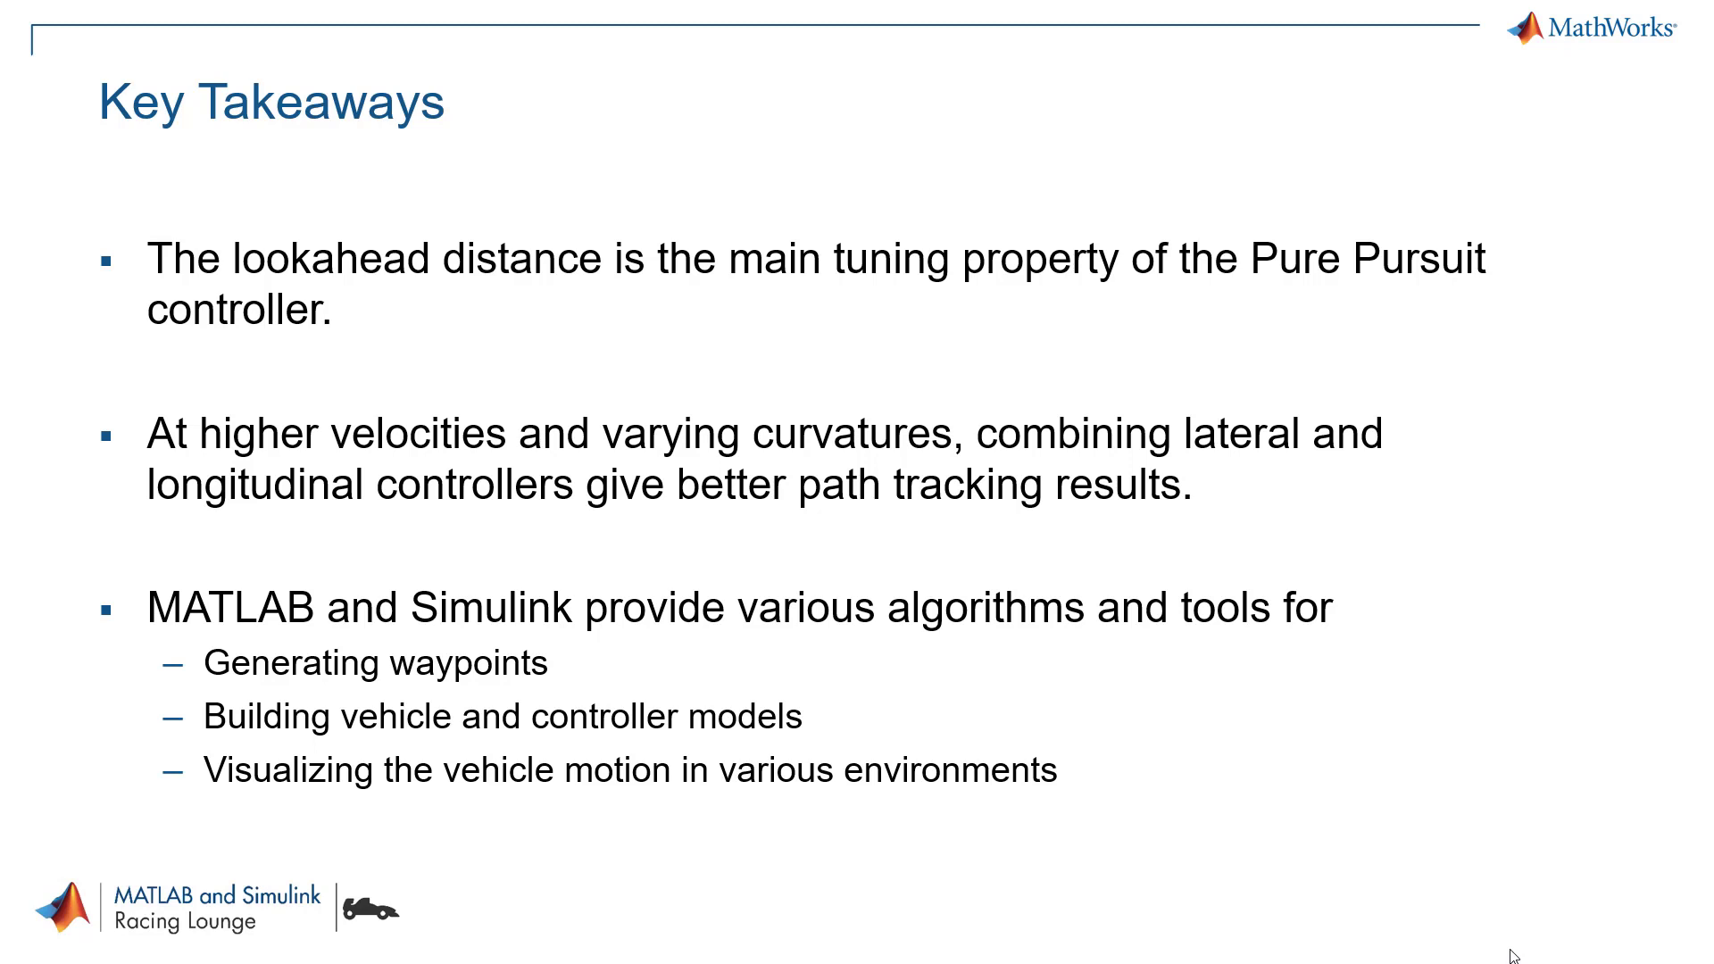
key("Right")
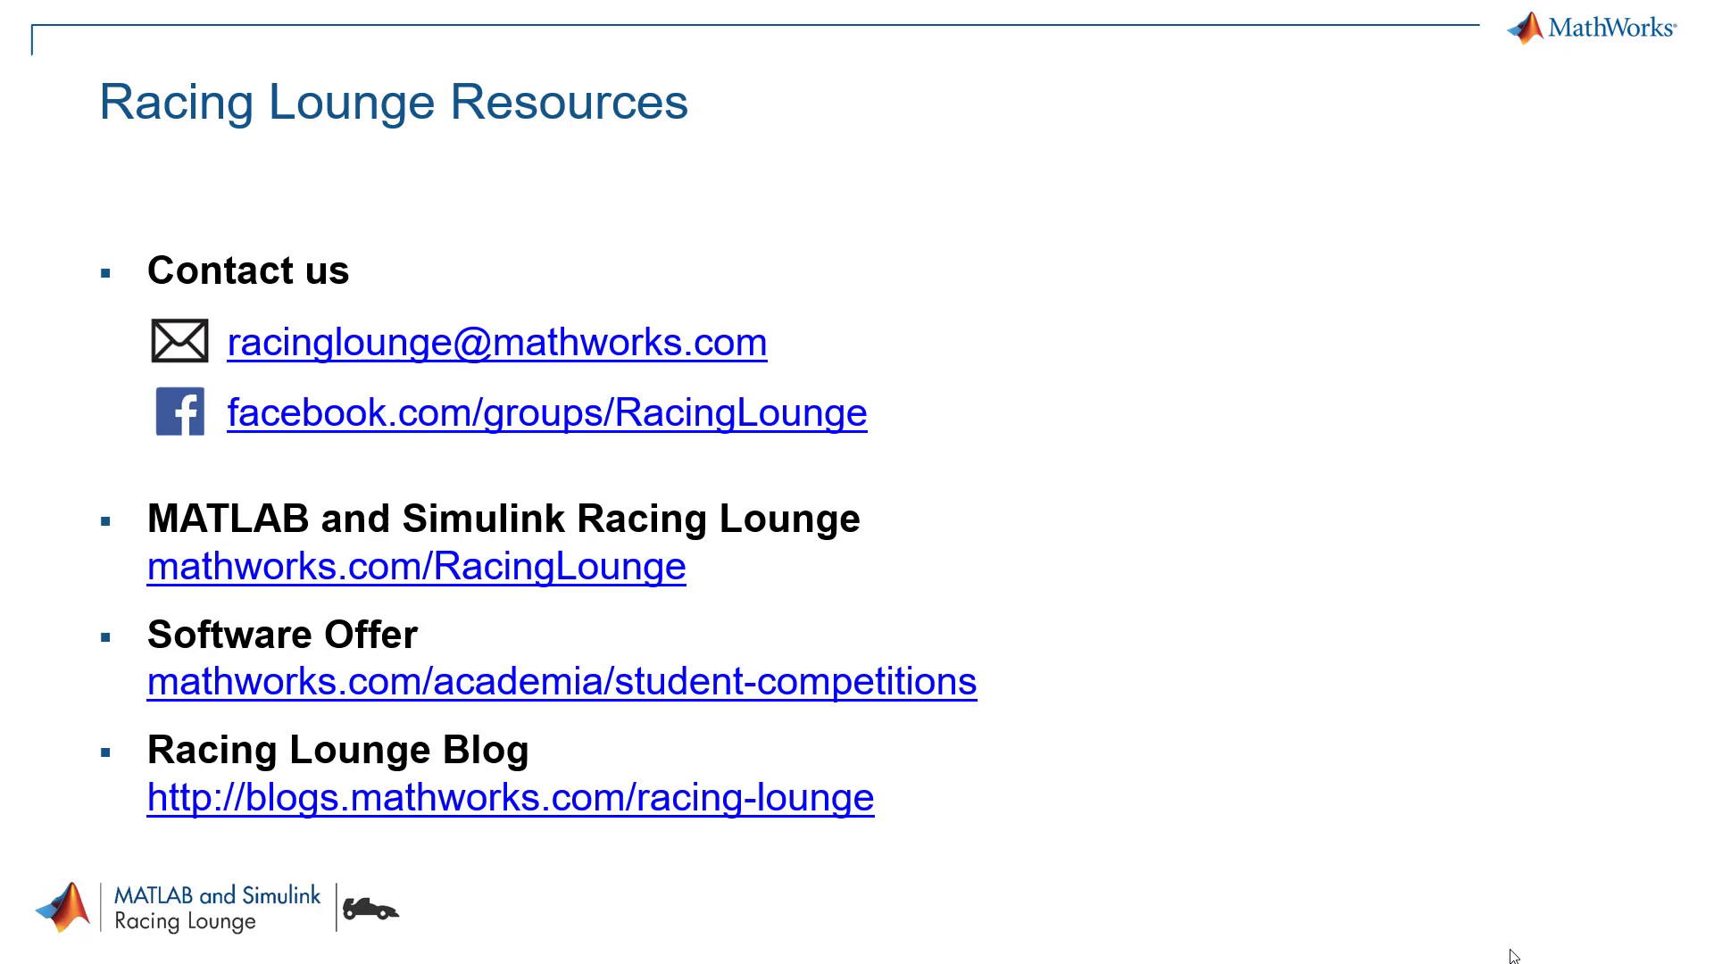